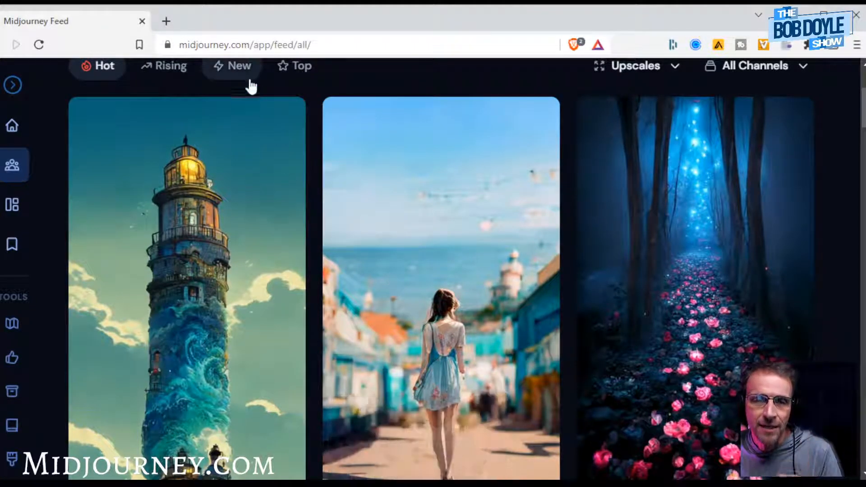
Open the lighthouse image from the community feed and inspect it enlarged, returning to its normal size.
scroll(290, 106, "down", 2)
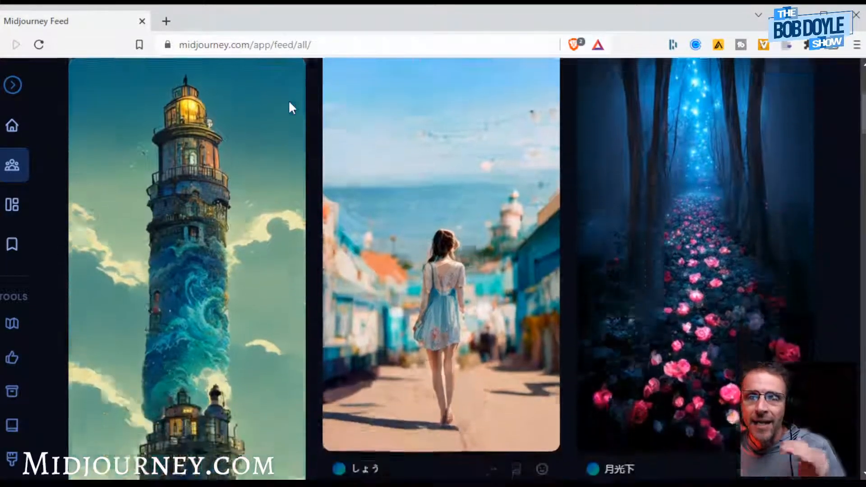
scroll(244, 261, "down", 4)
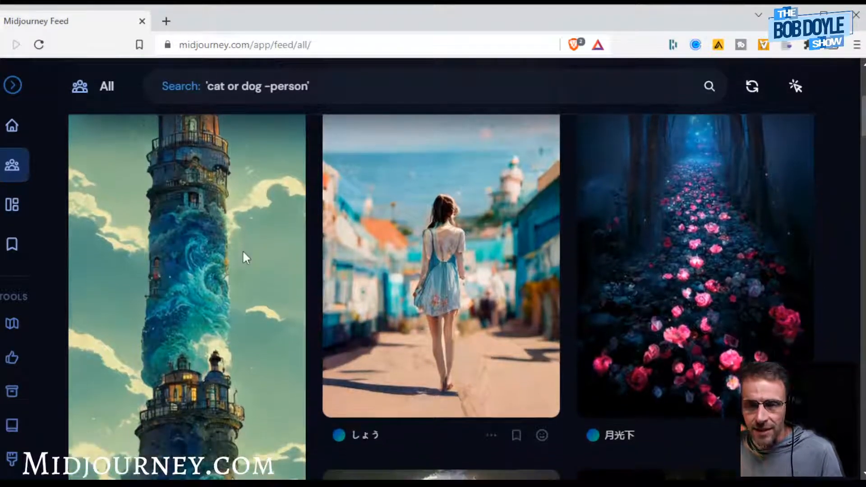
scroll(248, 239, "down", 2)
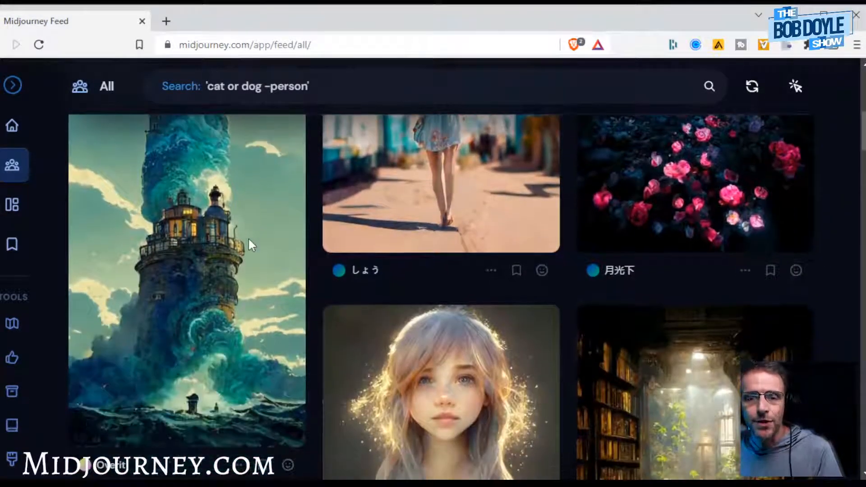
scroll(240, 286, "up", 5)
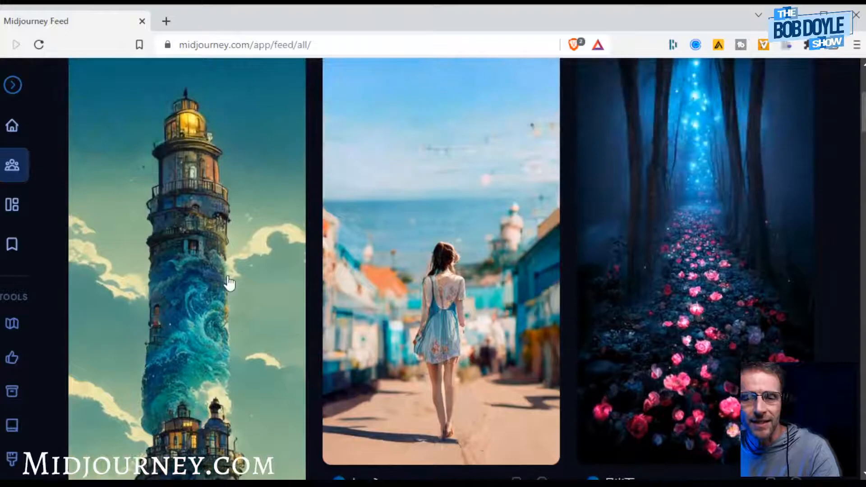
left_click(230, 287)
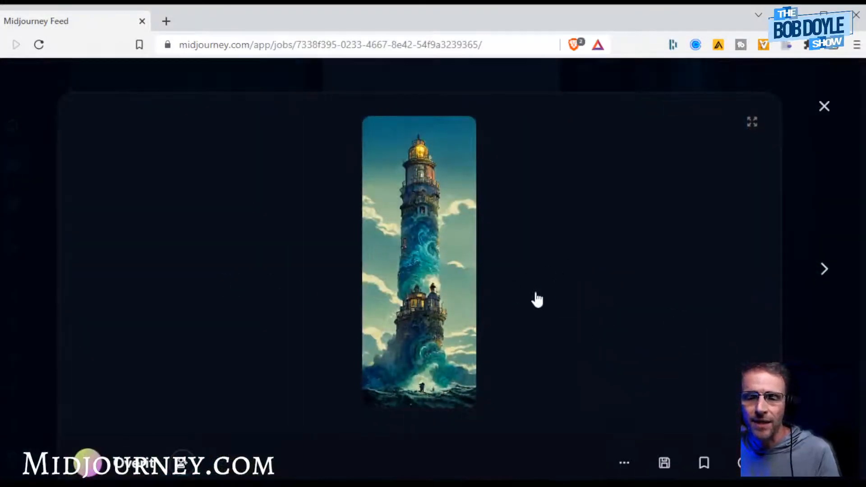
left_click(416, 273)
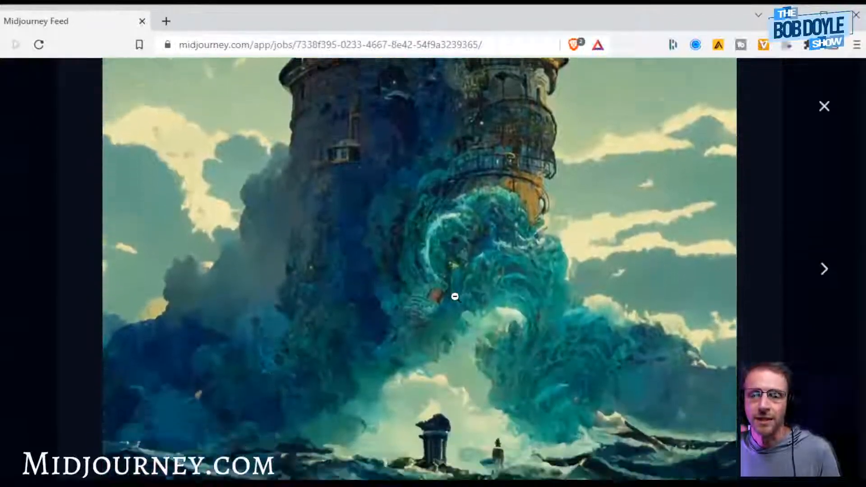
left_click(454, 297)
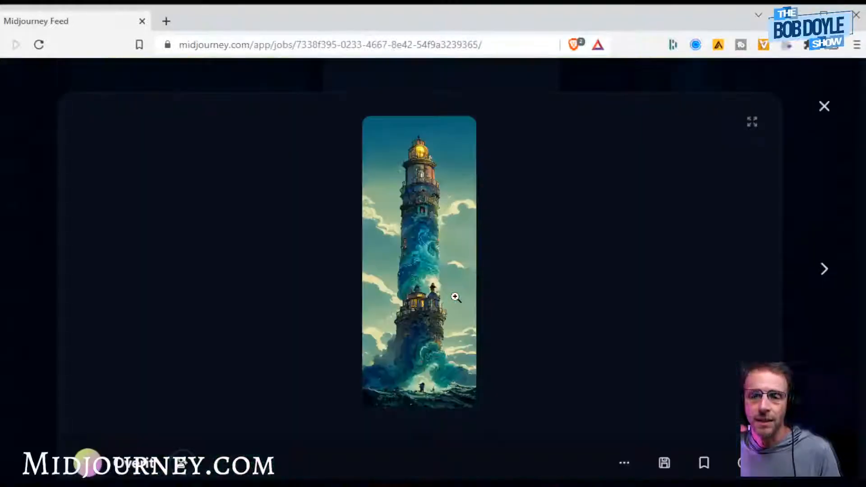
Read the lighthouse image's full prompt and close its detail view.
scroll(455, 297, "down", 5)
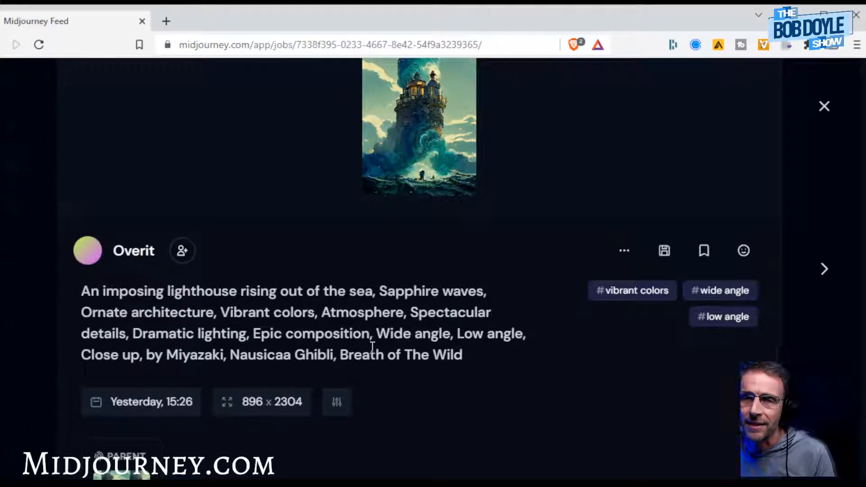
scroll(425, 254, "up", 3)
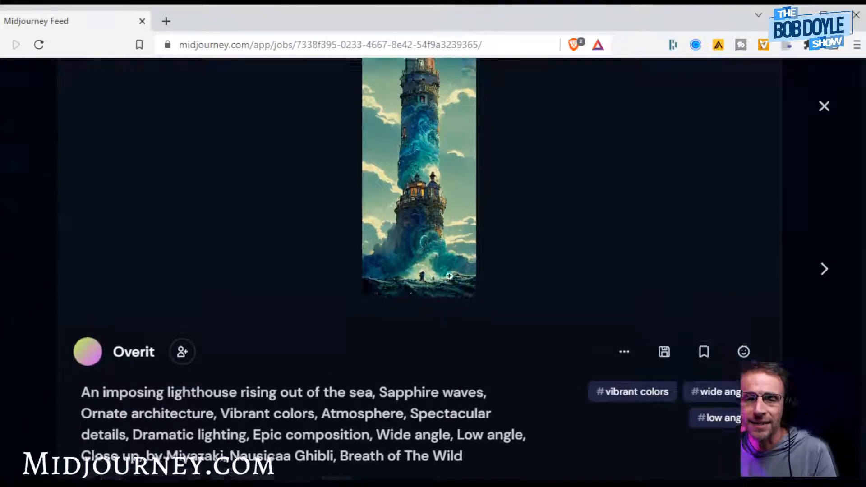
left_click(823, 108)
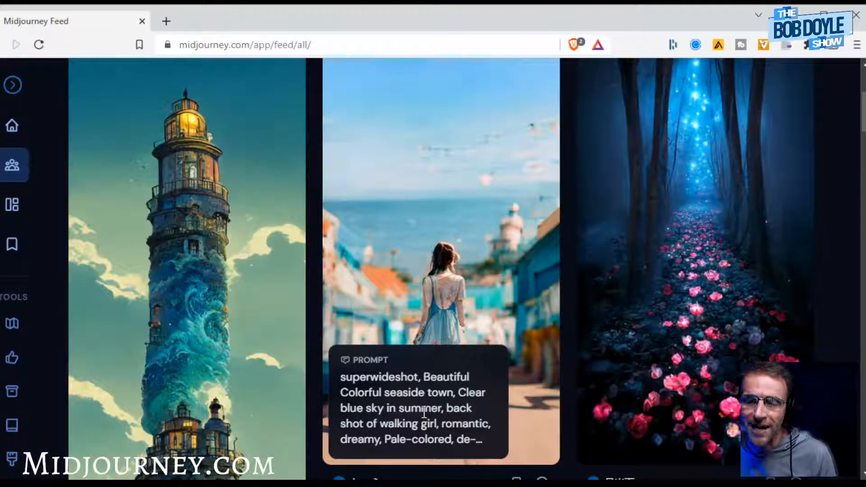
Browse the community feed, examining the prompts of the seaside town, rose forest, ancient library and Bob Ross images.
scroll(468, 423, "down", 1)
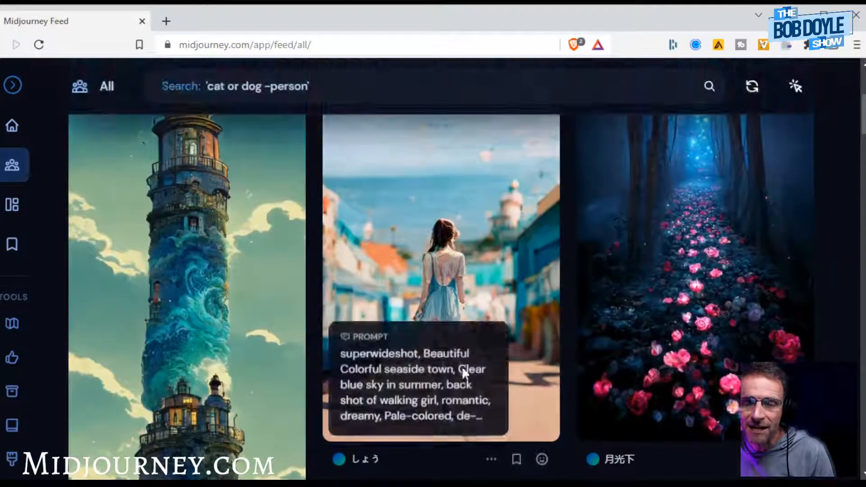
scroll(463, 368, "up", 1)
scroll(467, 397, "down", 1)
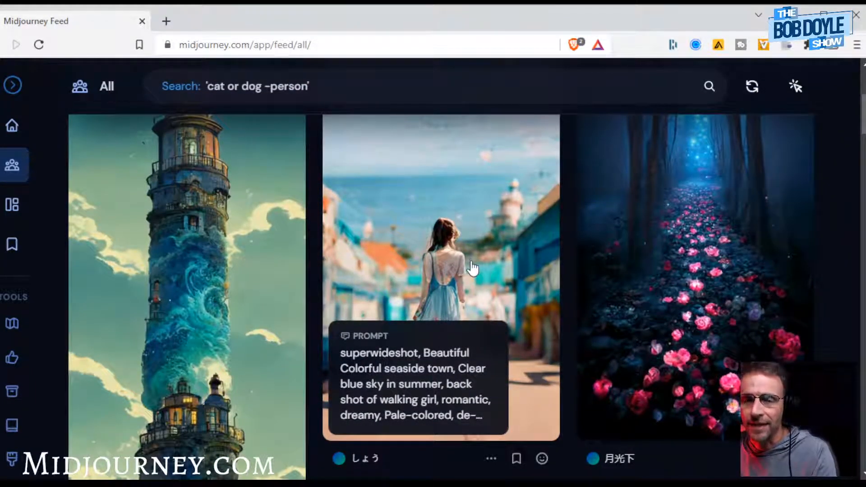
scroll(650, 234, "down", 3)
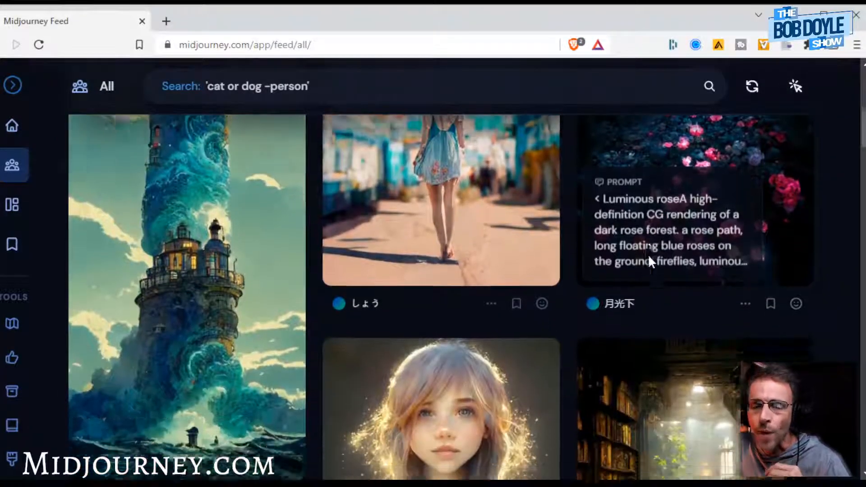
scroll(648, 254, "down", 5)
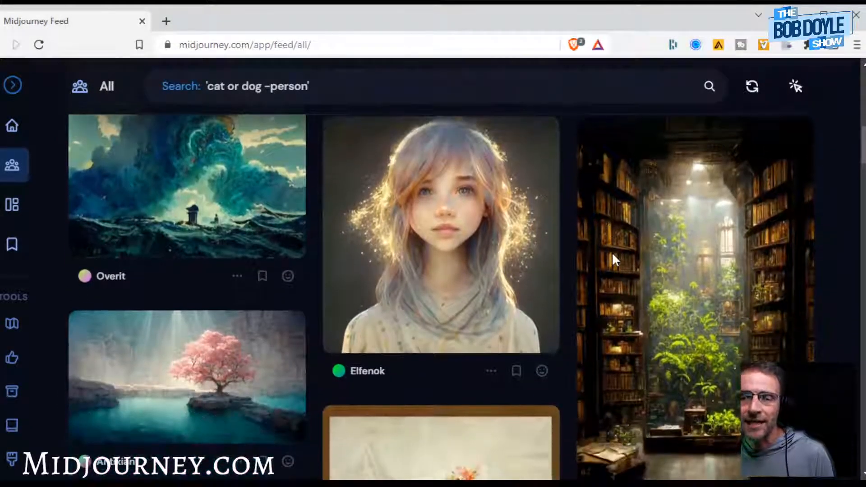
scroll(613, 257, "down", 2)
scroll(623, 271, "up", 1)
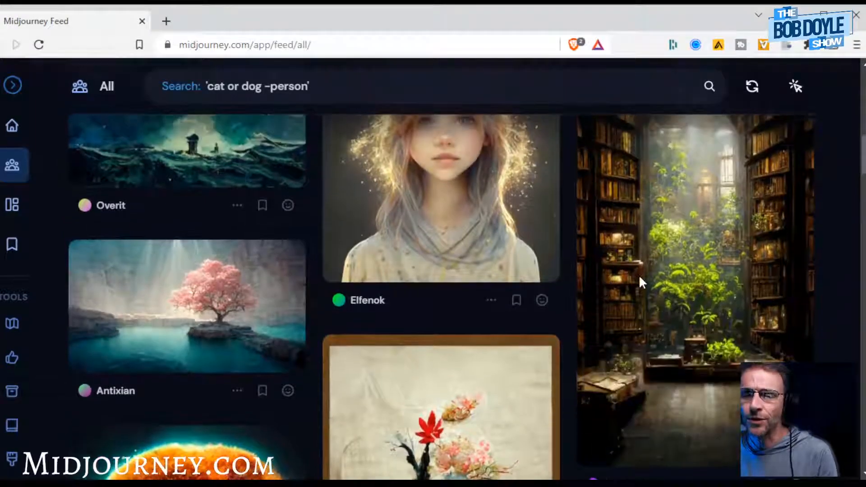
scroll(649, 289, "up", 1)
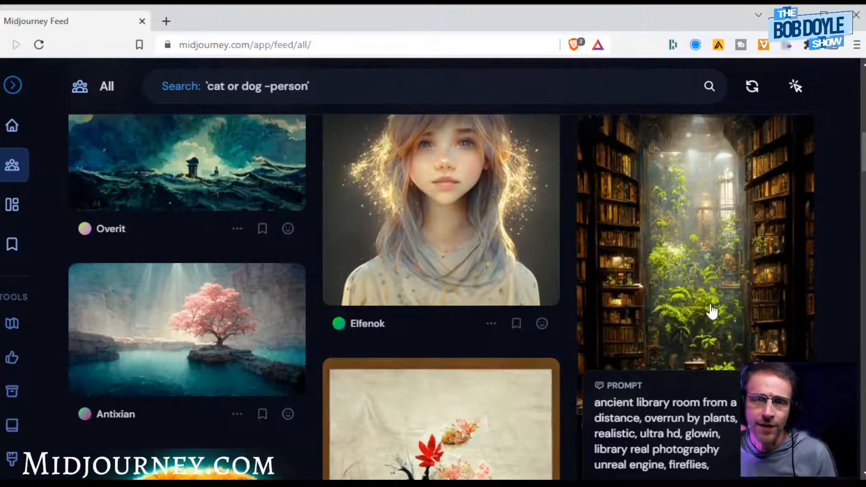
scroll(712, 311, "down", 1)
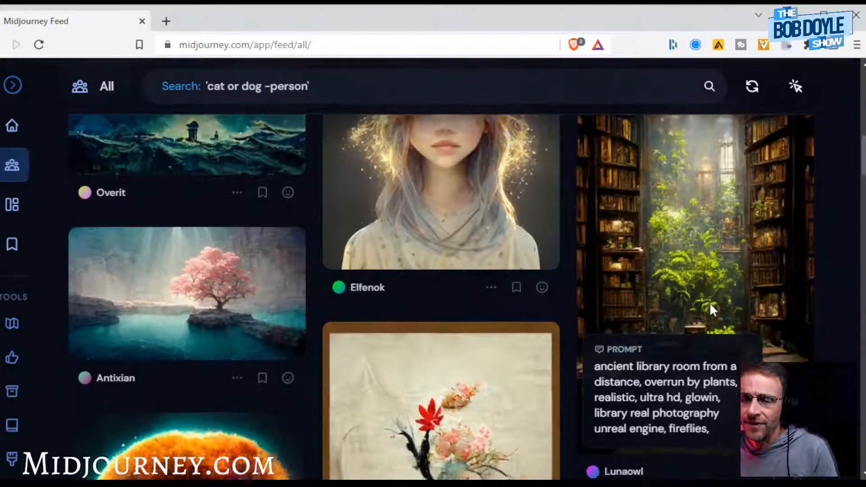
scroll(668, 289, "up", 1)
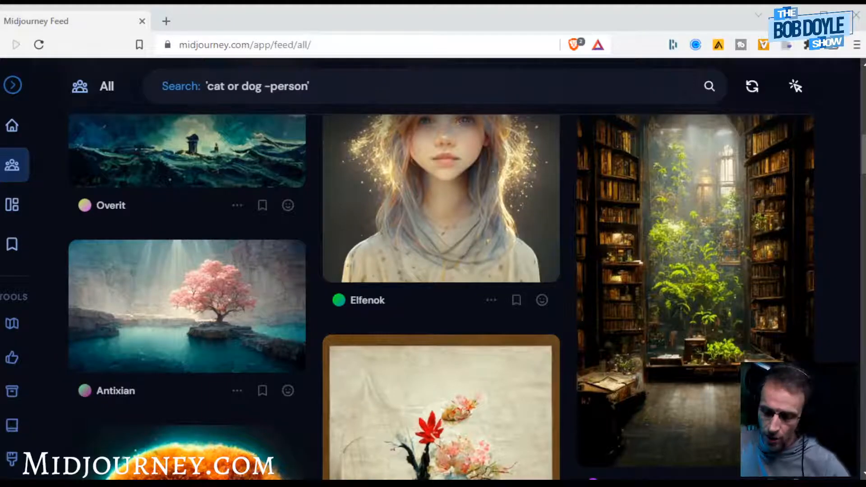
scroll(695, 316, "down", 4)
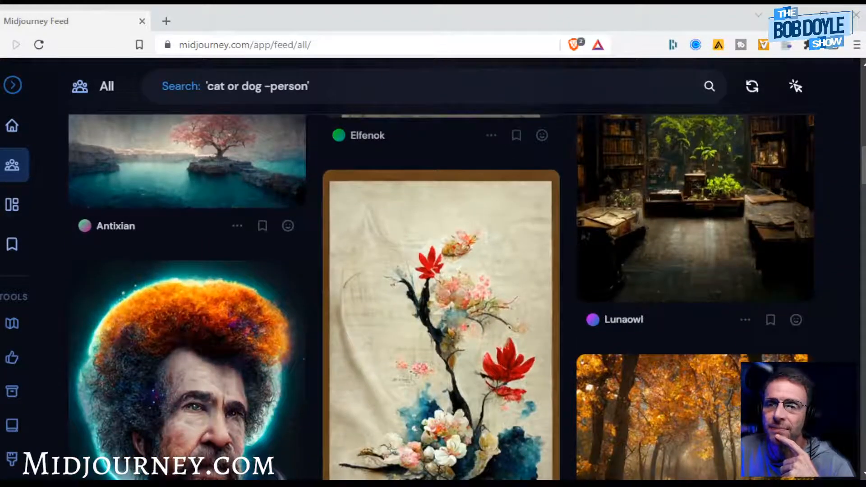
scroll(541, 200, "down", 4)
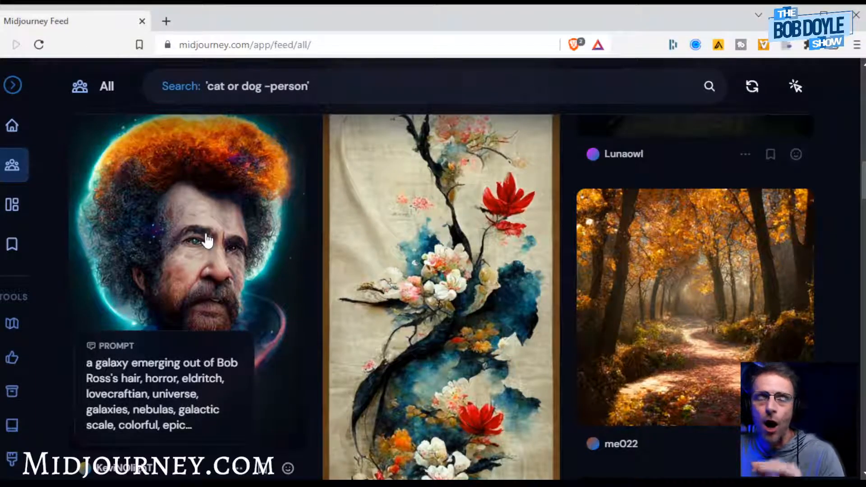
Open the Bob Ross galaxy portrait from the feed and enlarge it to inspect the facial detail.
left_click(207, 241)
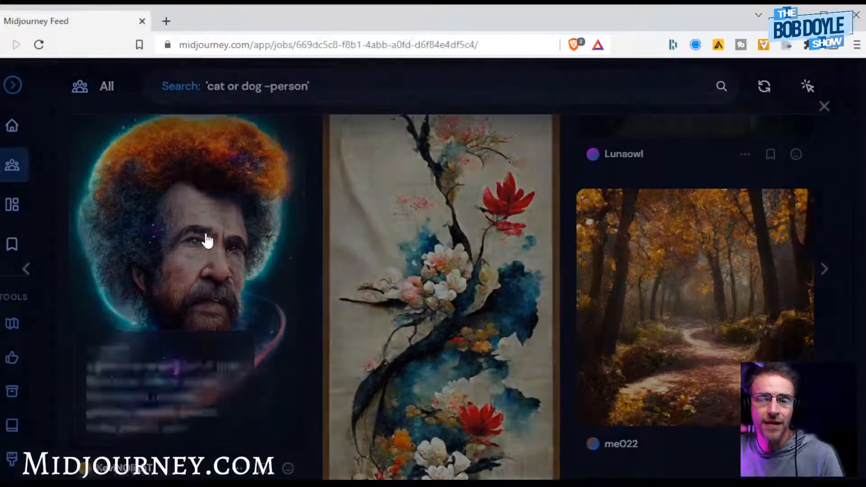
scroll(414, 266, "down", 1)
scroll(419, 268, "up", 1)
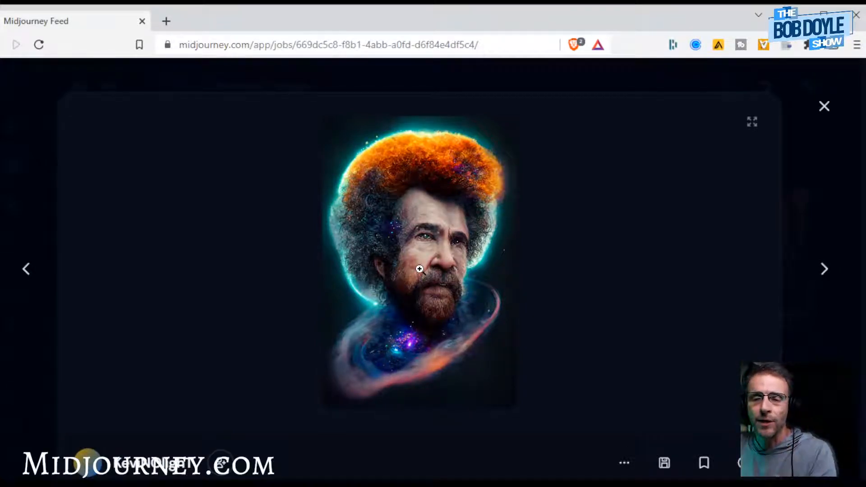
left_click(420, 269)
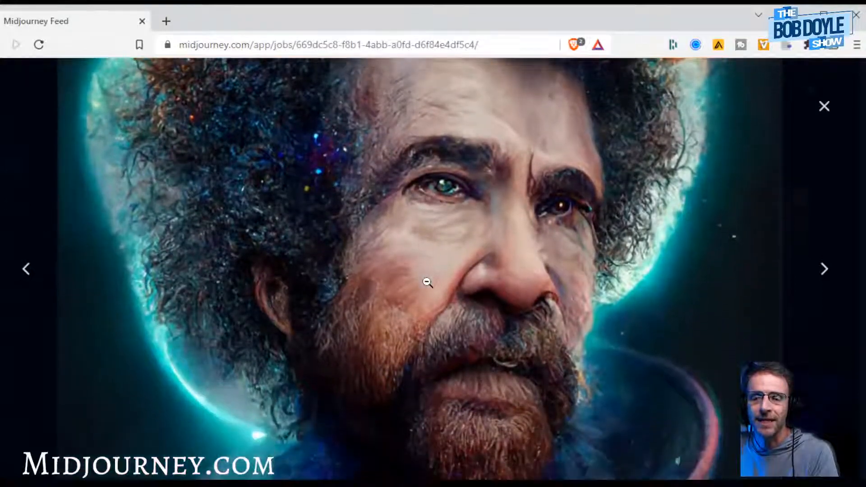
Go through the Bob Ross portrait's prompt and details and open its parent image grid.
scroll(428, 283, "down", 10)
scroll(428, 283, "down", 10)
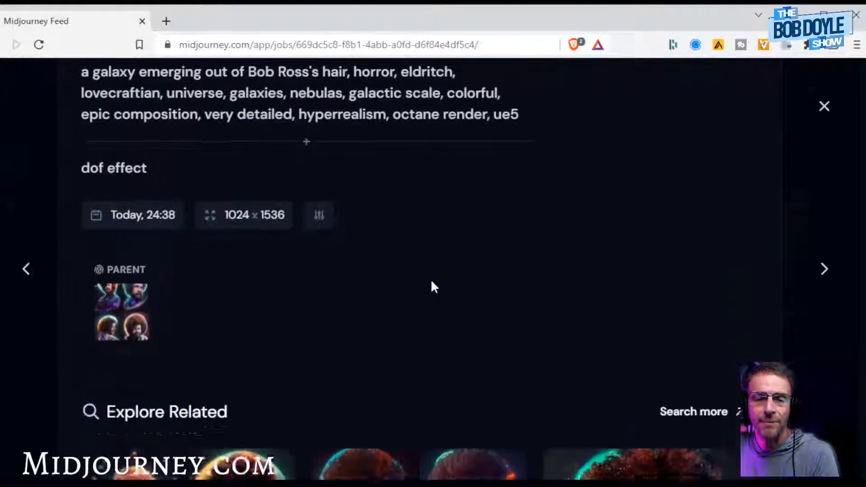
scroll(432, 287, "down", 1)
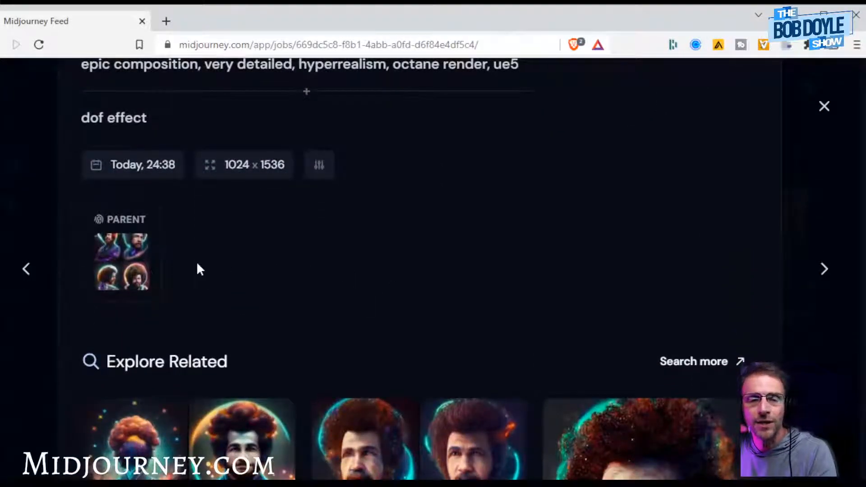
left_click(117, 270)
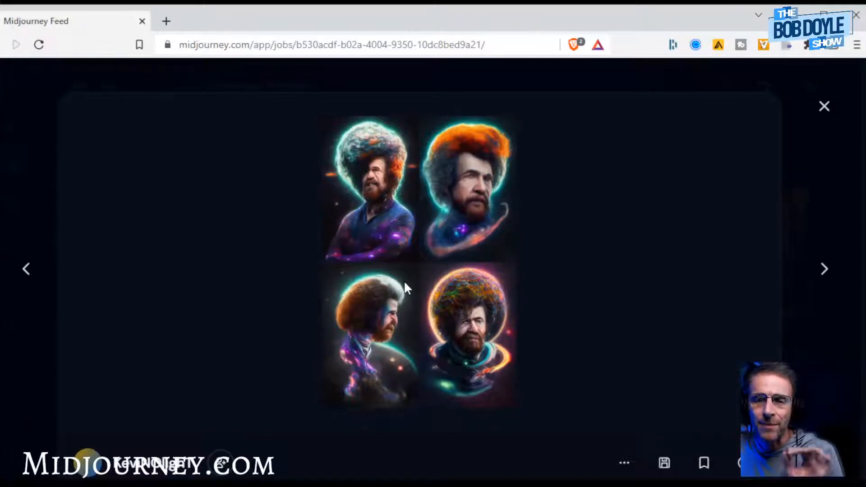
Examine the parent grid's four Bob Ross variations together with the prompt that generated them.
scroll(426, 277, "down", 5)
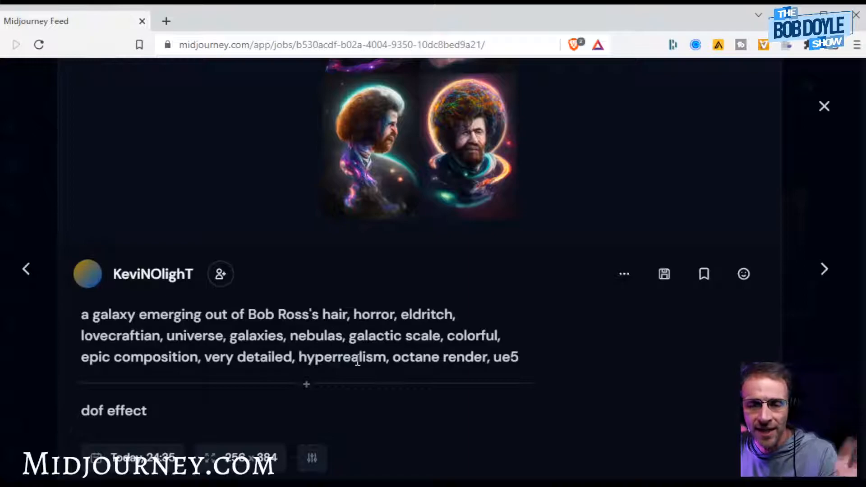
scroll(396, 350, "down", 1)
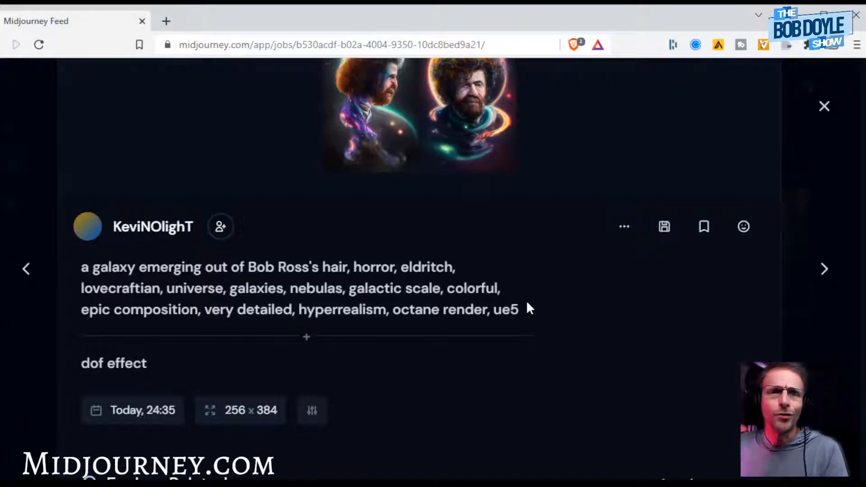
scroll(492, 276, "up", 2)
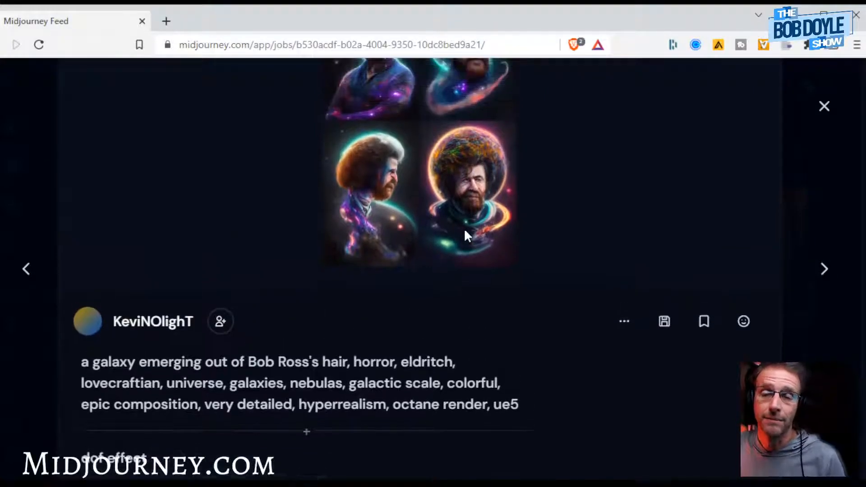
scroll(465, 232, "up", 3)
scroll(465, 239, "down", 1)
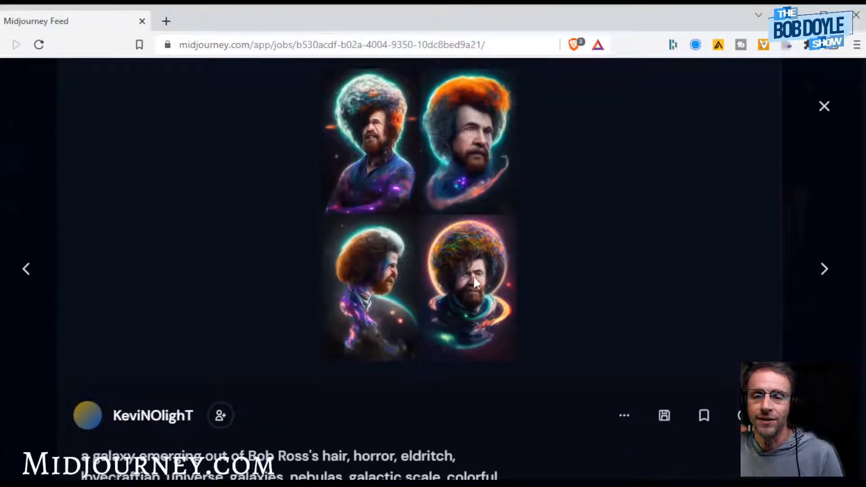
scroll(474, 282, "down", 1)
scroll(466, 243, "up", 2)
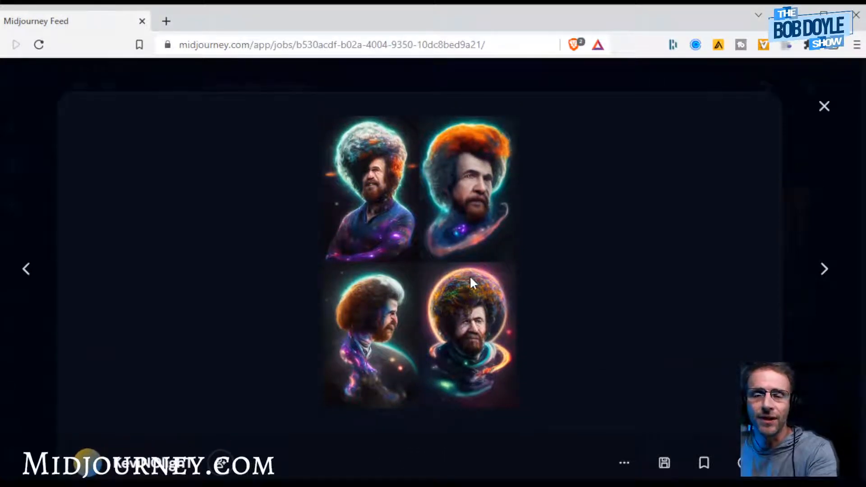
scroll(466, 293, "down", 3)
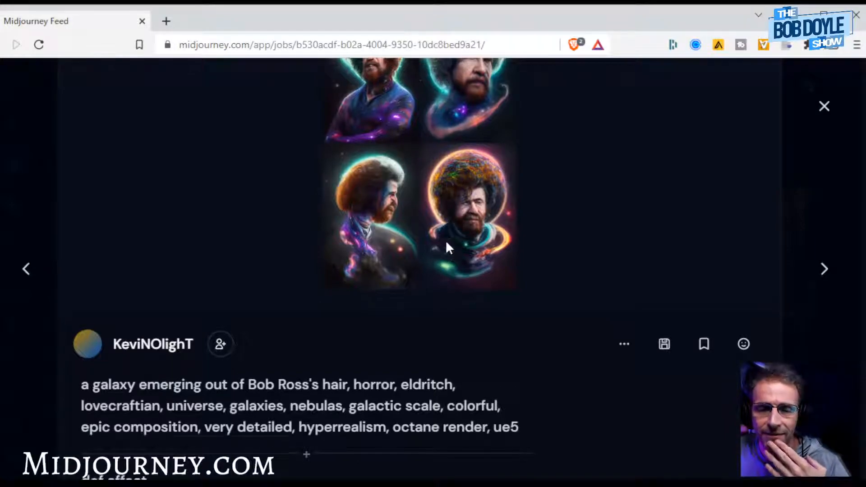
scroll(449, 231, "down", 1)
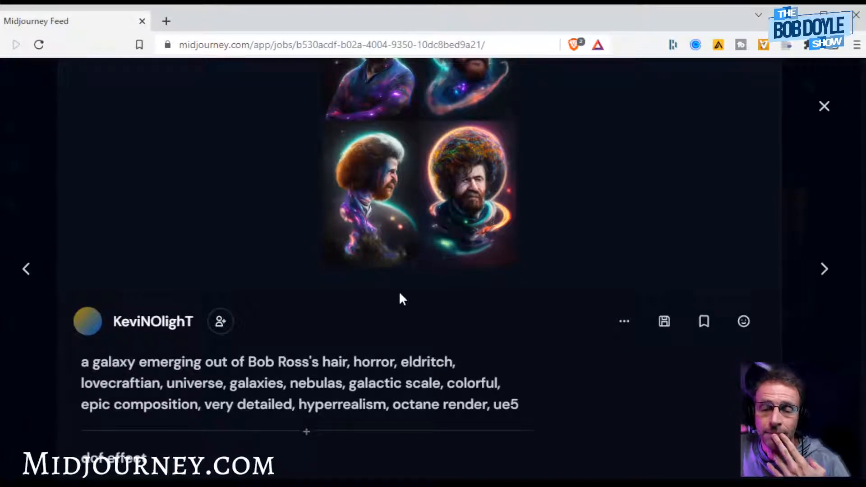
scroll(439, 195, "up", 2)
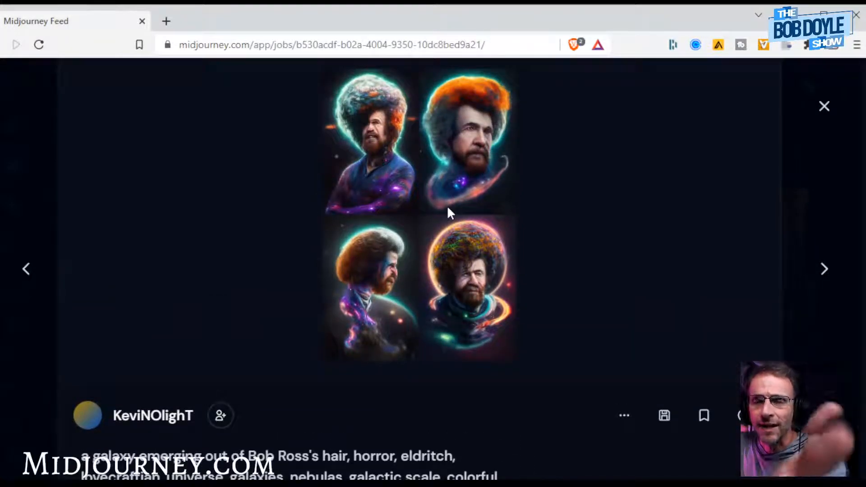
scroll(469, 164, "up", 1)
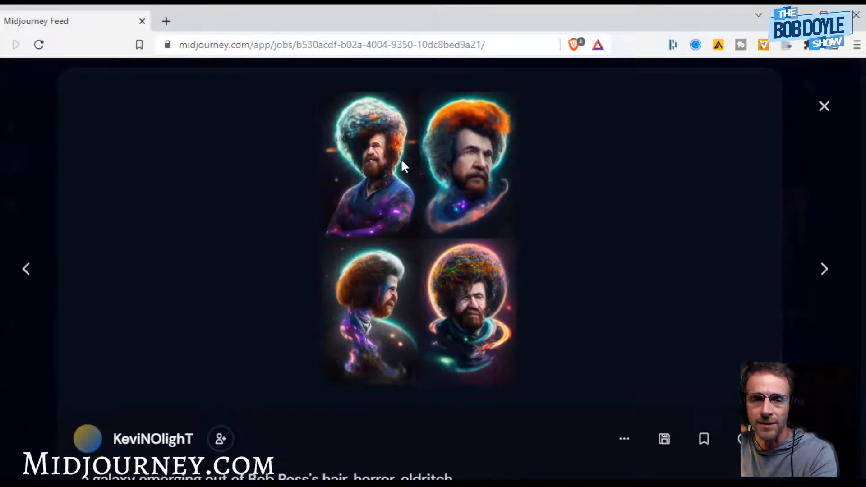
Return from the Bob Ross parent grid to the community feed and read the prompt of the red-planet zombie illustration.
scroll(402, 163, "down", 5)
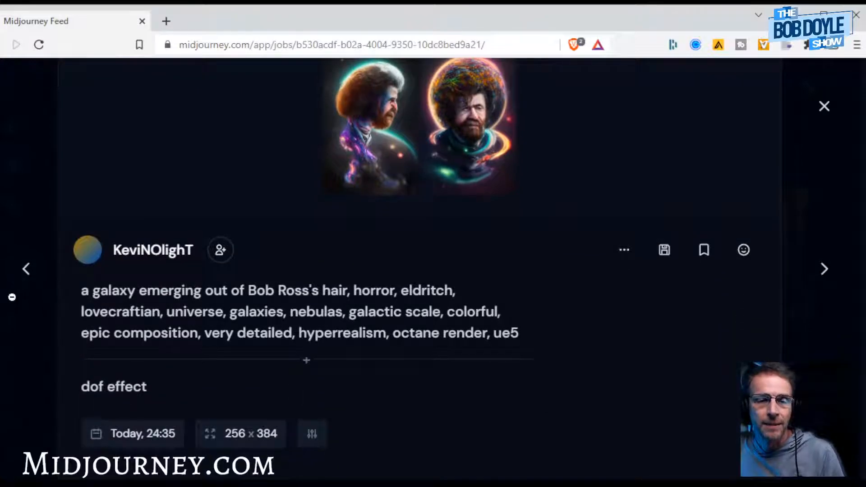
left_click(11, 325)
scroll(499, 270, "down", 6)
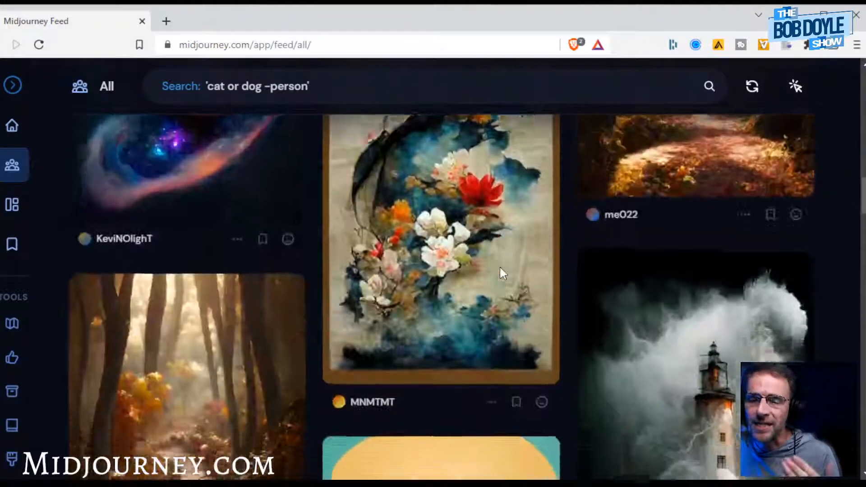
scroll(500, 269, "down", 7)
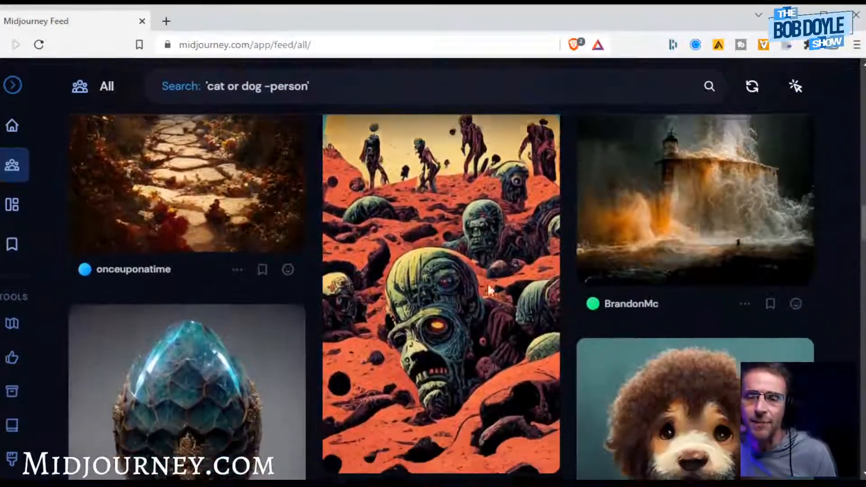
mouse_move(489, 290)
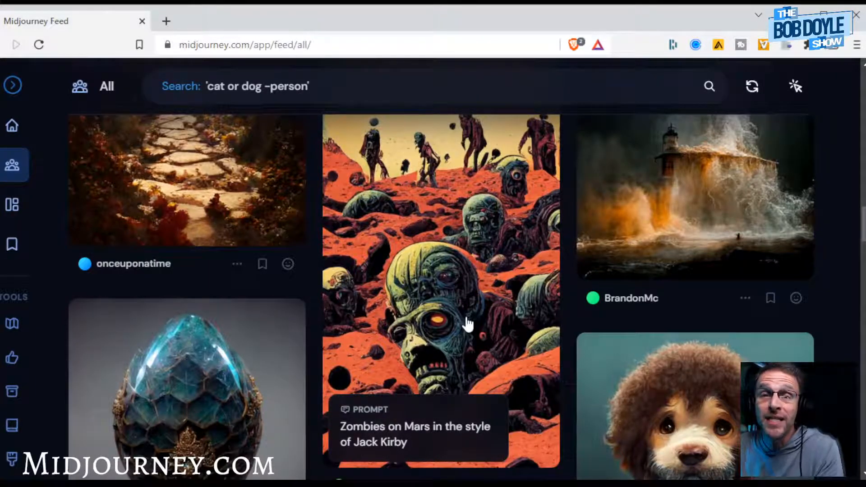
scroll(465, 315, "down", 3)
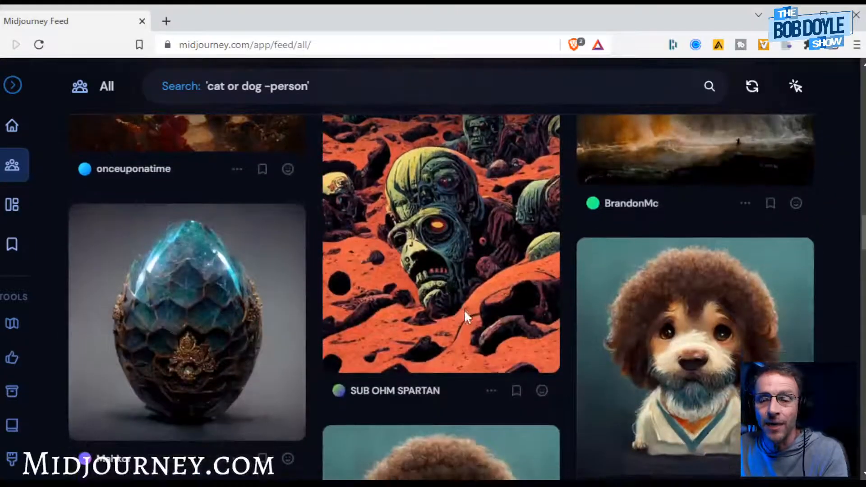
Open the teal dragon egg image from the feed and read the prompt that generated it.
scroll(429, 280, "down", 1)
scroll(316, 280, "down", 1)
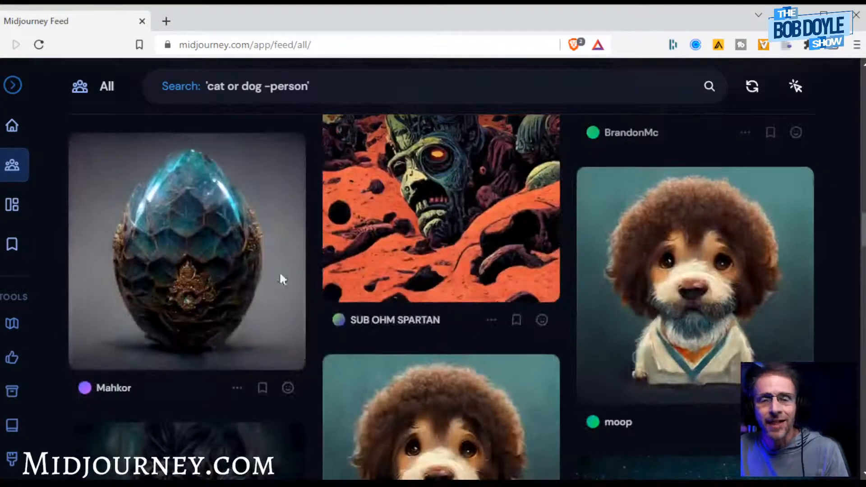
left_click(194, 238)
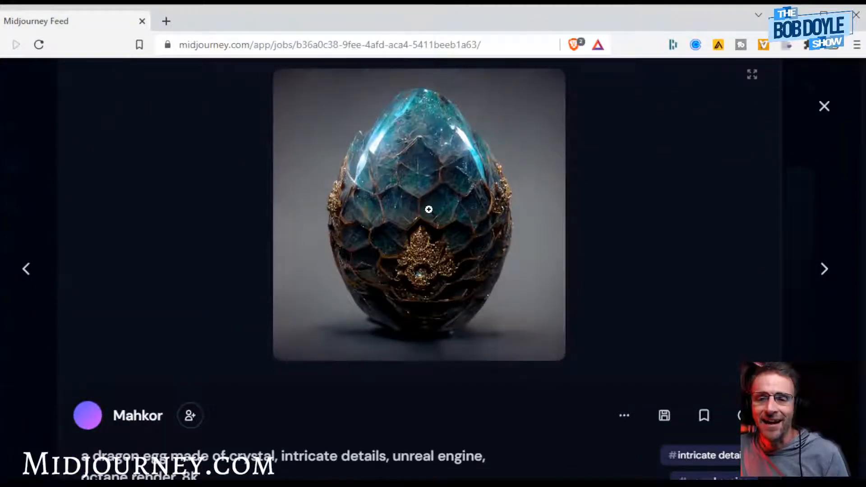
scroll(428, 209, "down", 2)
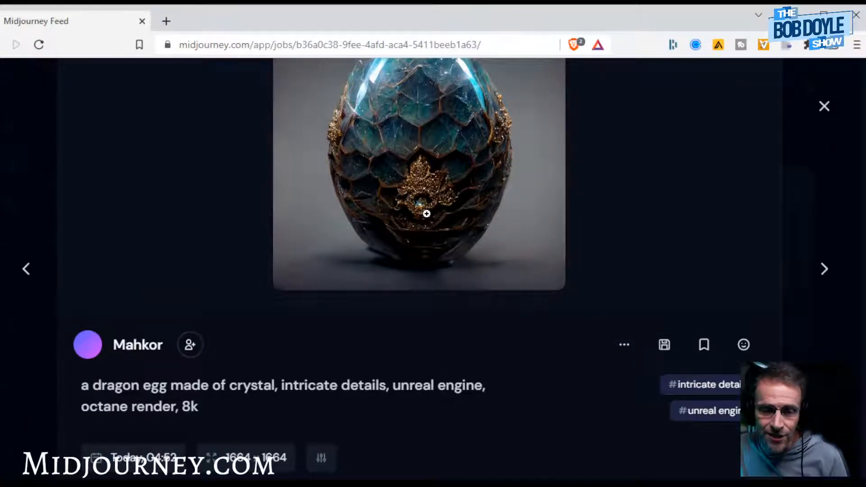
scroll(427, 213, "up", 2)
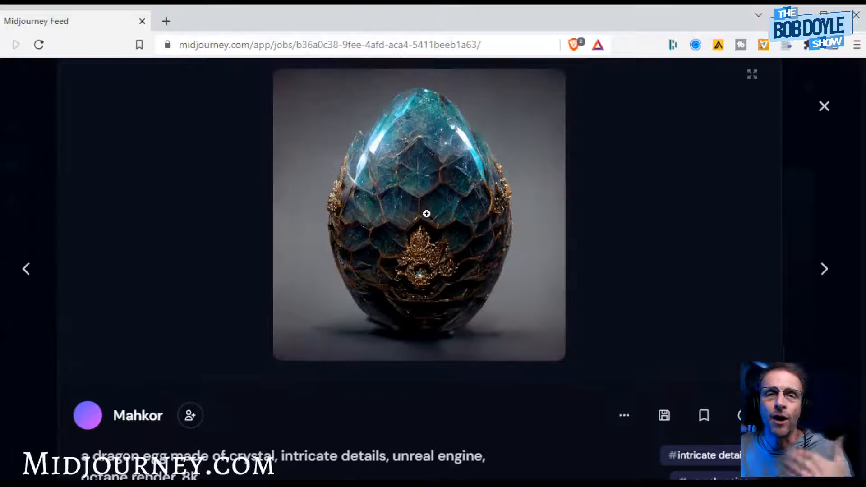
scroll(427, 213, "down", 1)
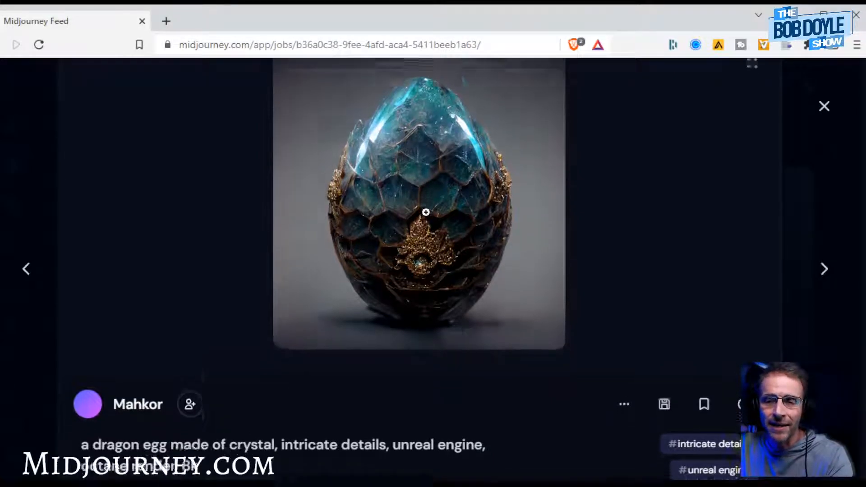
Enlarge the dragon egg image to inspect its gold ornament, and restore the normal view.
left_click(443, 222)
scroll(444, 223, "down", 5)
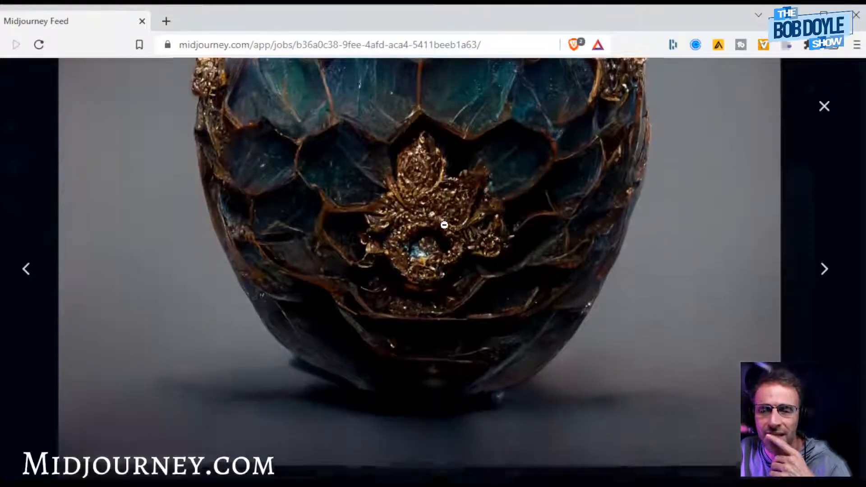
left_click(444, 224)
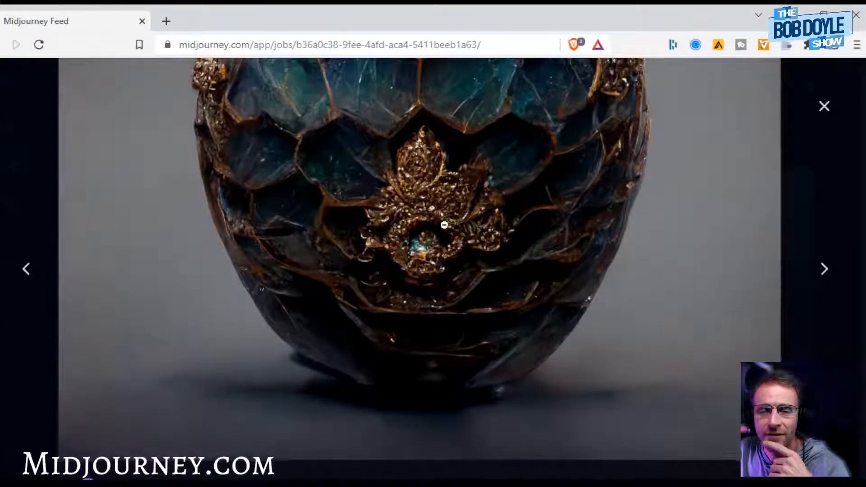
Trace the dragon egg back through its parent image to the original four-image grid.
scroll(443, 224, "down", 8)
left_click(135, 307)
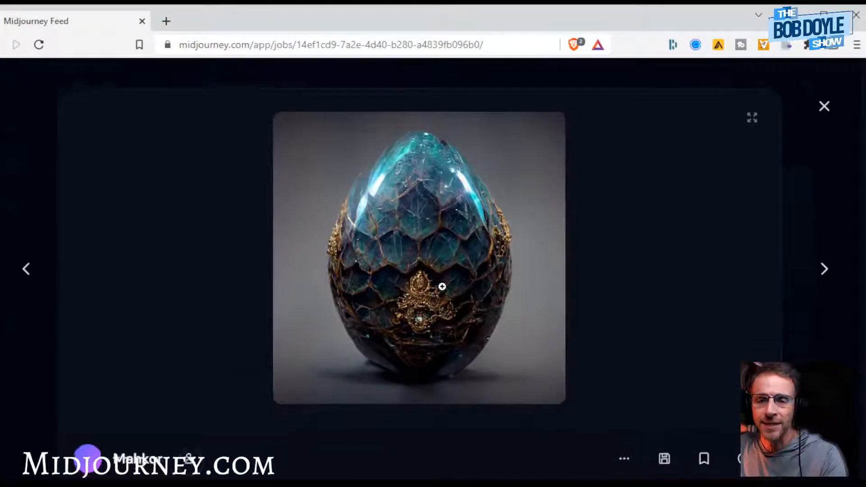
scroll(441, 286, "down", 8)
left_click(120, 306)
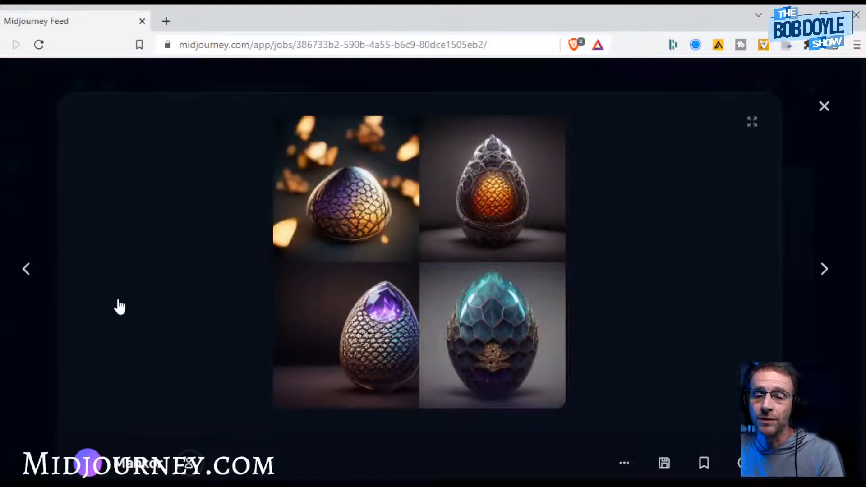
Examine the grid's four dragon egg variations together with their shared prompt.
scroll(310, 346, "down", 3)
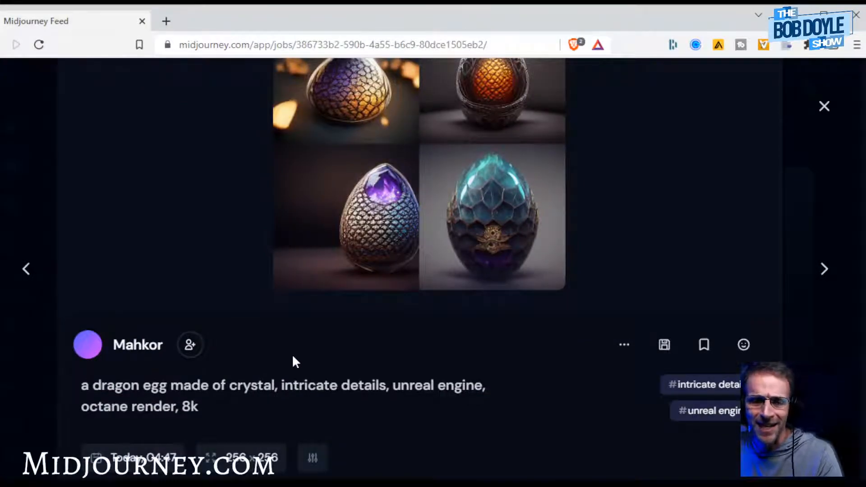
scroll(294, 362, "up", 2)
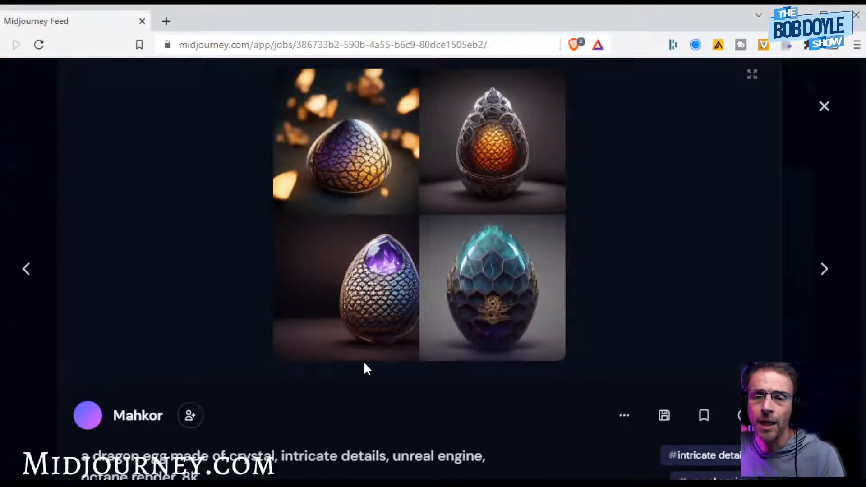
scroll(364, 367, "up", 1)
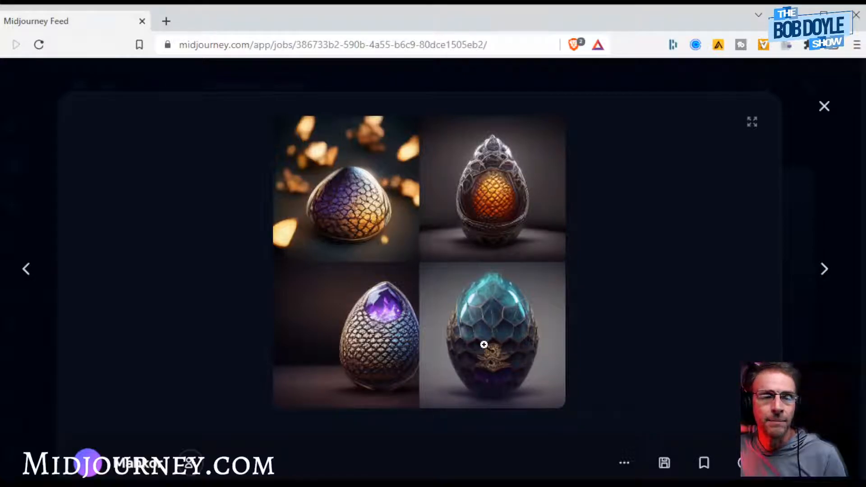
Browse the related images below the egg grid and open the black crystal egg with beer inside.
scroll(481, 344, "down", 8)
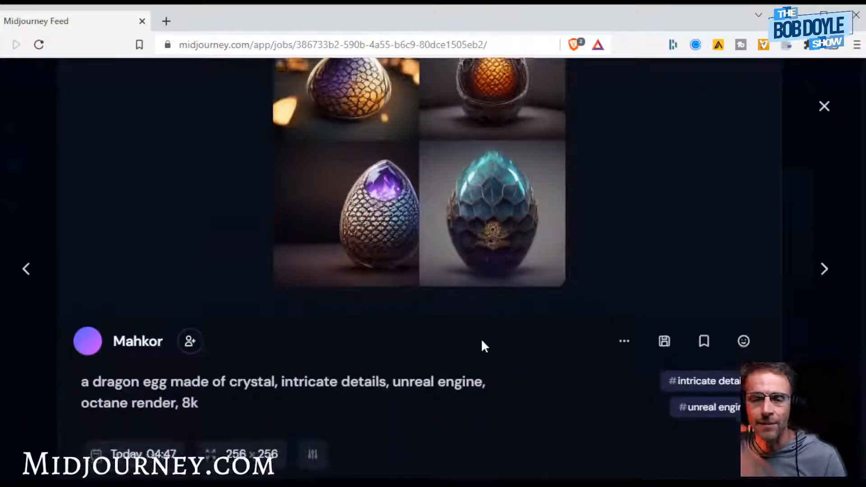
scroll(144, 381, "down", 4)
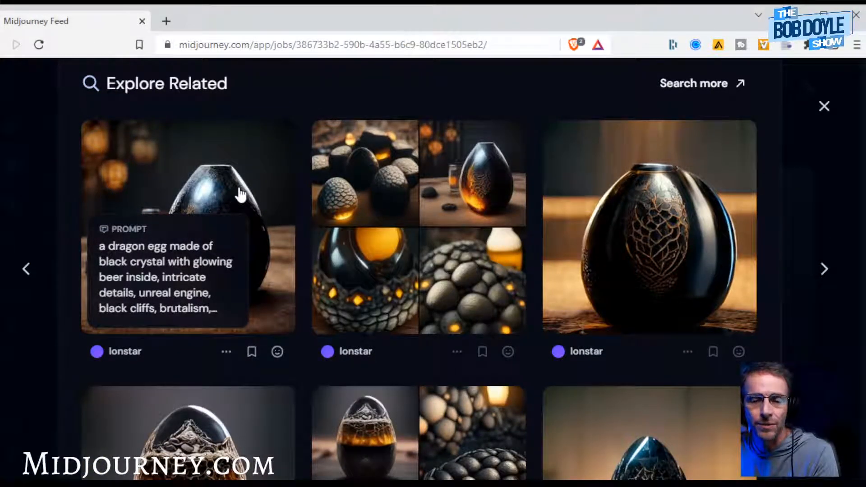
scroll(248, 207, "down", 3)
left_click(176, 345)
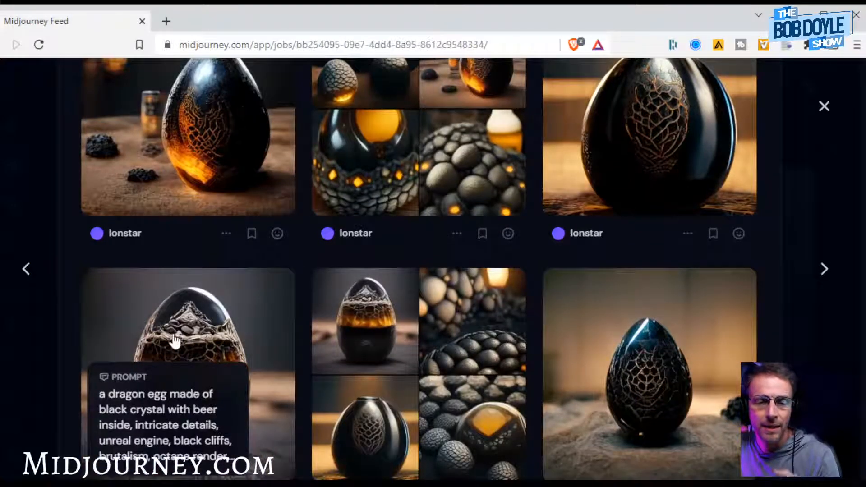
Compare the beer-filled black crystal egg with its prompt, review its details and parent reference, and return to the community feed.
scroll(487, 309, "down", 3)
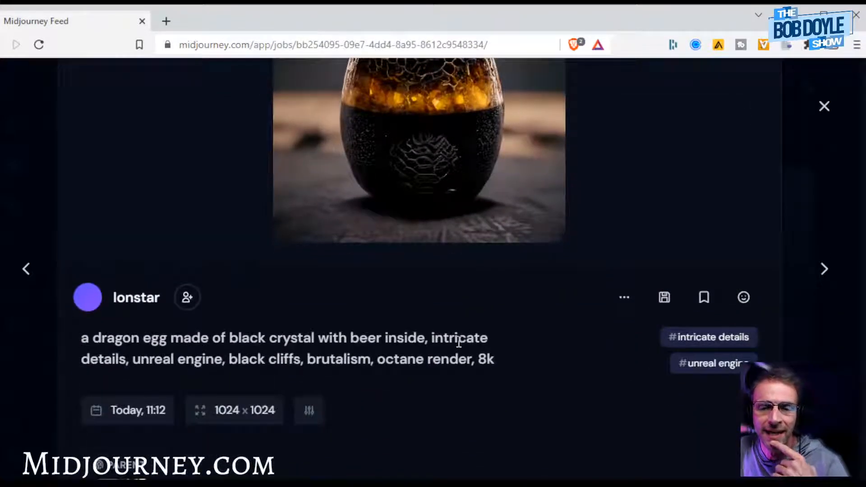
scroll(463, 331, "up", 2)
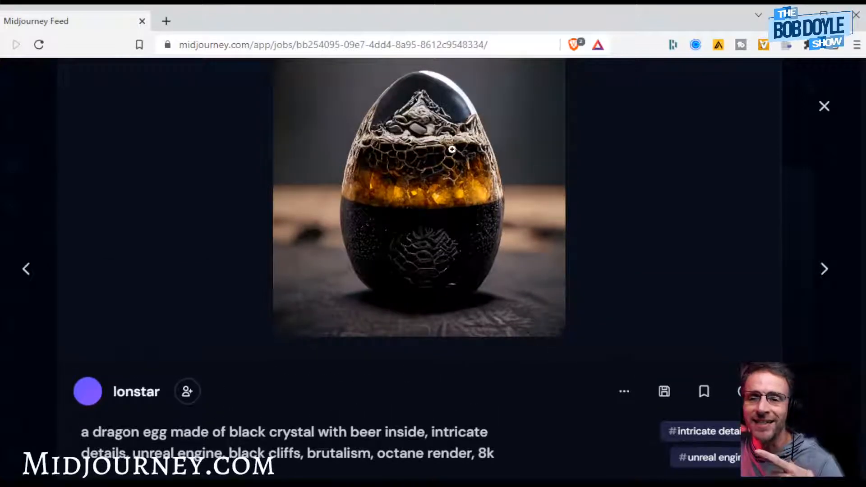
scroll(463, 217, "down", 2)
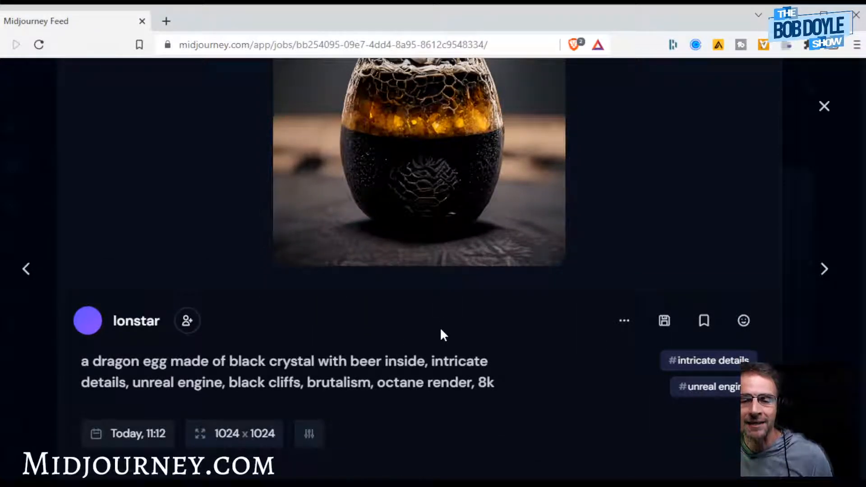
scroll(466, 292, "up", 4)
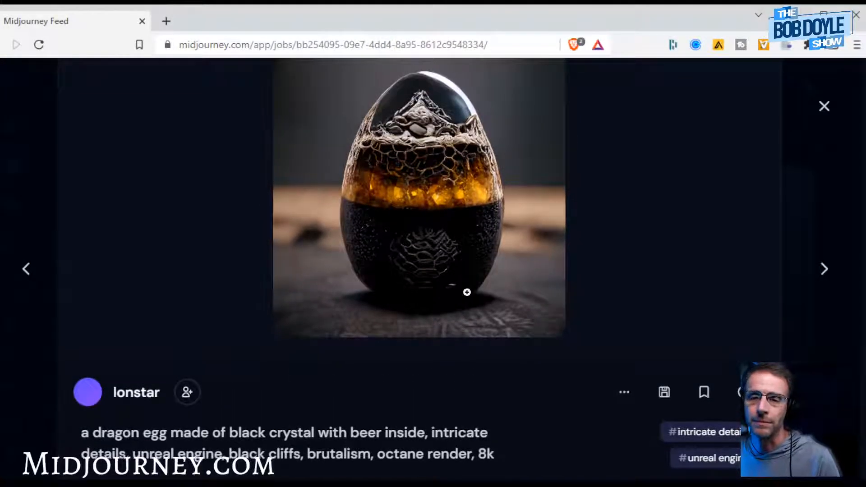
scroll(464, 293, "down", 4)
scroll(429, 278, "down", 2)
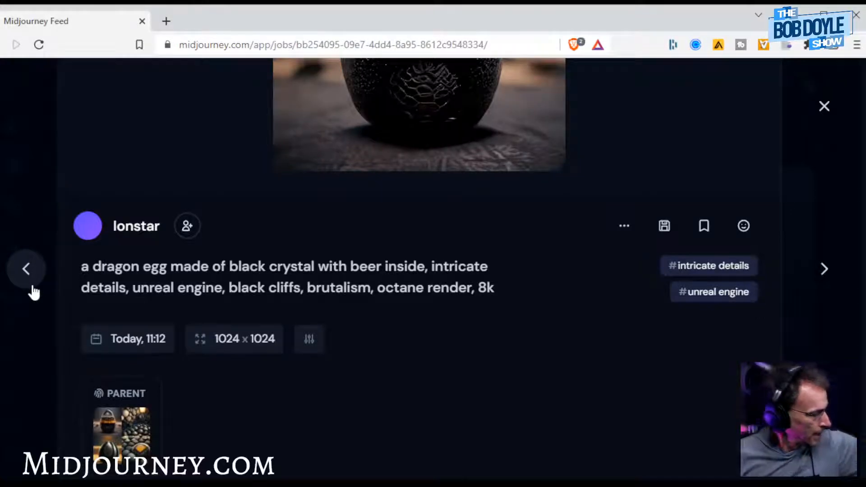
scroll(112, 309, "down", 2)
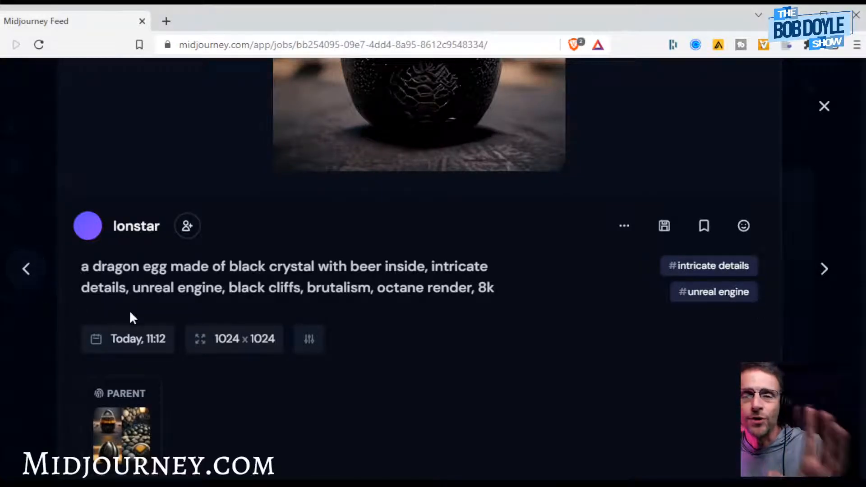
scroll(35, 416, "up", 1)
key("Escape")
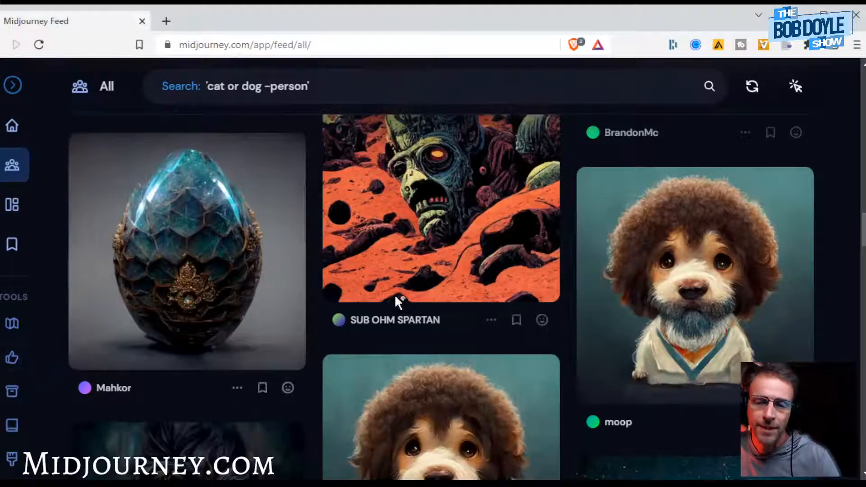
Browse further down the community feed and read the prompt of the warrior portrait with blue face paint.
scroll(535, 276, "down", 4)
scroll(528, 277, "down", 6)
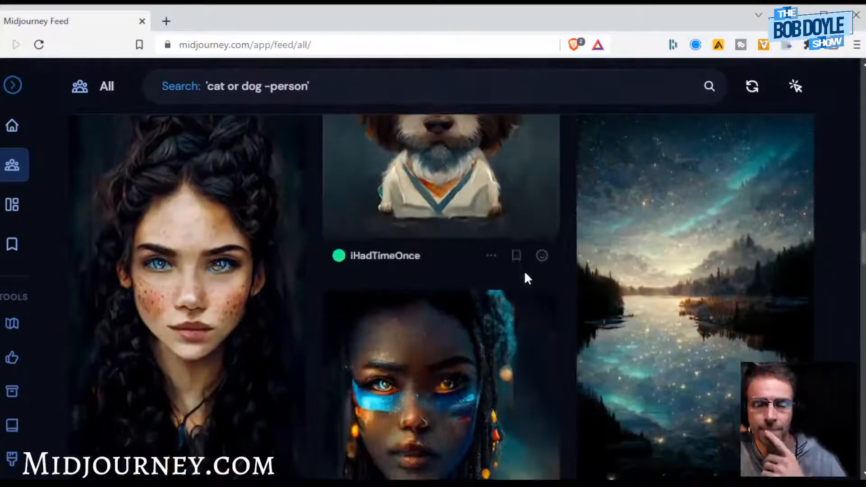
scroll(437, 247, "down", 1)
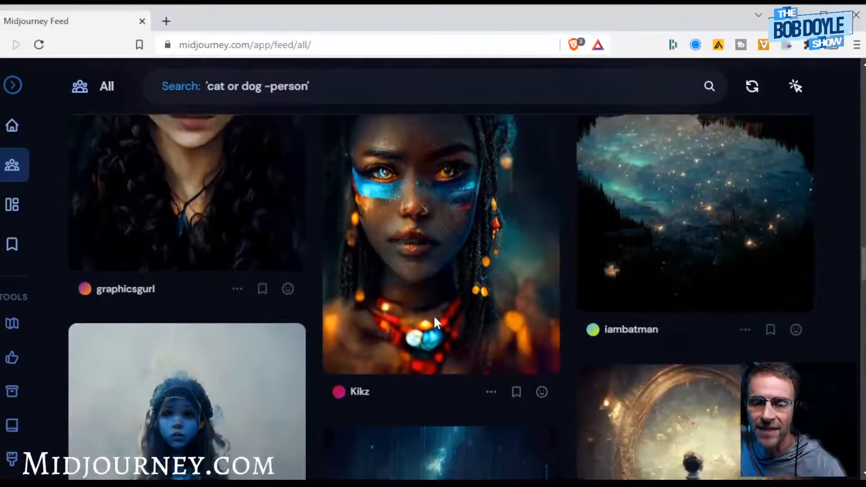
mouse_move(416, 267)
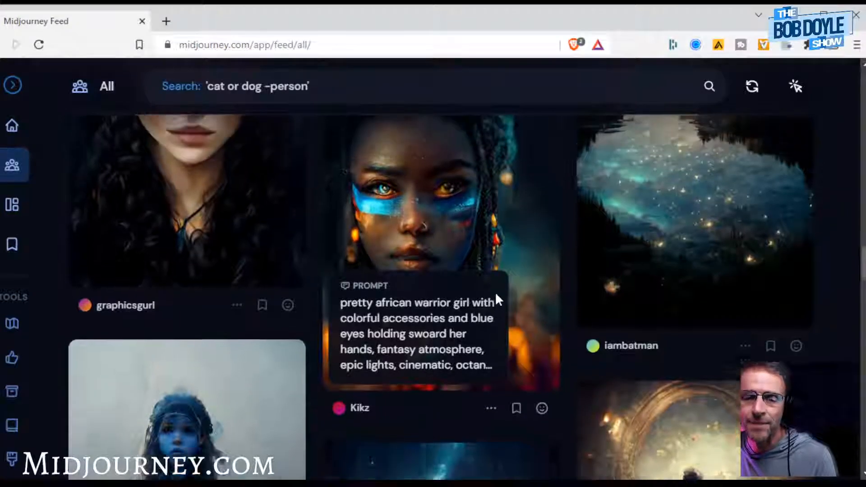
scroll(494, 290, "up", 3)
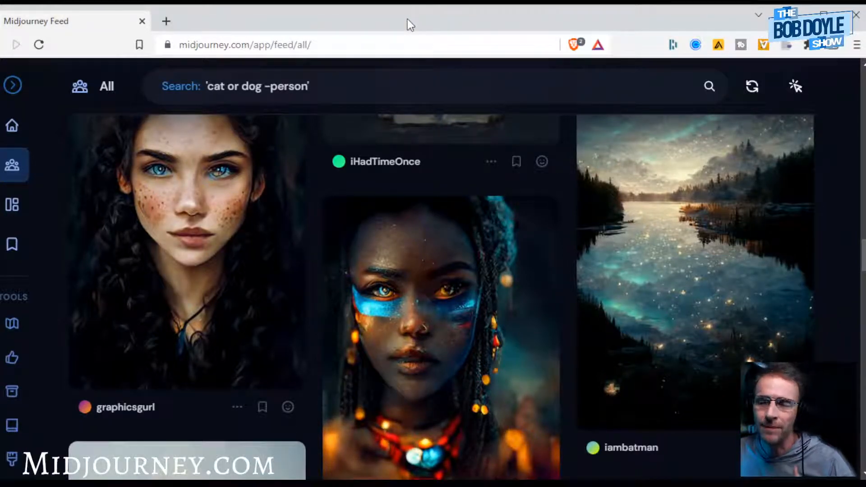
Continue through the feed past the fantasy scenes and read the prompt of the tarot card image.
scroll(511, 112, "down", 5)
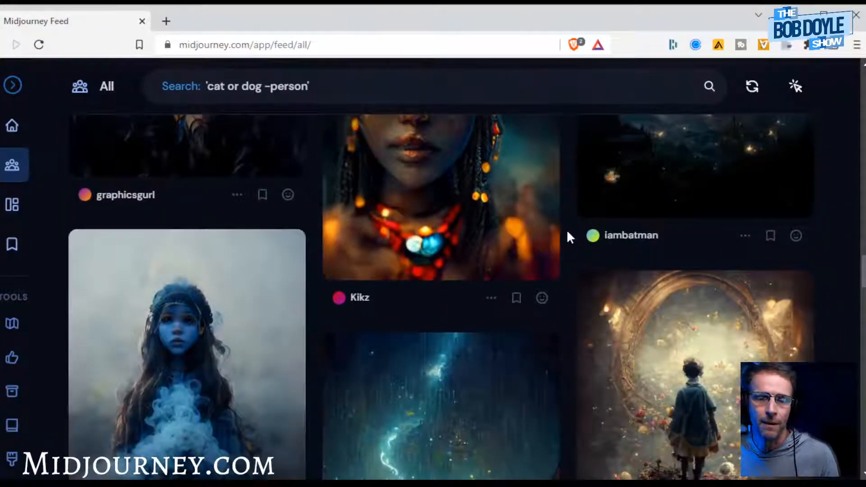
scroll(568, 232, "down", 7)
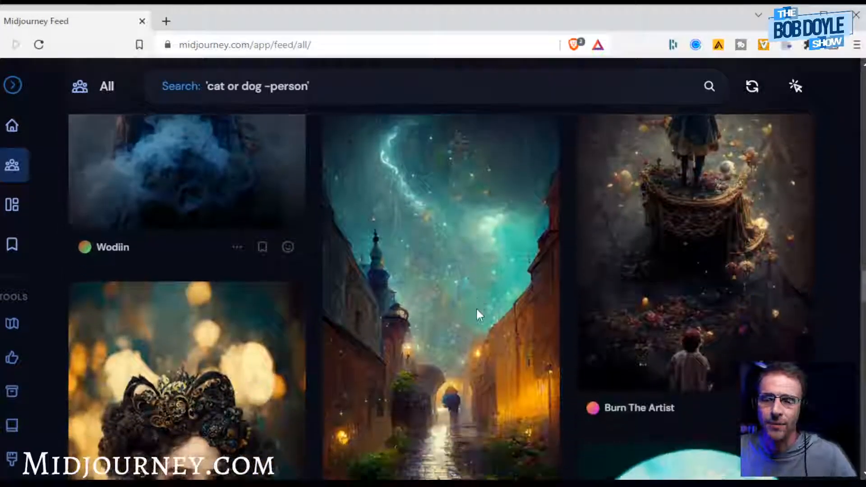
scroll(477, 311, "down", 7)
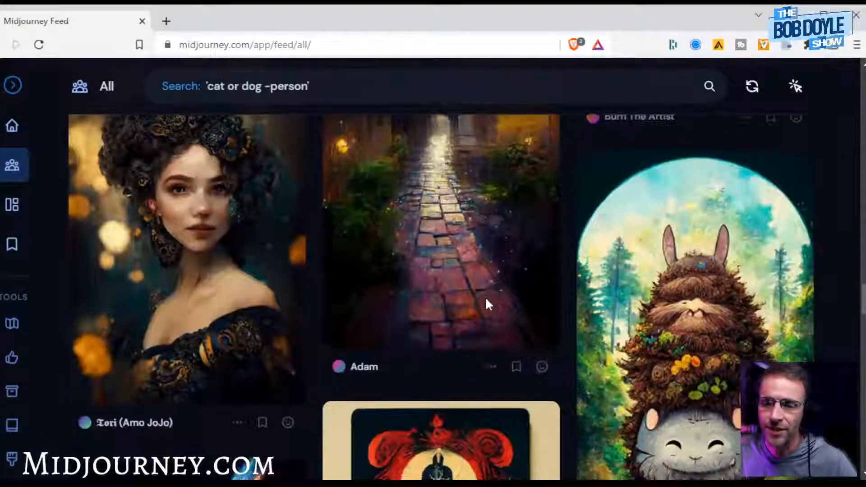
scroll(487, 300, "down", 7)
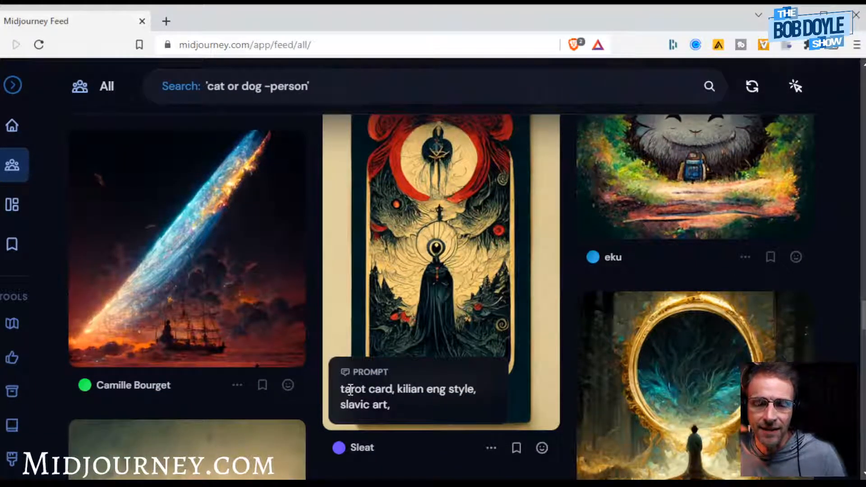
Browse further down the community feed and read the prompt of the misty mountain and river landscape.
scroll(385, 401, "down", 1)
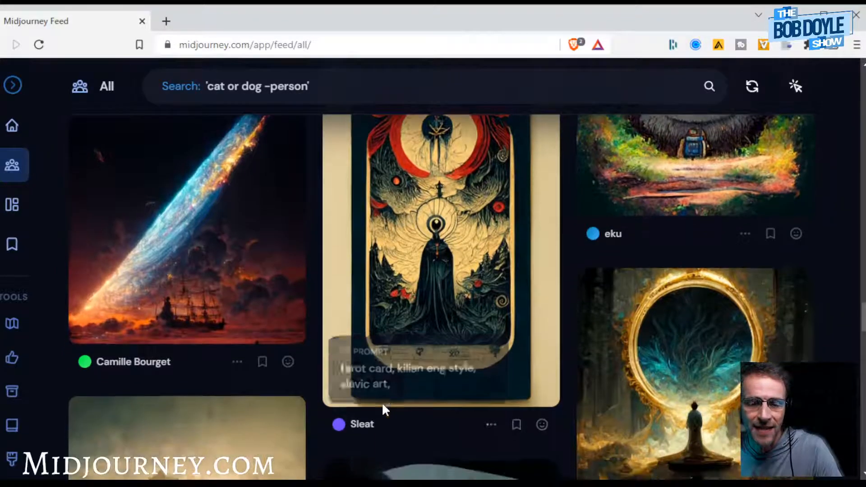
scroll(469, 334, "down", 6)
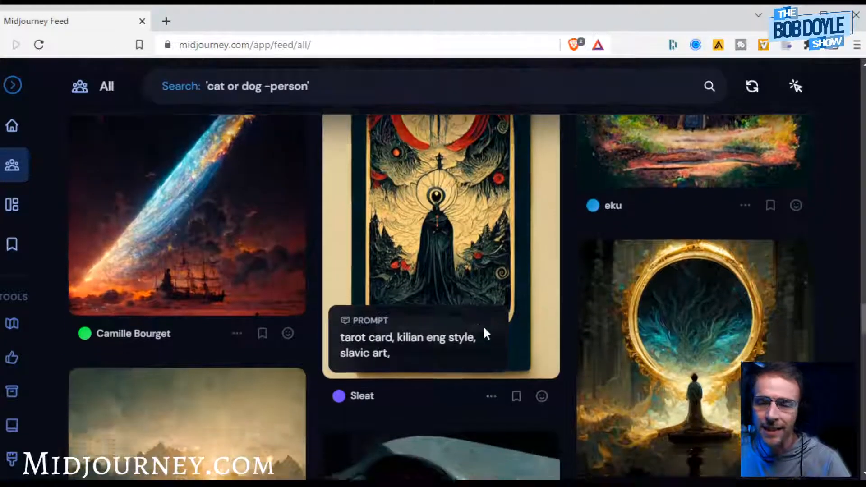
scroll(502, 336, "down", 3)
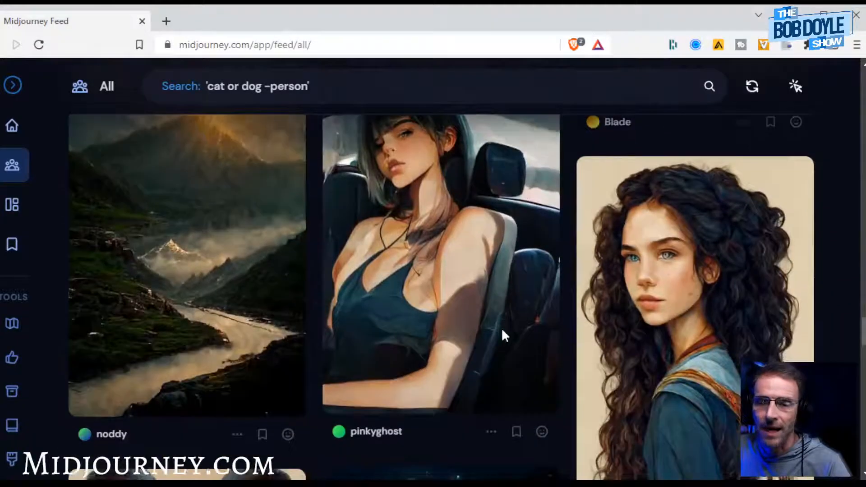
scroll(283, 231, "down", 2)
scroll(236, 296, "up", 2)
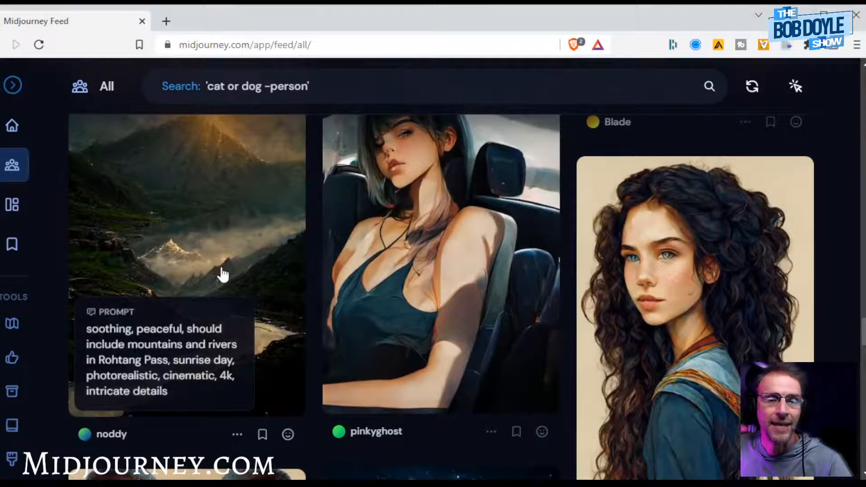
scroll(223, 271, "up", 1)
scroll(222, 274, "down", 1)
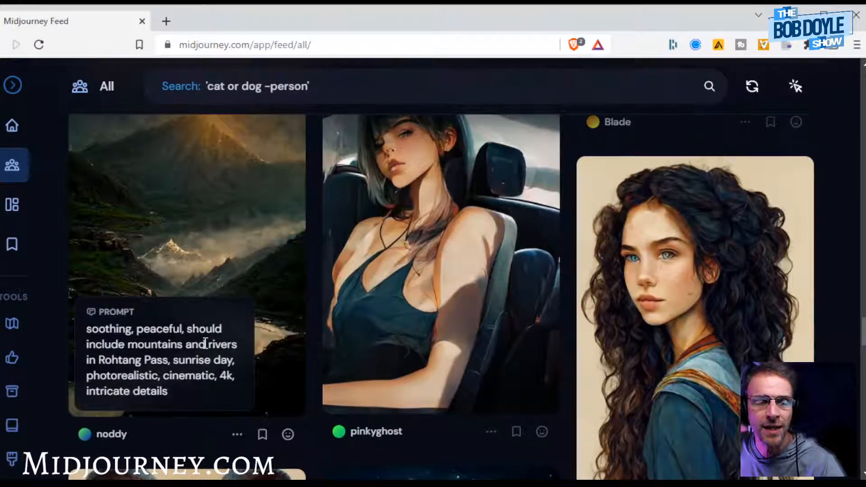
Open the mountain and river landscape and review its full prompt, details and parent reference.
left_click(214, 225)
scroll(425, 333, "down", 5)
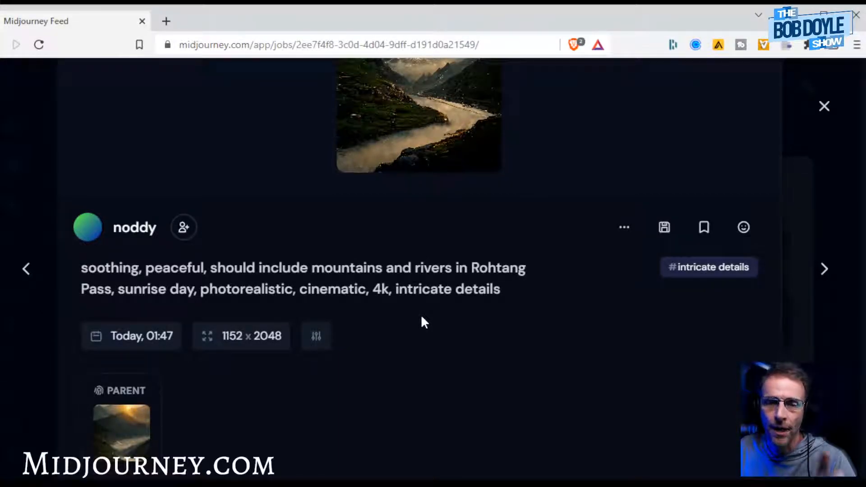
scroll(424, 322, "up", 3)
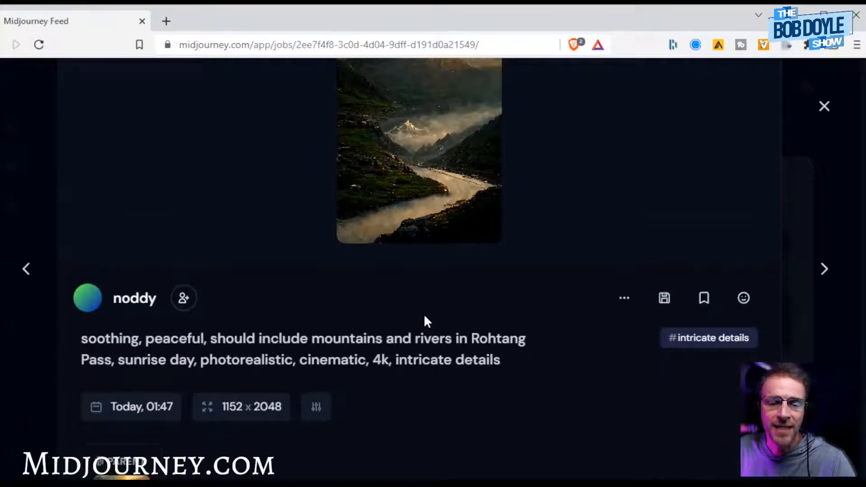
scroll(501, 397, "up", 3)
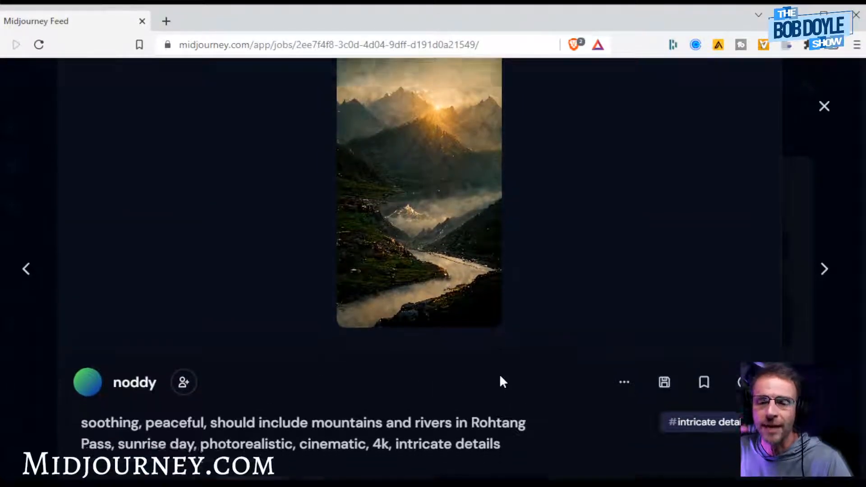
Enlarge the mountain and river landscape, examine it from the sunlit peaks to the riverbank, and return to the community feed.
left_click(422, 255)
scroll(422, 256, "down", 10)
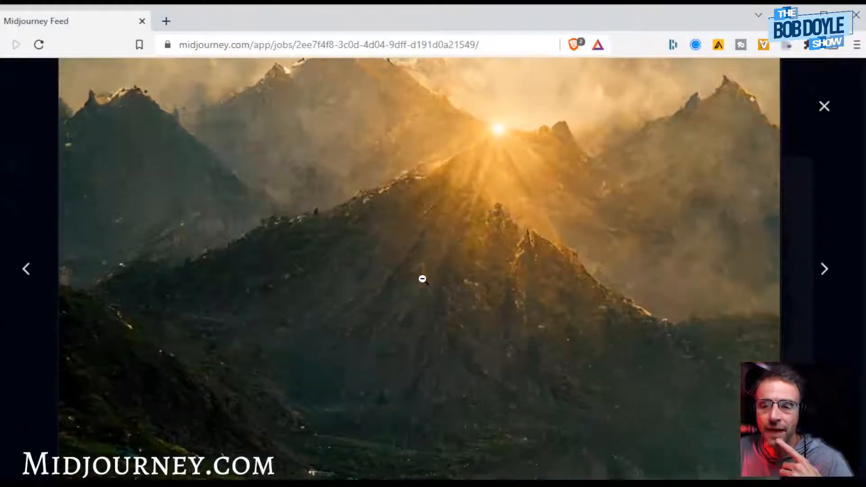
scroll(418, 277, "down", 12)
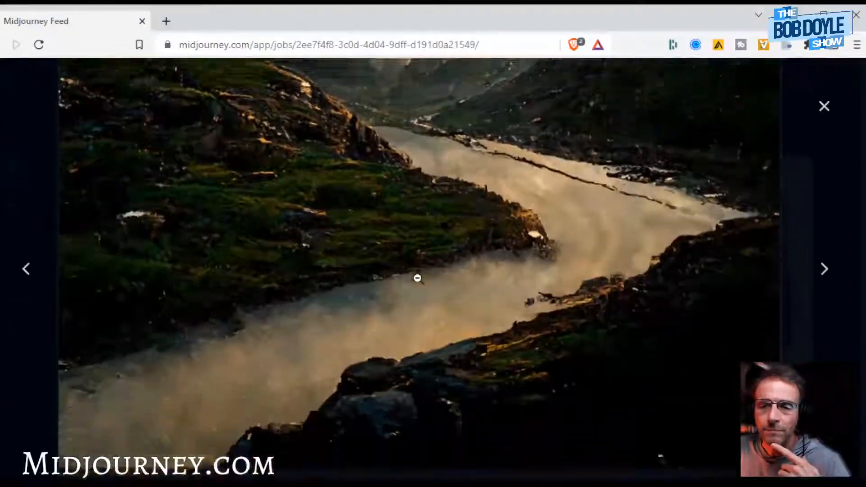
scroll(418, 278, "up", 5)
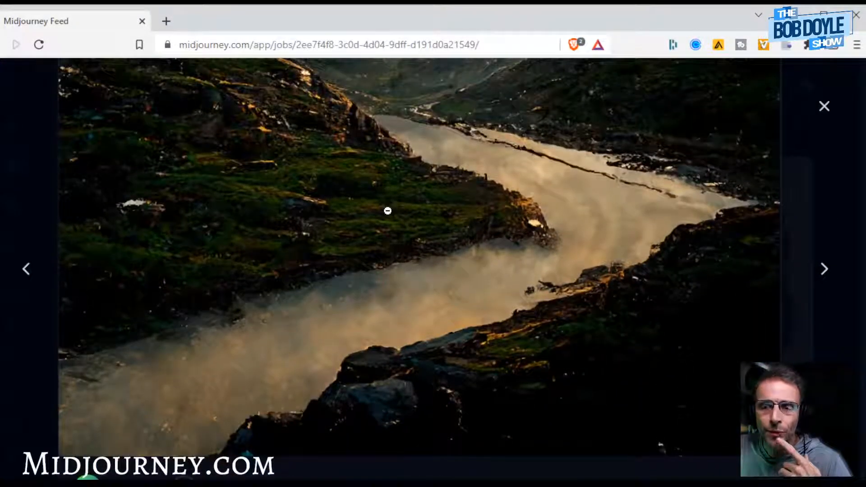
scroll(301, 258, "up", 3)
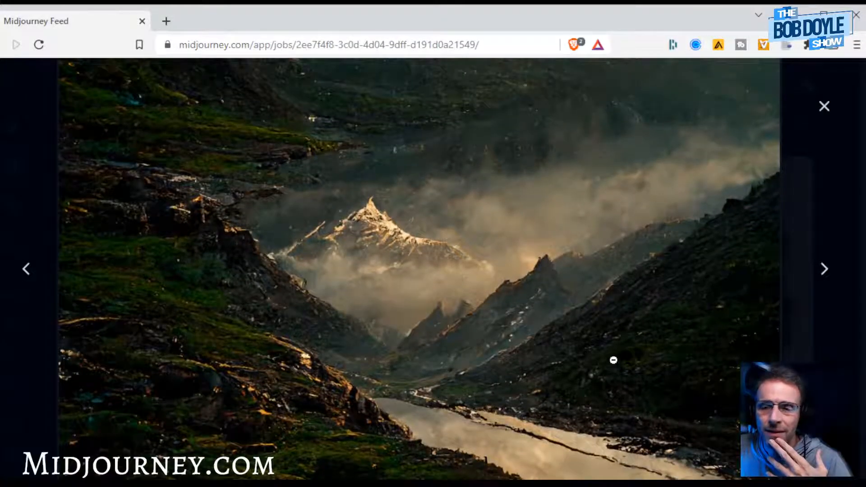
scroll(616, 304, "up", 2)
scroll(616, 305, "up", 3)
scroll(634, 327, "down", 5)
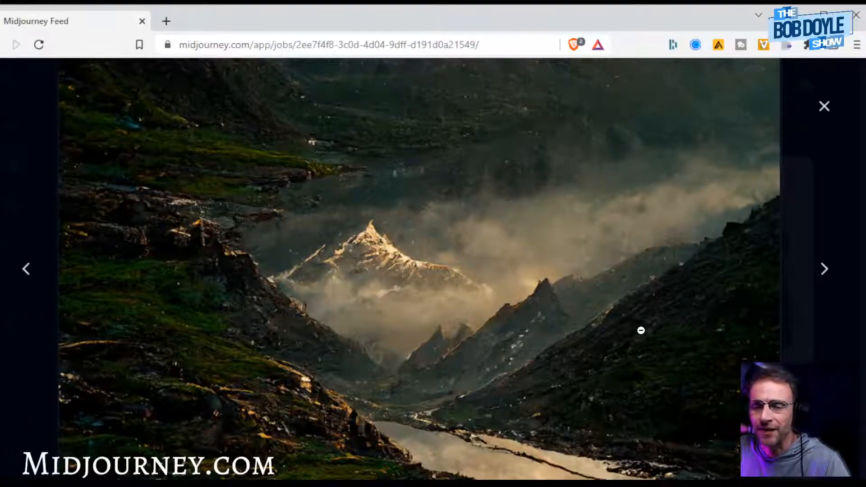
scroll(636, 334, "up", 2)
scroll(635, 343, "down", 3)
scroll(634, 346, "down", 2)
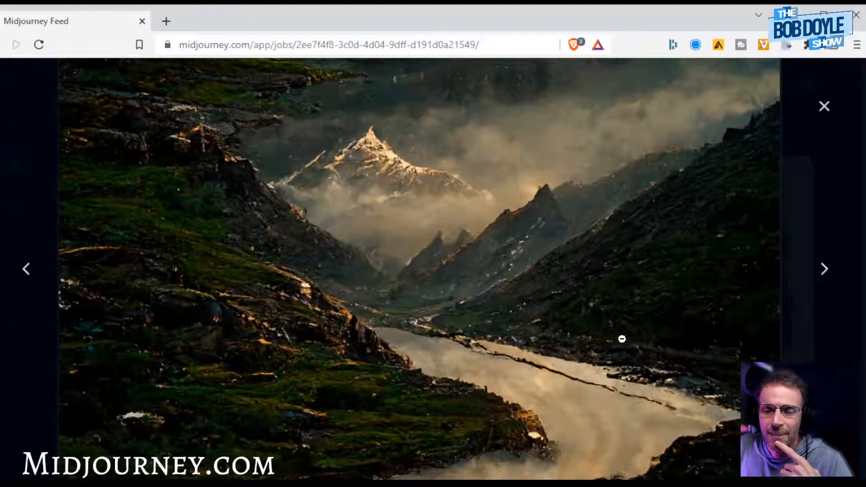
left_click(624, 343)
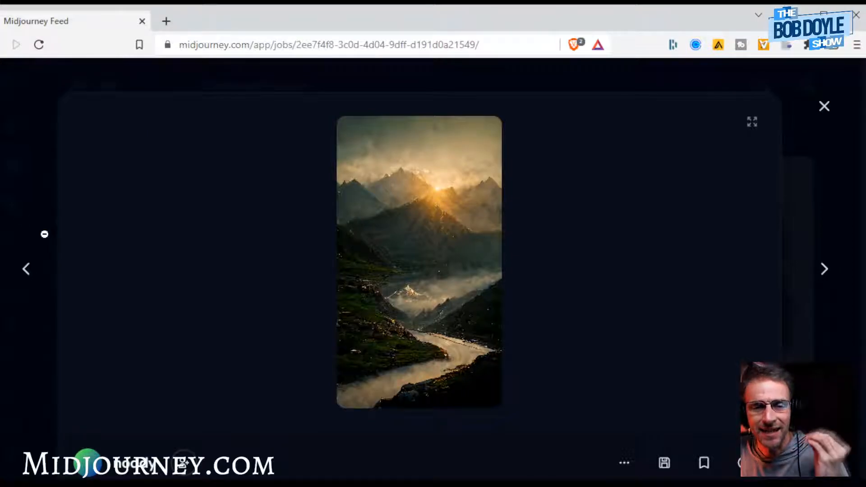
left_click(43, 235)
Browse past the armored mouse and starry sky and read the prompt of the cosmic scene with a lone figure.
scroll(443, 256, "down", 12)
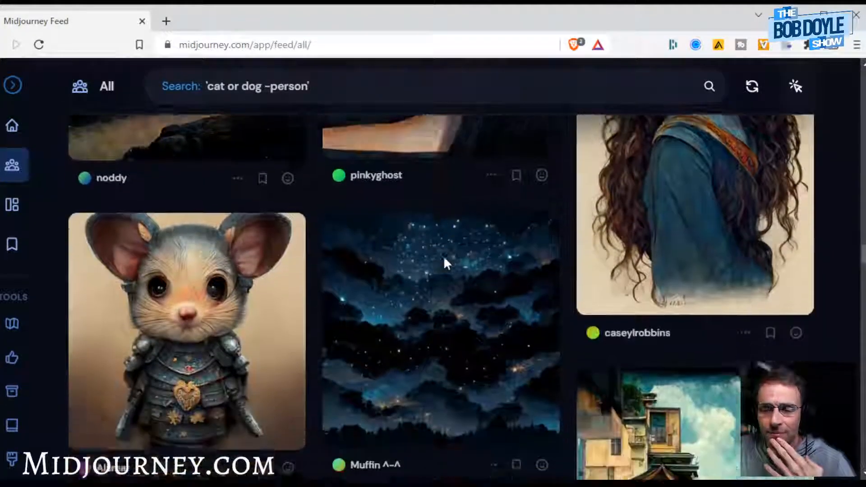
scroll(452, 261, "down", 2)
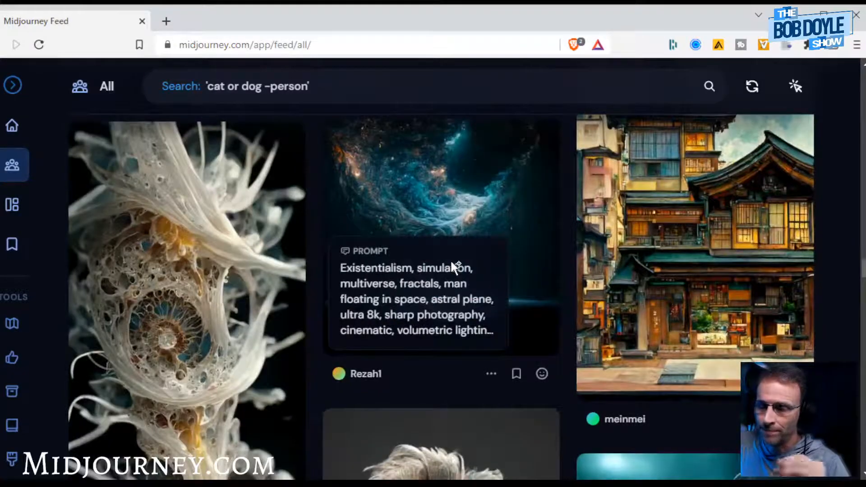
scroll(278, 302, "down", 1)
Read the prompt of the white fractal organism and look again at the prompt of the neighbouring cosmic scene.
mouse_move(270, 300)
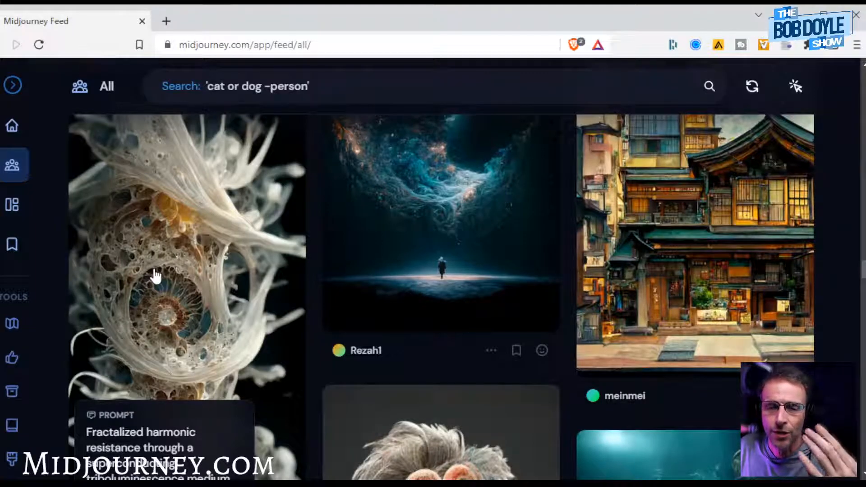
scroll(154, 270, "down", 2)
scroll(155, 275, "up", 2)
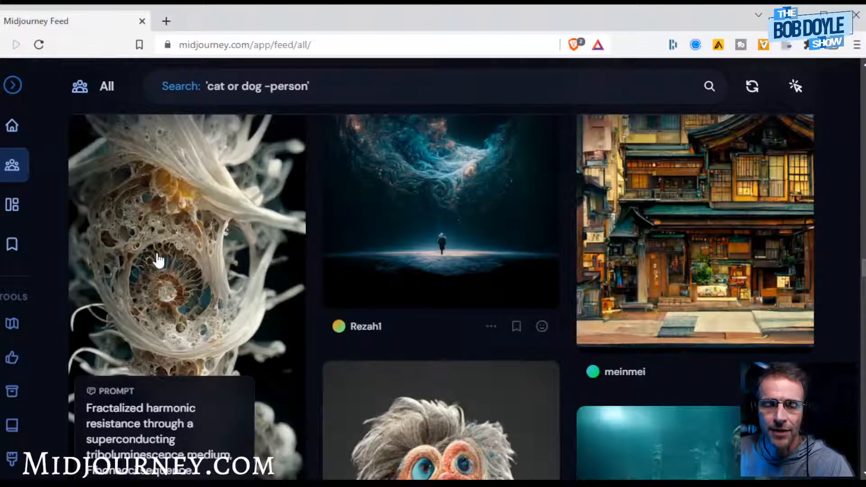
scroll(156, 253, "down", 1)
scroll(174, 216, "down", 2)
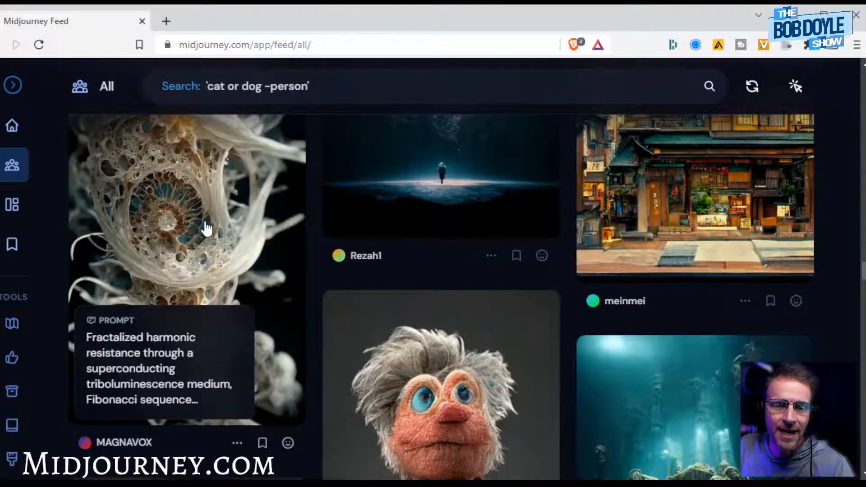
mouse_move(365, 212)
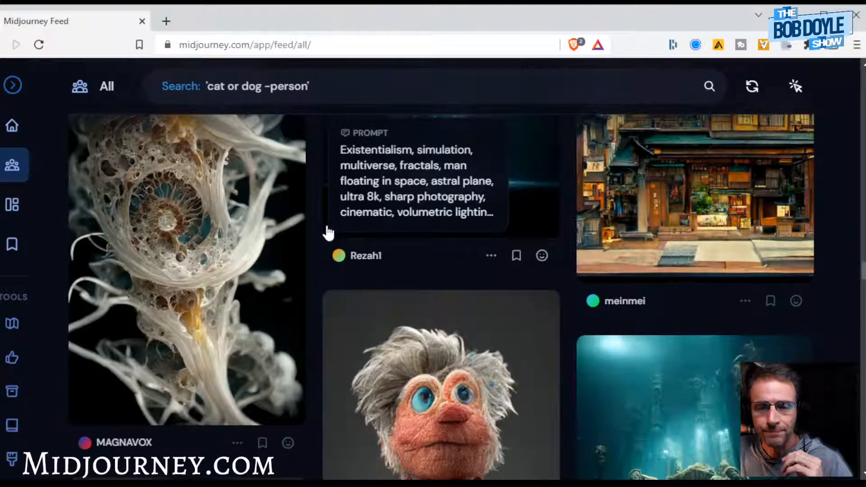
mouse_move(302, 244)
Open the underwater skull palace image from the feed and read its full prompt.
scroll(302, 242, "down", 5)
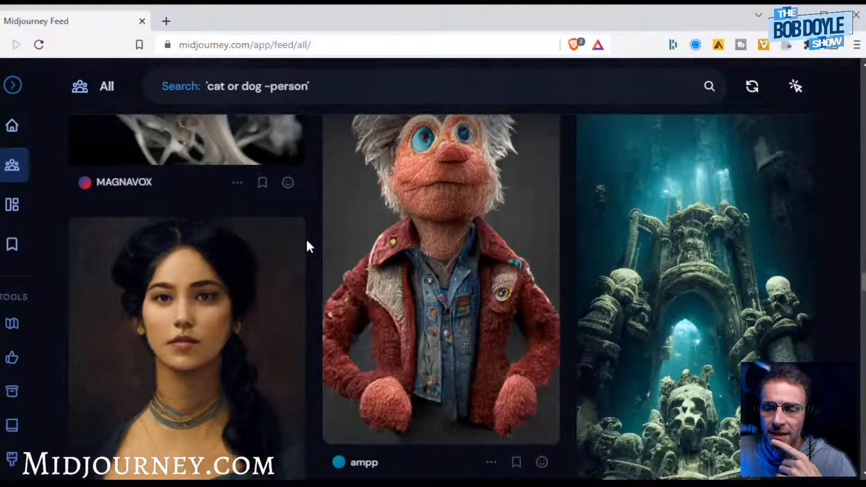
scroll(307, 246, "down", 2)
left_click(721, 316)
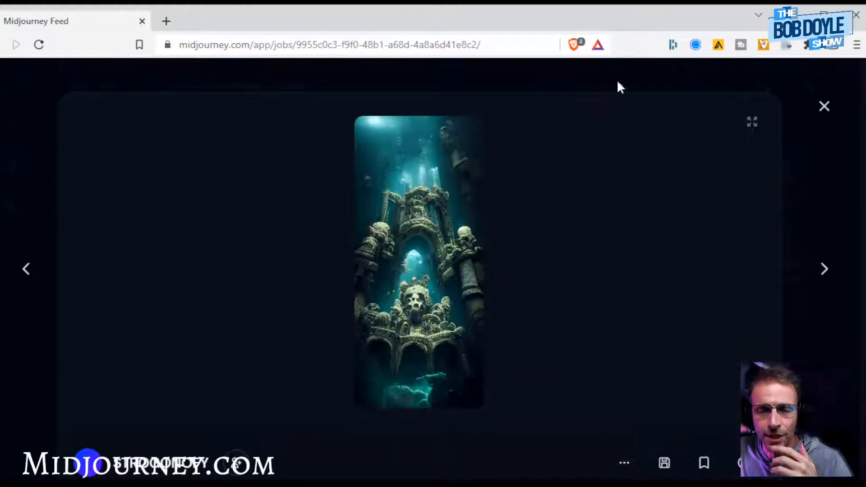
scroll(441, 213, "down", 4)
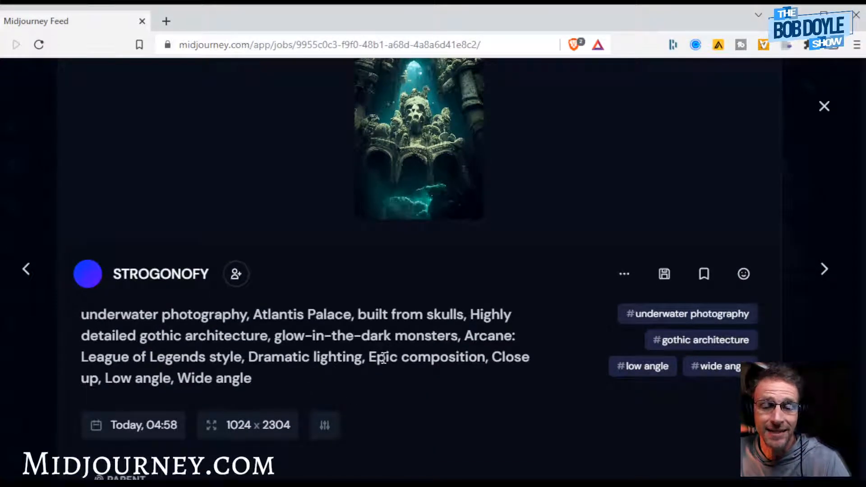
scroll(369, 357, "up", 1)
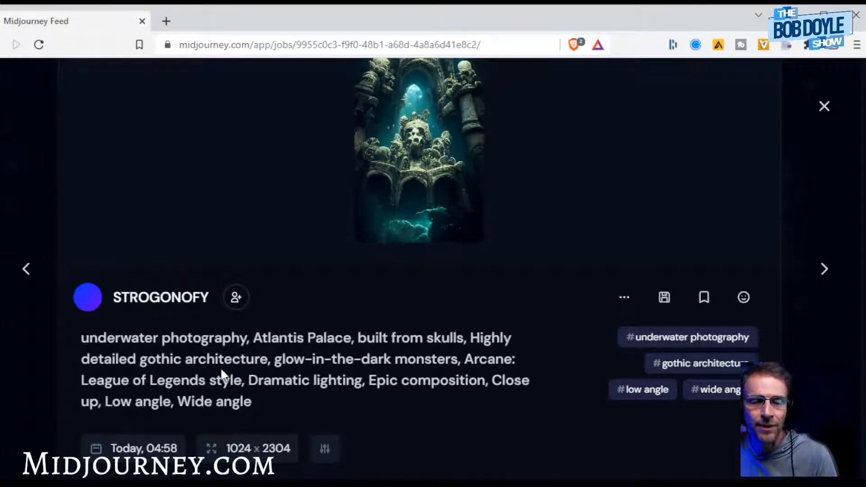
scroll(255, 341, "up", 1)
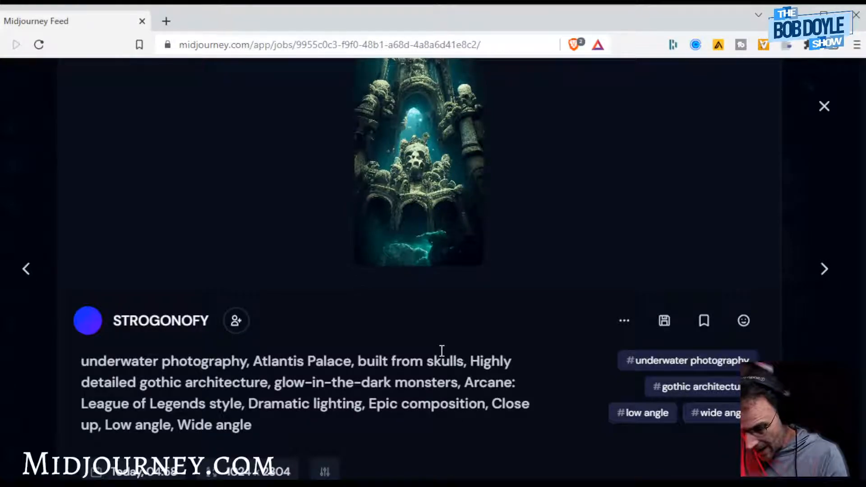
Inspect the underwater skull palace enlarged and open its parent grid.
left_click(401, 173)
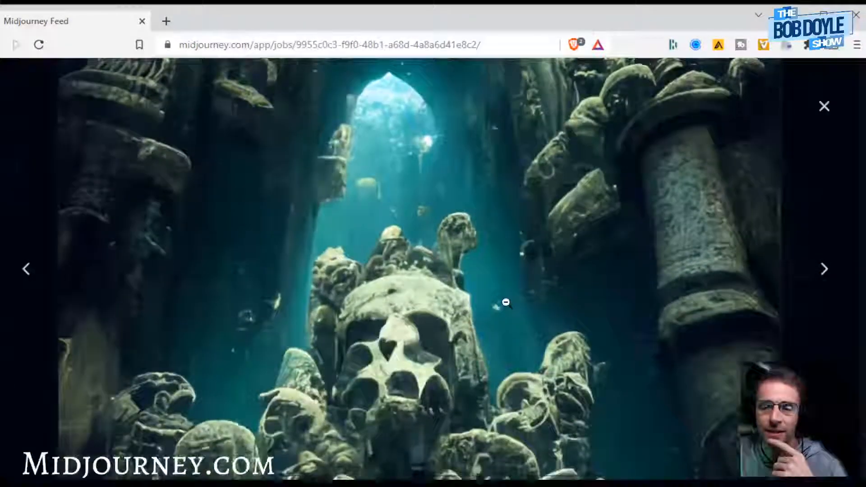
scroll(507, 303, "down", 15)
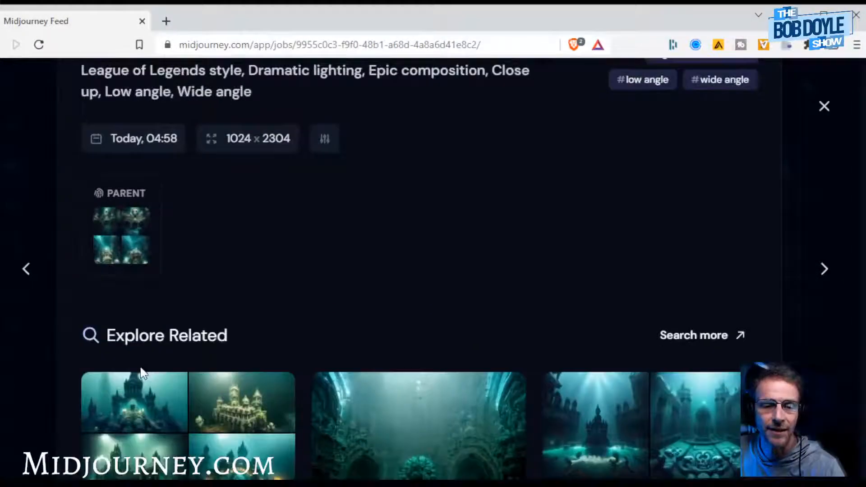
left_click(131, 235)
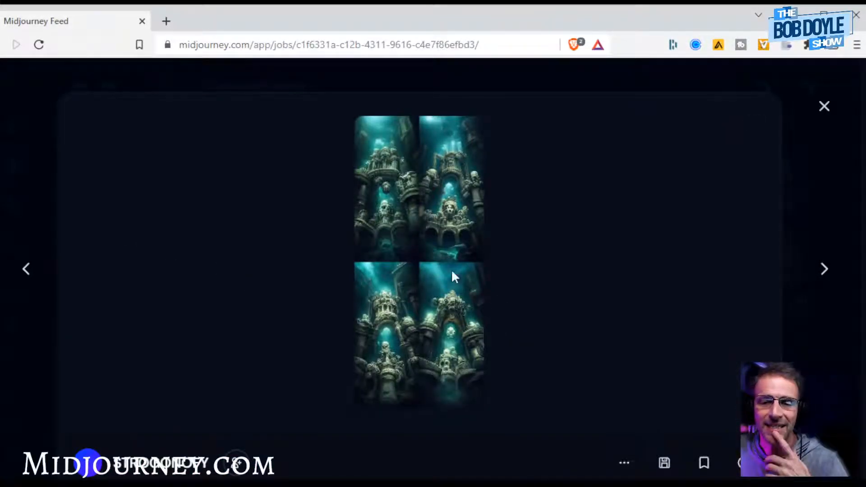
Compare the four skull palace variations in the parent grid and return to the community feed.
scroll(447, 304, "down", 3)
scroll(460, 271, "up", 1)
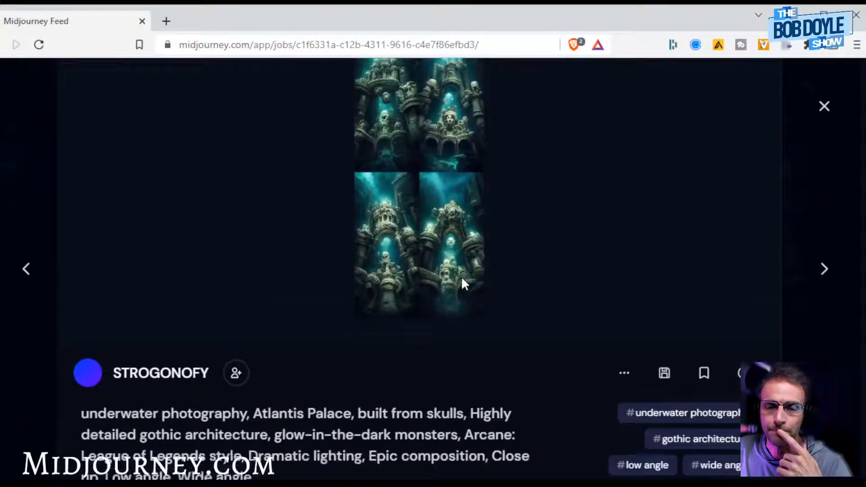
scroll(460, 271, "up", 2)
scroll(458, 263, "down", 1)
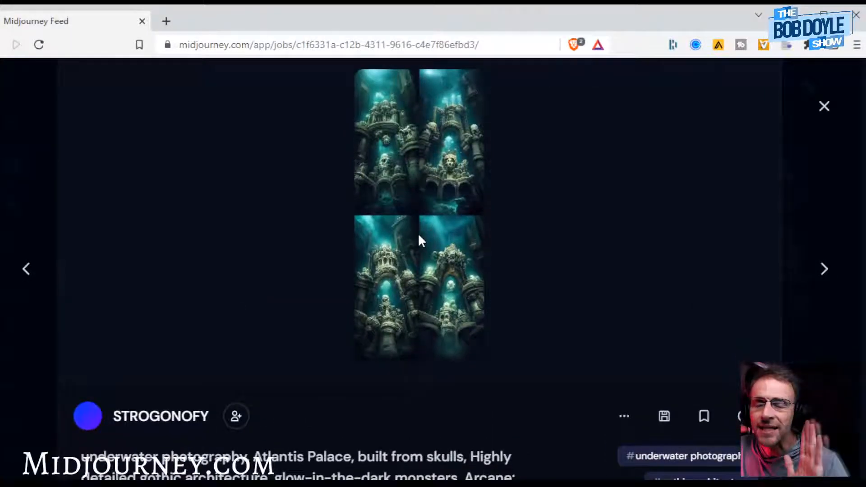
scroll(418, 240, "up", 1)
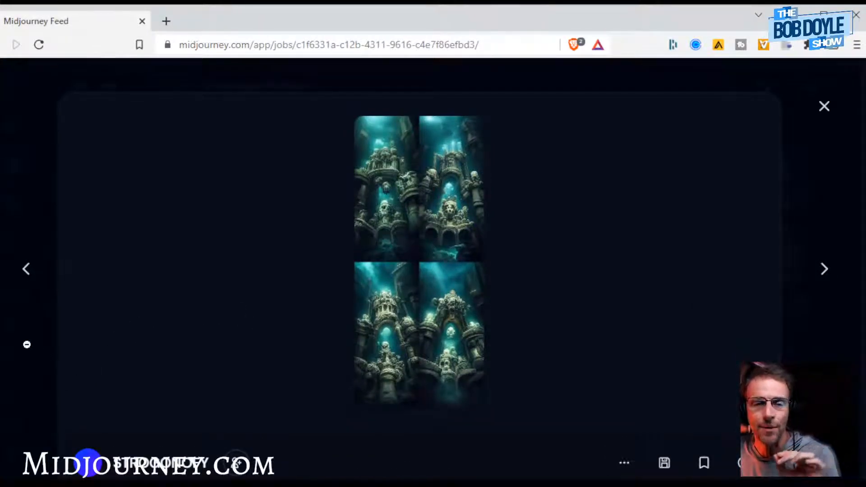
left_click(34, 342)
Find the gray-haired puppet in the red jacket in the feed and read its prompt.
scroll(535, 221, "down", 3)
scroll(522, 188, "up", 5)
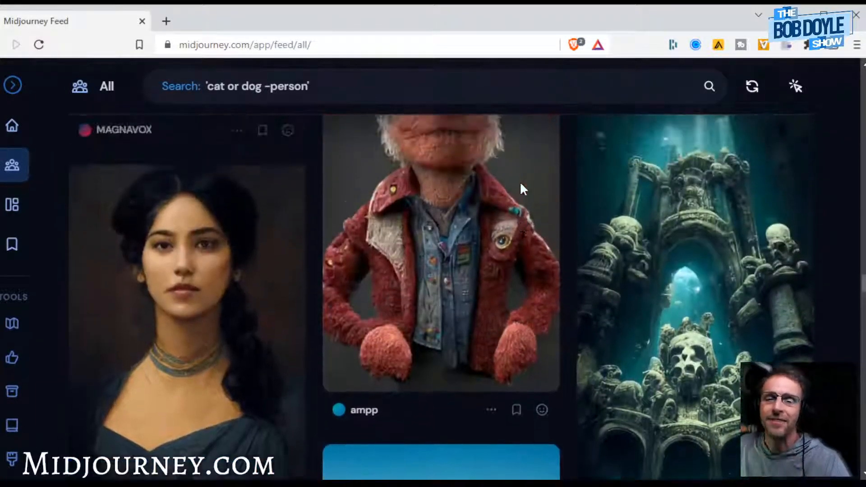
scroll(496, 302, "up", 2)
scroll(458, 300, "down", 1)
mouse_move(458, 290)
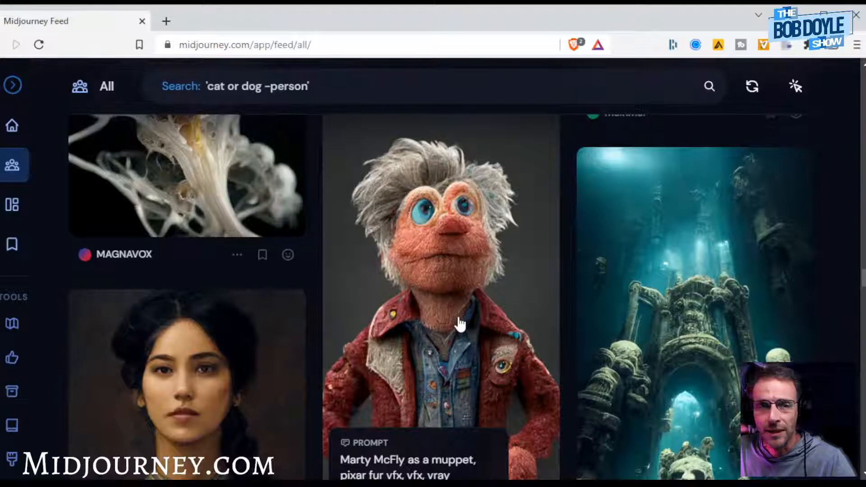
scroll(461, 324, "down", 2)
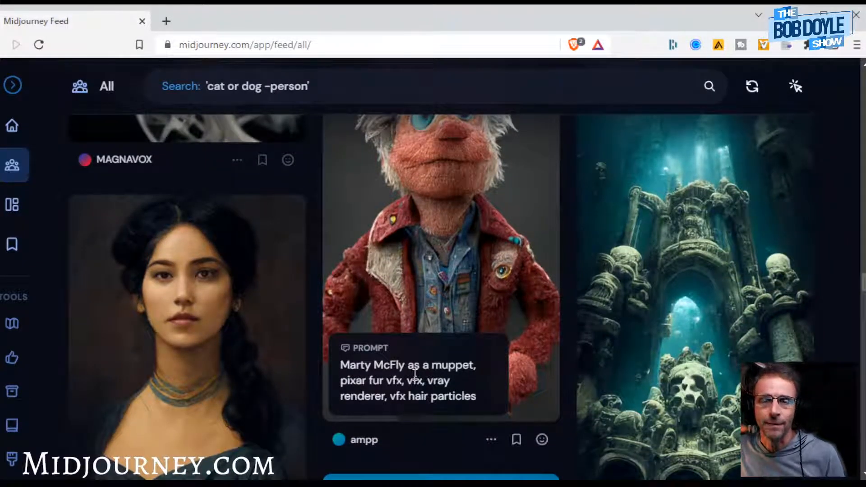
Examine the full gray-haired puppet image in the feed, from its face down to its hands.
scroll(409, 357, "up", 1)
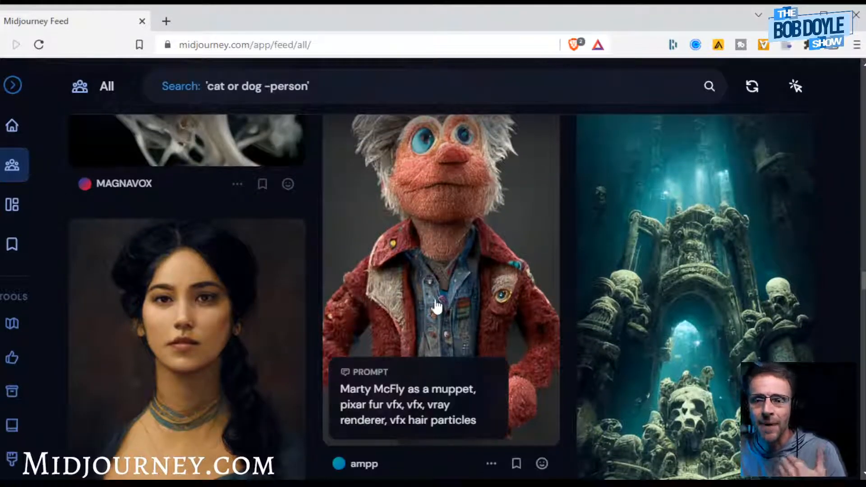
scroll(437, 307, "up", 1)
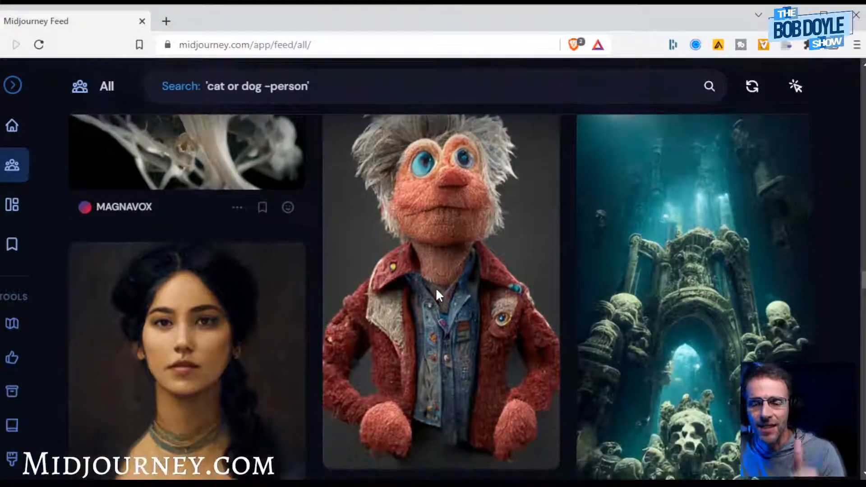
scroll(436, 291, "down", 7)
scroll(464, 192, "up", 4)
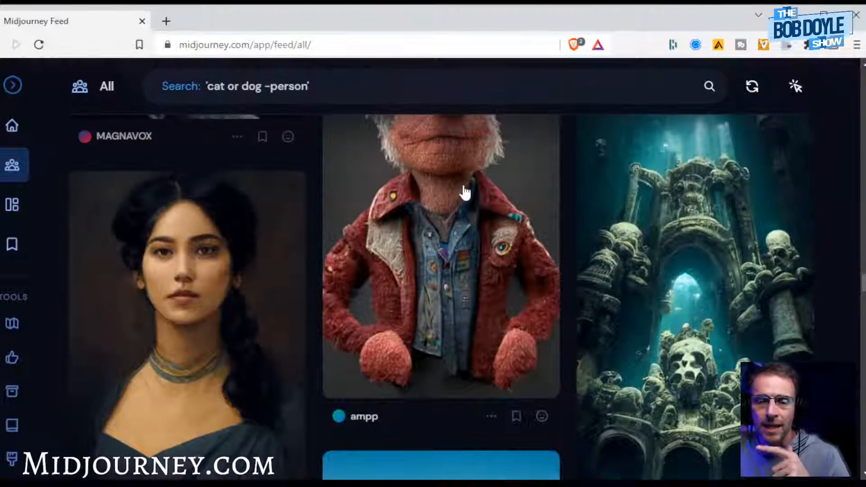
scroll(473, 203, "up", 2)
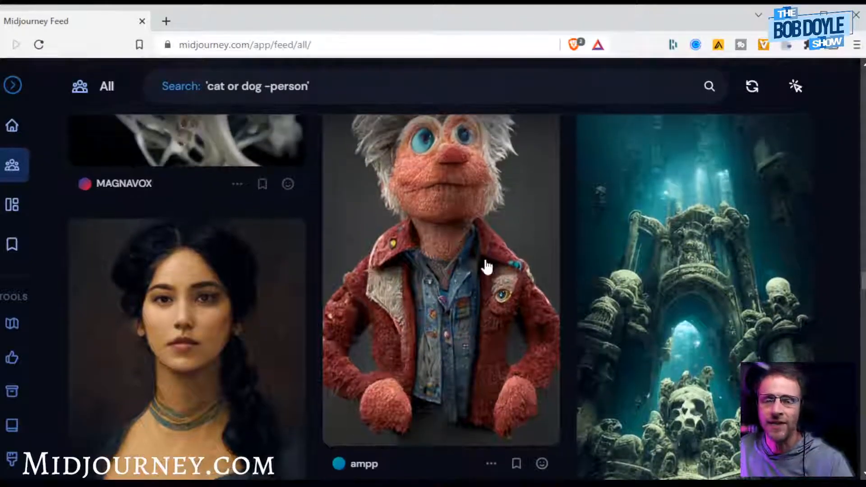
mouse_move(481, 262)
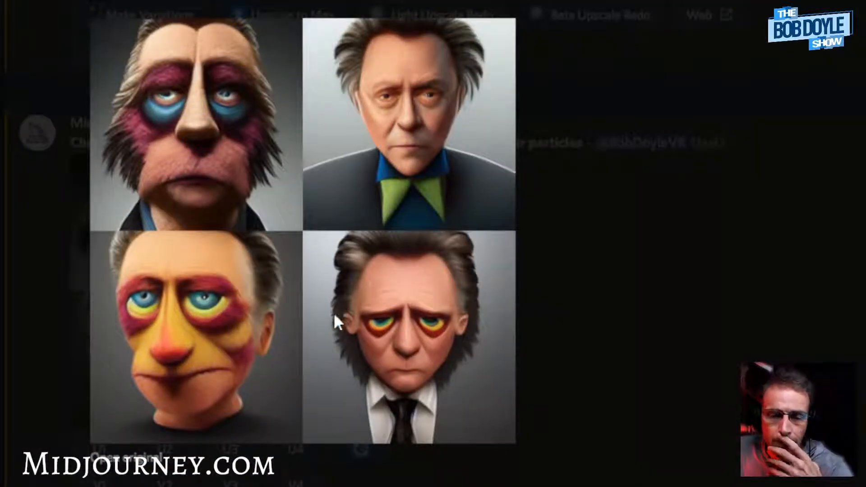
In Discord, upscale the second image of the Christopher Walken muppet grid and generate variations of it.
left_click(581, 261)
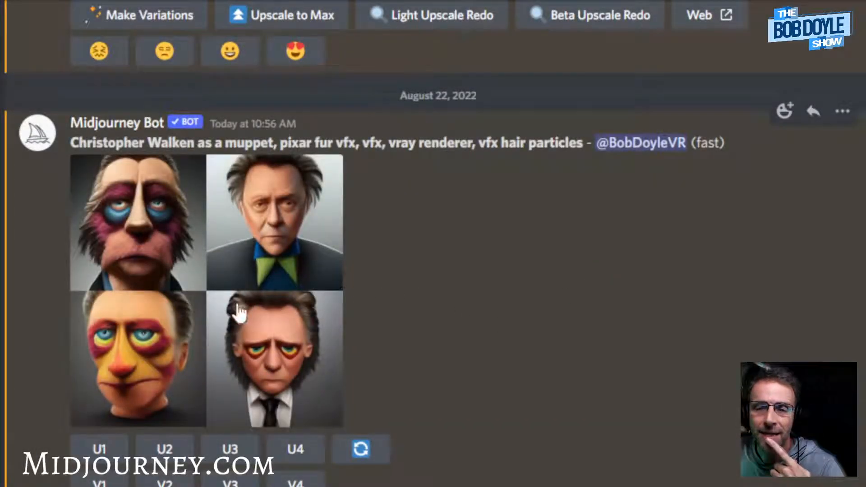
left_click(202, 300)
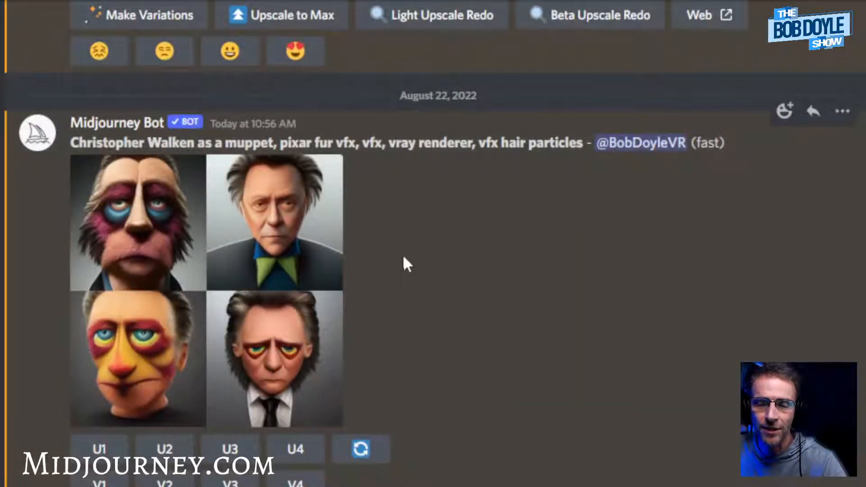
scroll(624, 201, "down", 1)
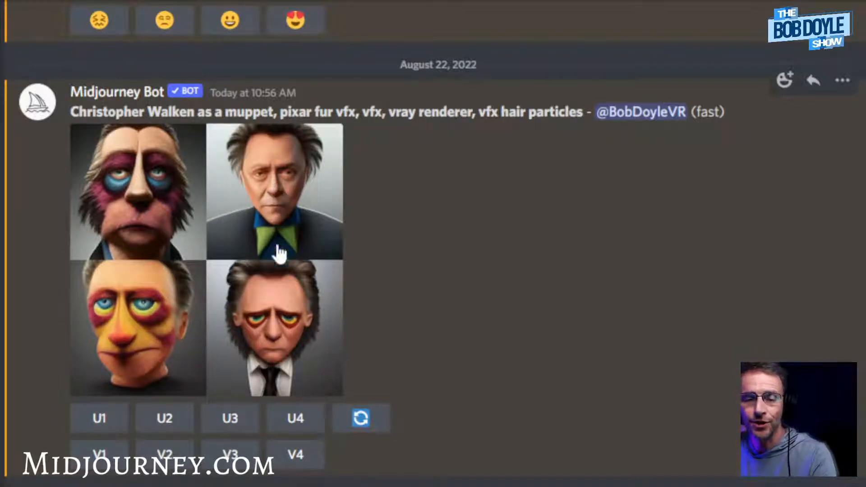
left_click(165, 427)
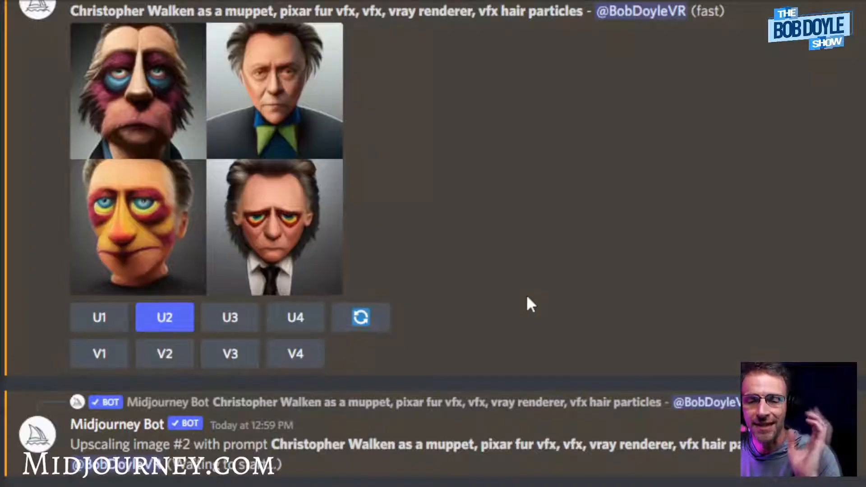
scroll(507, 256, "up", 2)
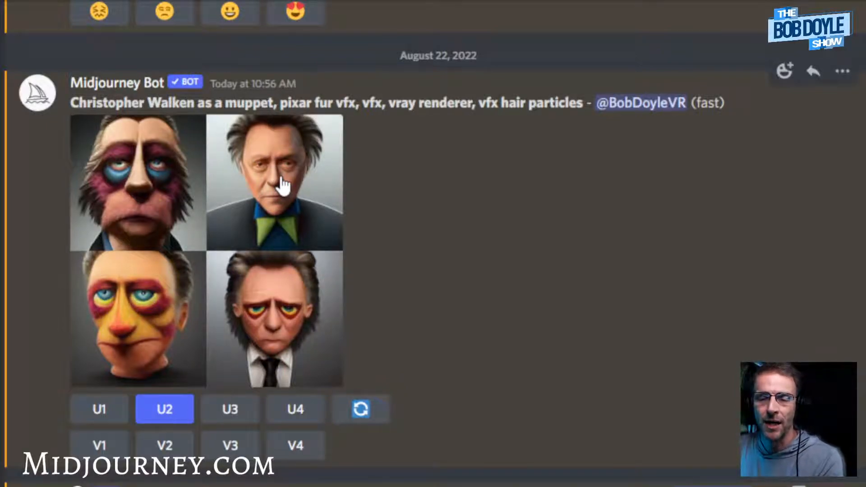
left_click(173, 451)
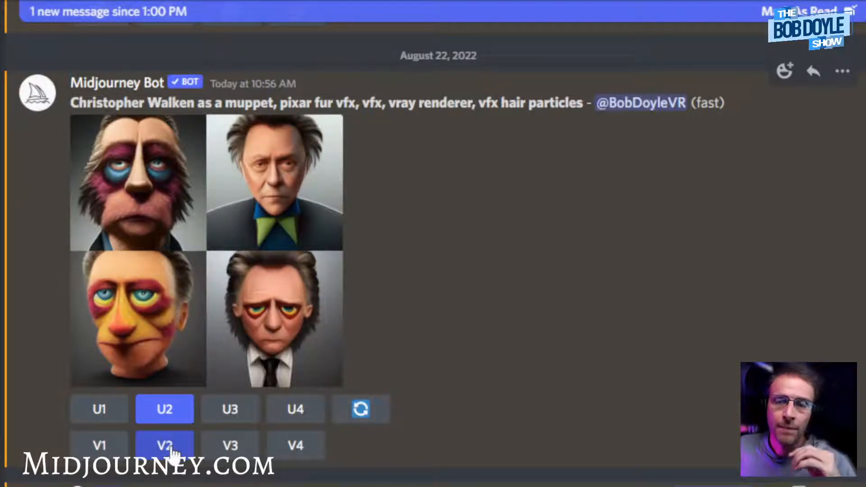
Inspect the upscaled Christopher Walken portrait enlarged and examine the new four-image variation grid.
scroll(528, 186, "down", 8)
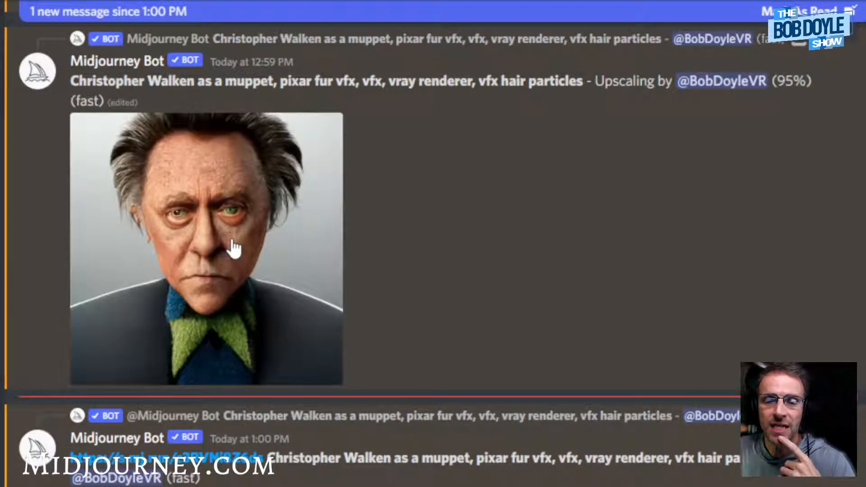
left_click(232, 248)
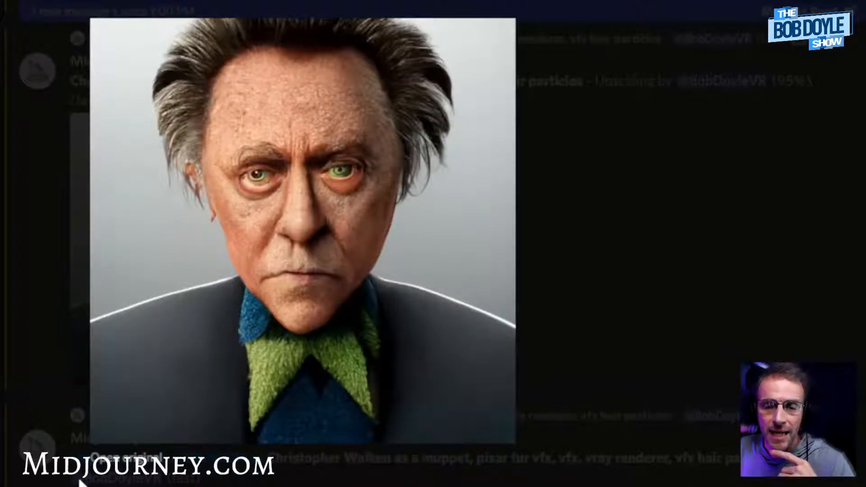
left_click(547, 344)
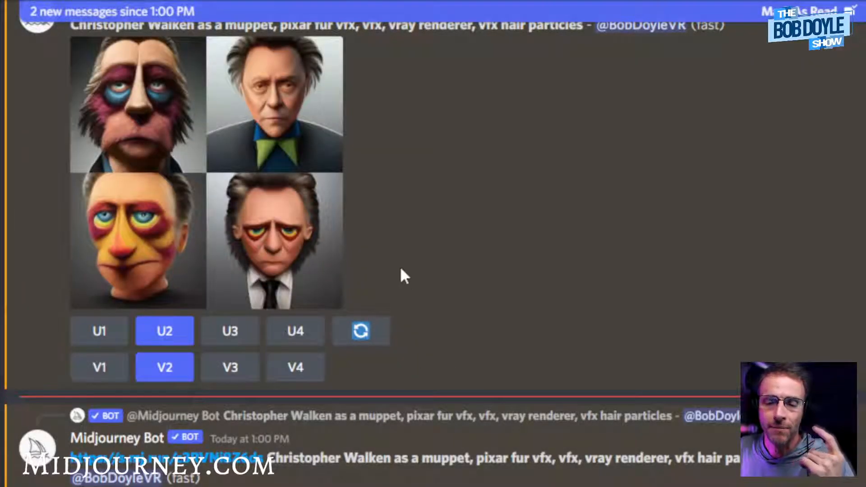
scroll(400, 273, "down", 7)
scroll(417, 279, "down", 1)
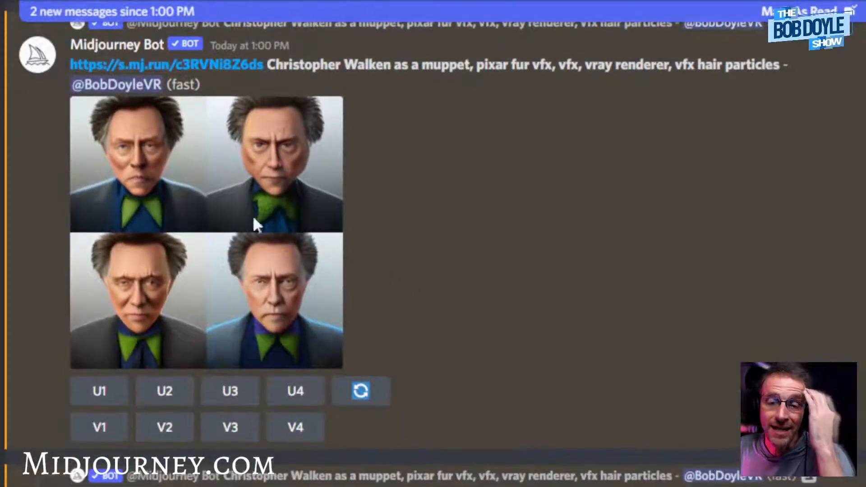
left_click(204, 234)
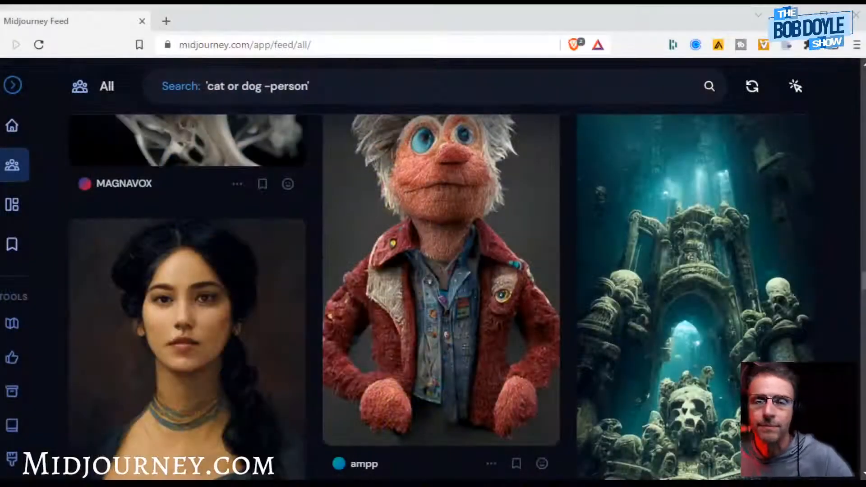
Return to the Midjourney community feed in the browser and read the prompt of the magical forest image.
scroll(648, 260, "down", 10)
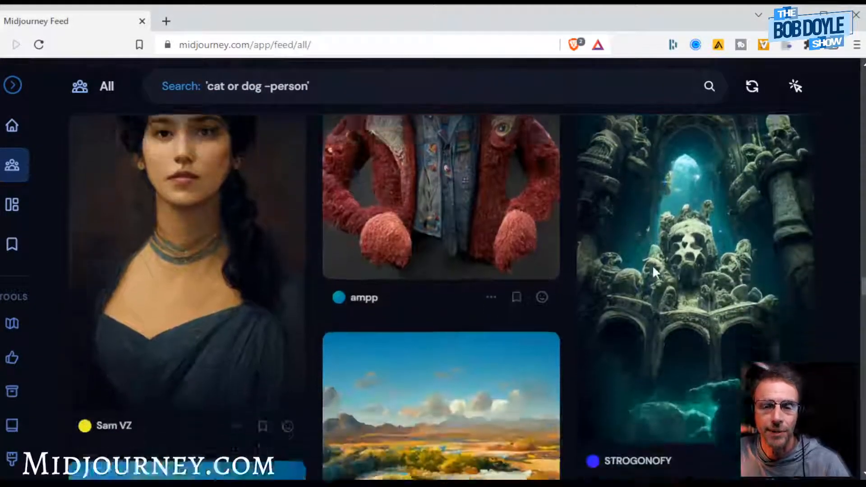
scroll(653, 272, "down", 8)
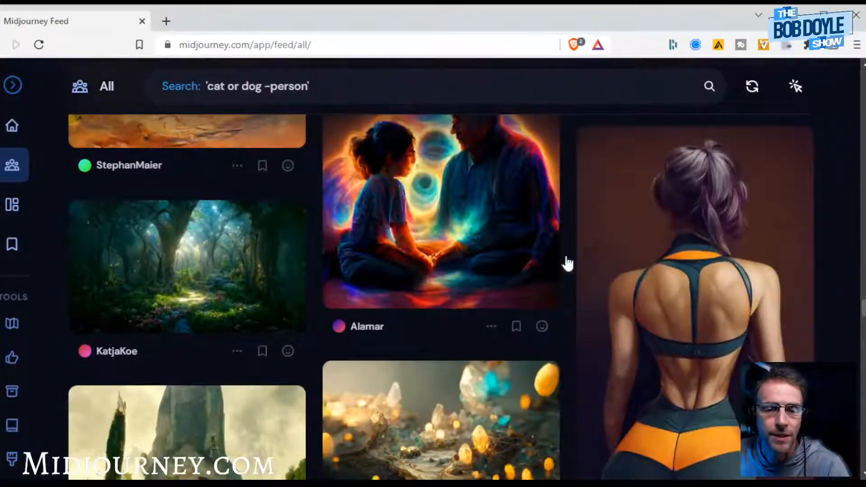
mouse_move(195, 259)
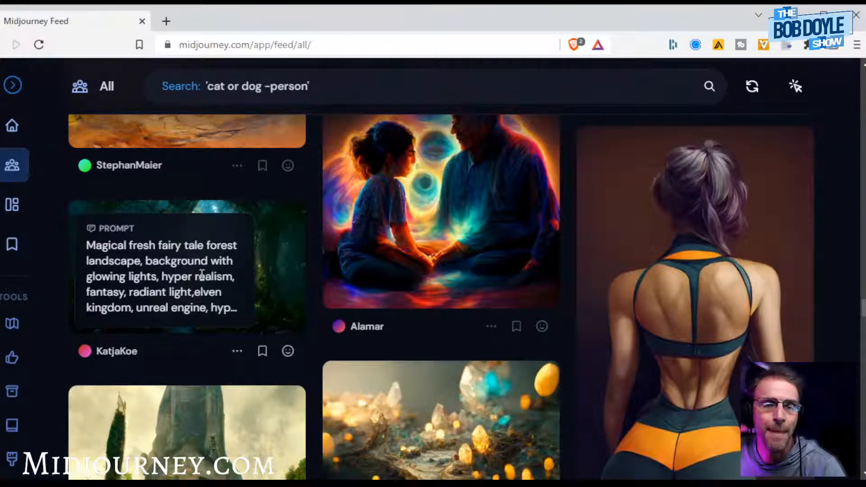
Examine the rear-view image of the athletic woman with purple hair and read its prompt.
scroll(212, 233, "down", 3)
scroll(405, 149, "up", 2)
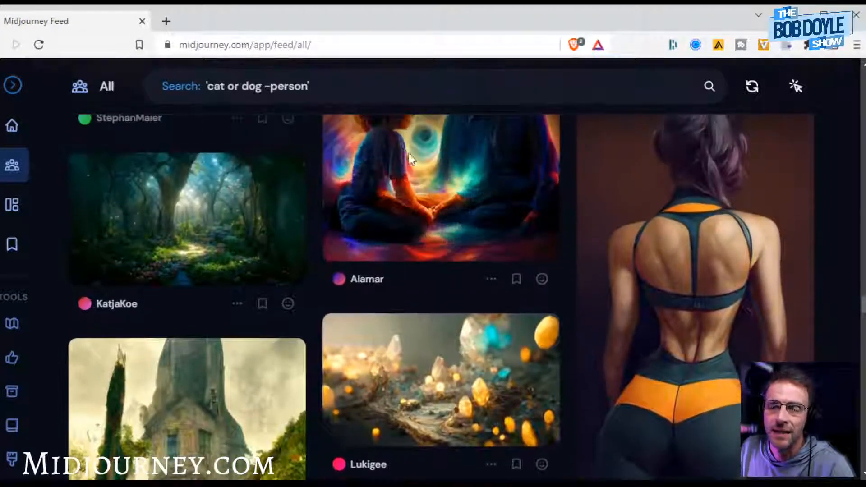
scroll(707, 225, "down", 2)
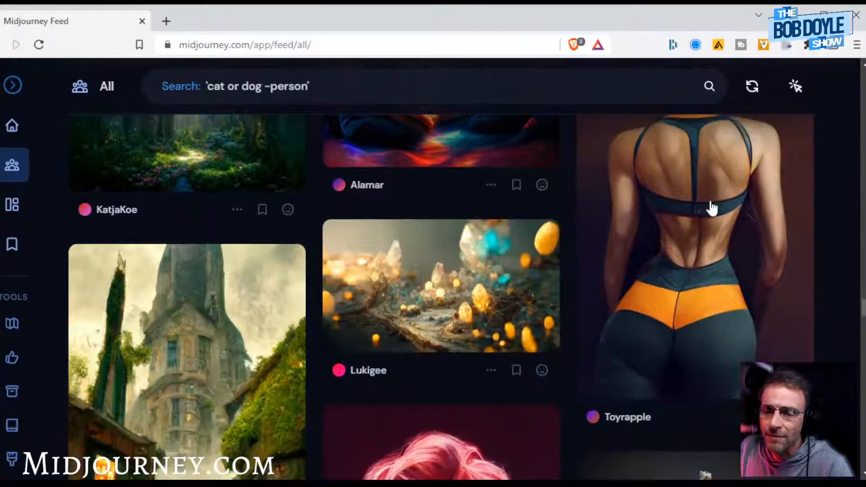
scroll(710, 194, "up", 1)
scroll(717, 213, "down", 1)
mouse_move(717, 212)
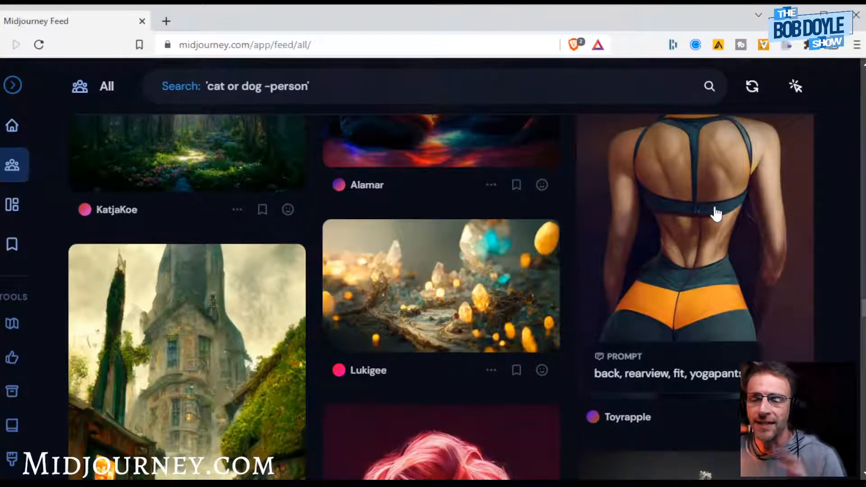
scroll(716, 212, "up", 2)
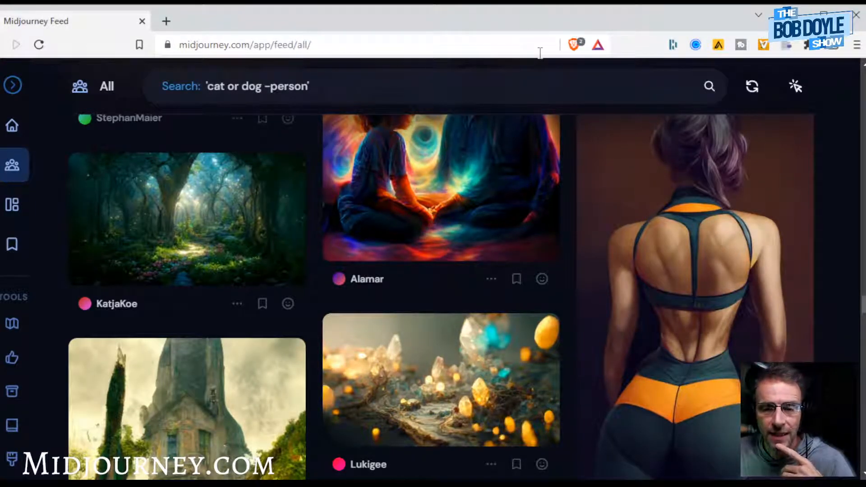
scroll(503, 196, "down", 1)
scroll(672, 268, "up", 1)
scroll(672, 269, "up", 1)
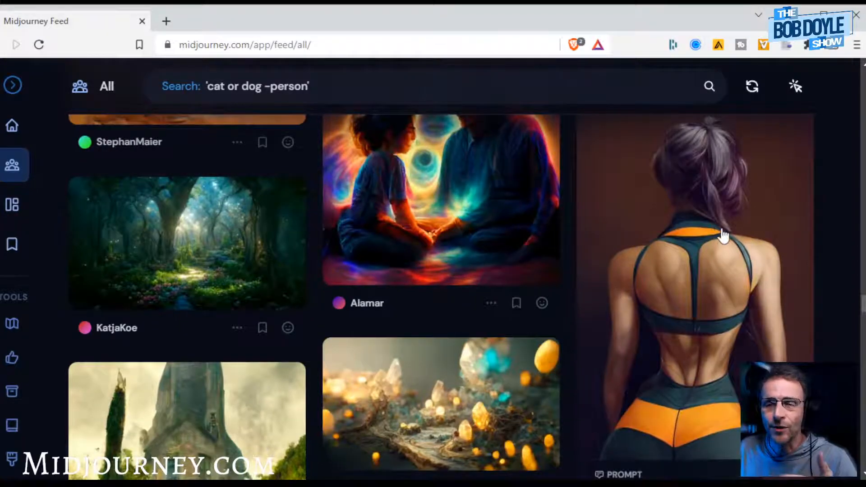
Open the glowing crystal landscape from the feed, compare it with its full prompt, and return to the feed.
scroll(727, 231, "down", 2)
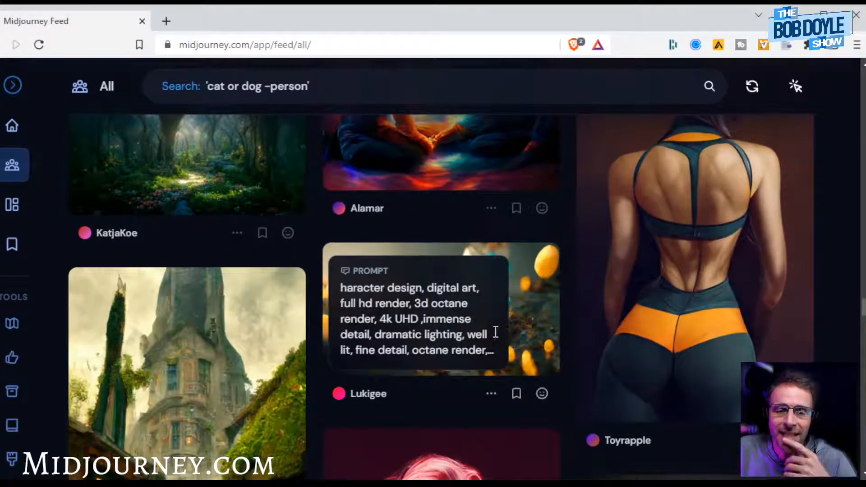
left_click(531, 329)
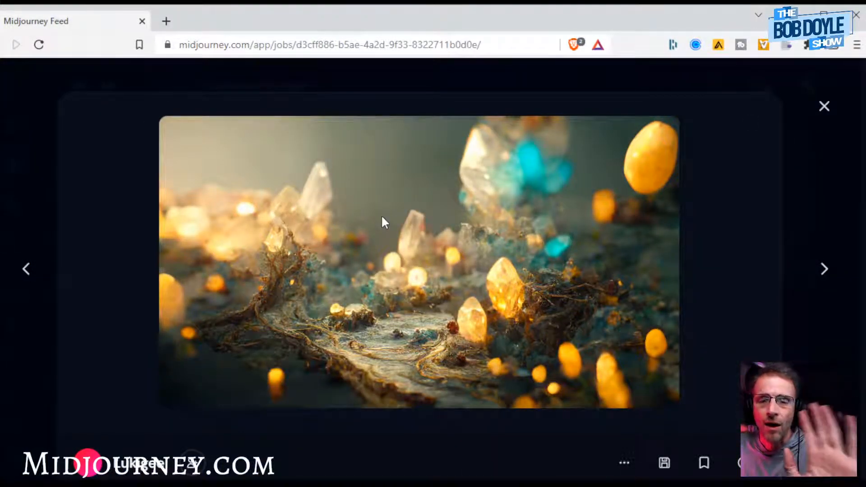
scroll(384, 221, "down", 3)
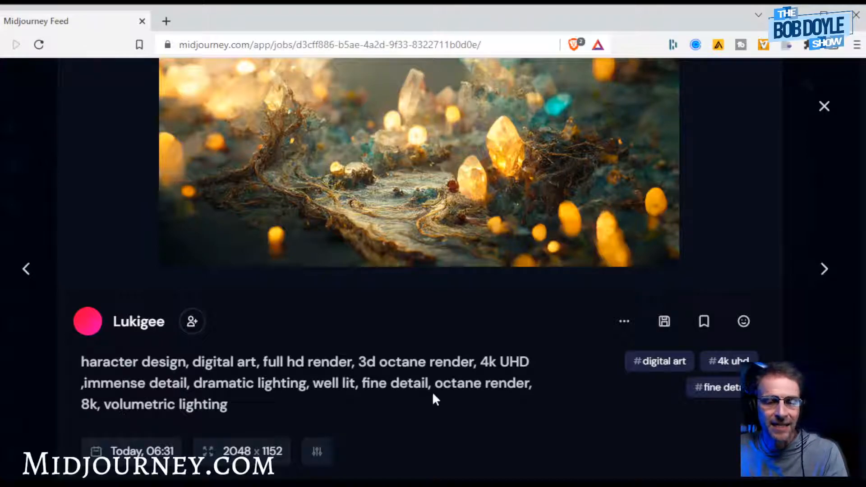
scroll(300, 369, "up", 3)
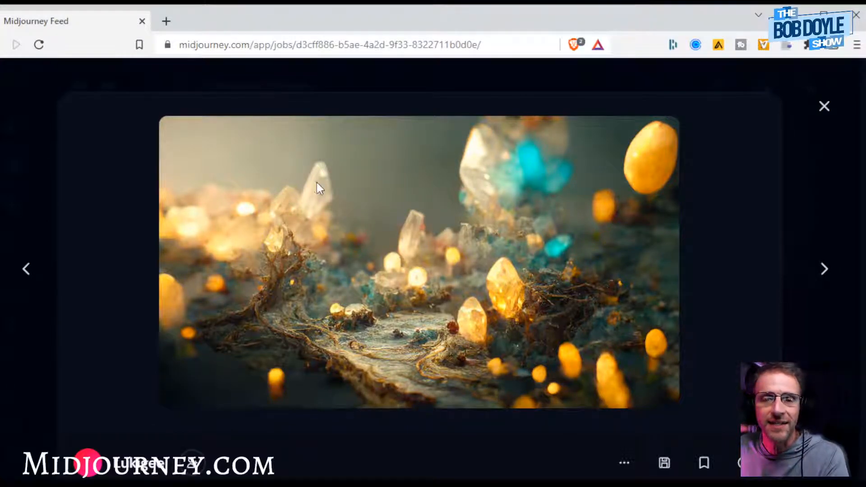
scroll(394, 230, "down", 5)
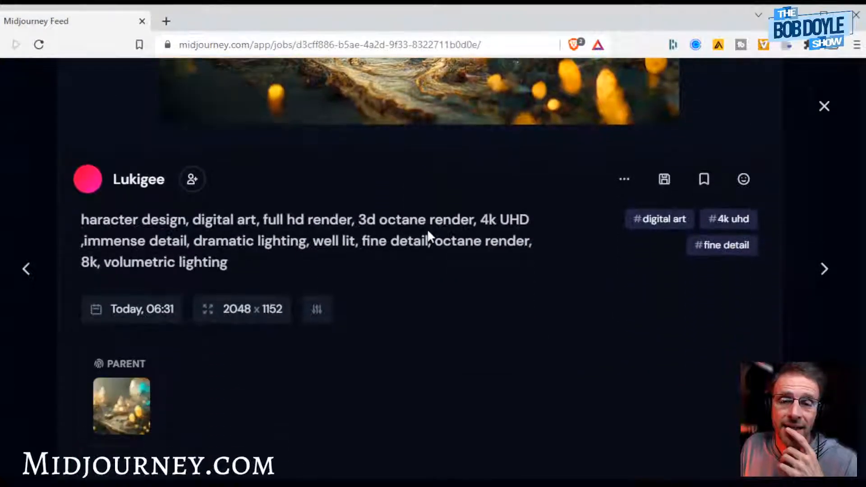
scroll(432, 237, "up", 5)
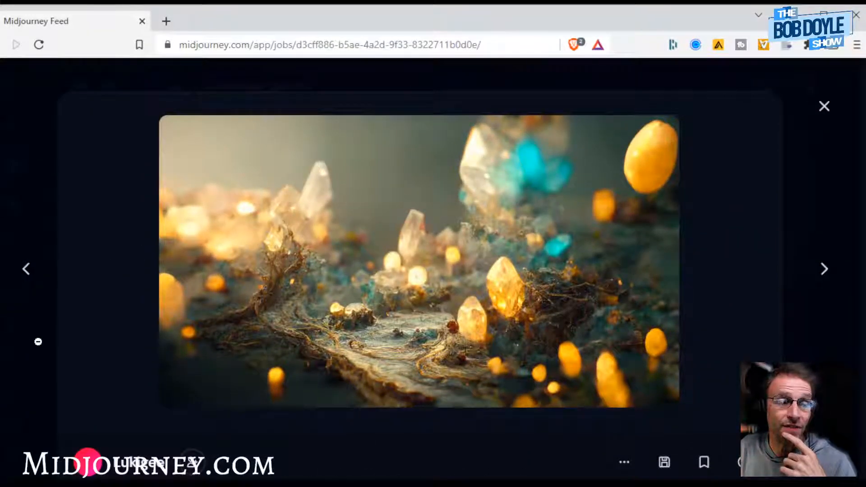
left_click(38, 357)
Find the house carved into a massive tree in the feed, open it and inspect its details enlarged.
scroll(399, 282, "down", 6)
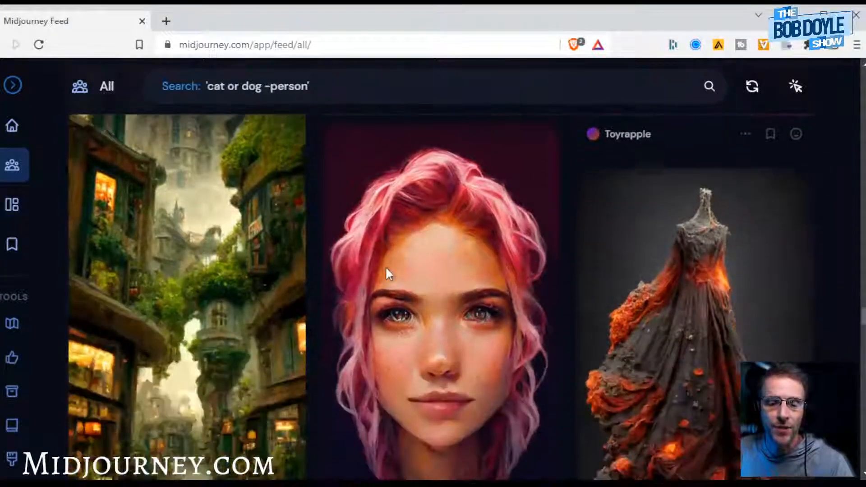
scroll(384, 246, "down", 8)
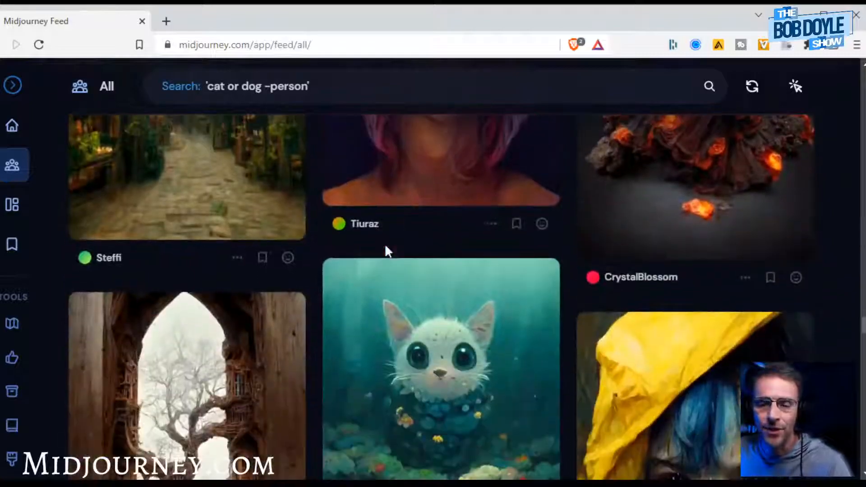
scroll(388, 255, "down", 3)
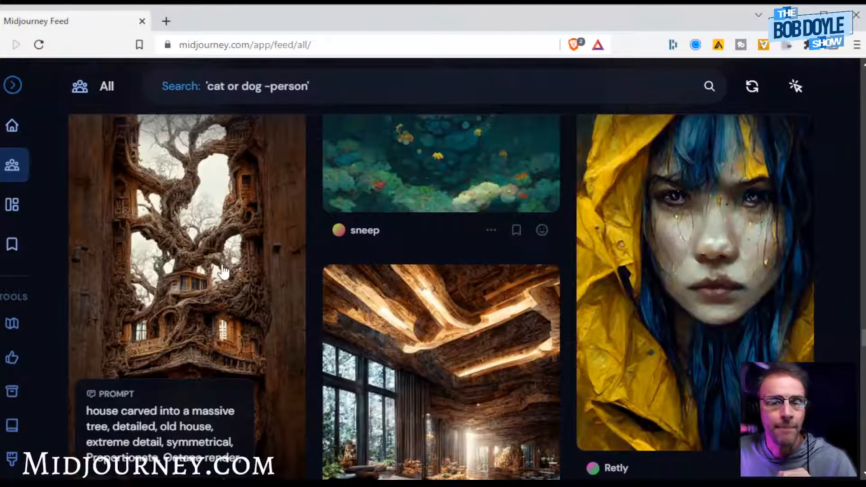
left_click(223, 261)
left_click(475, 243)
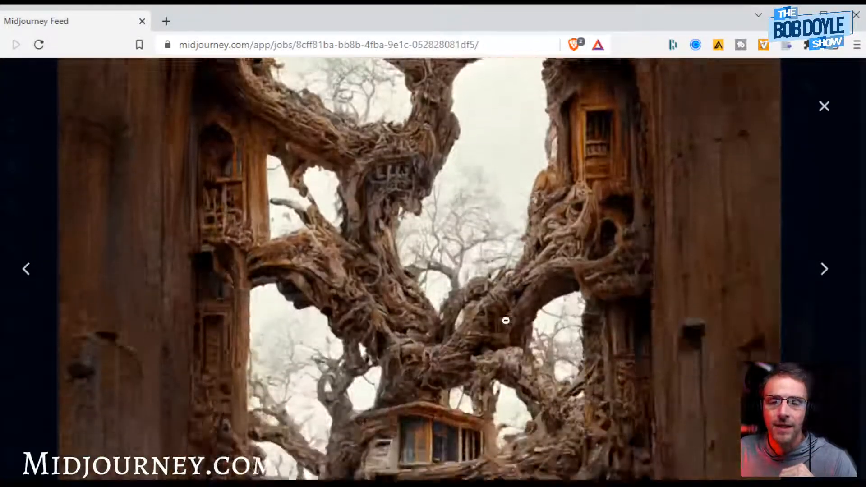
left_click(505, 321)
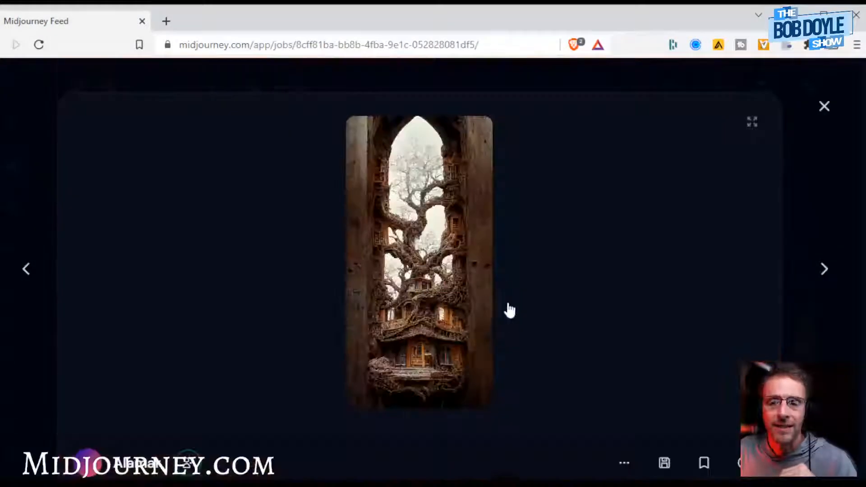
Read the full prompt of the house carved into a massive tree and compare it with the image.
scroll(509, 316, "down", 5)
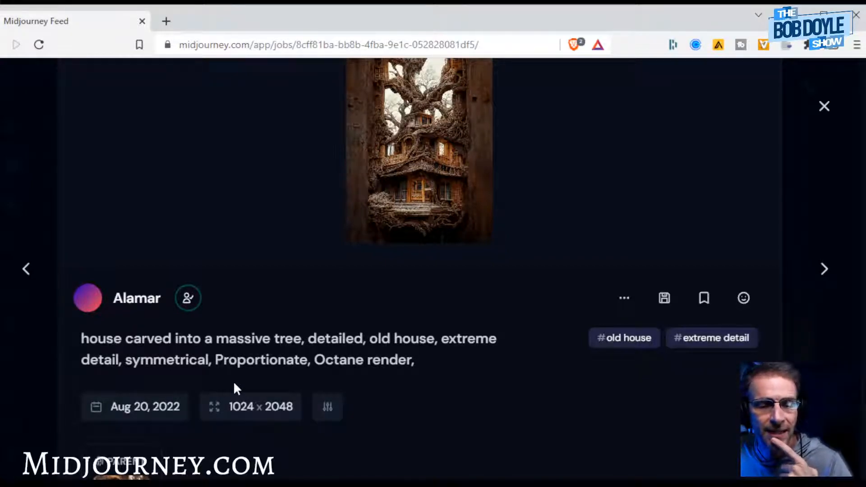
scroll(412, 362, "up", 4)
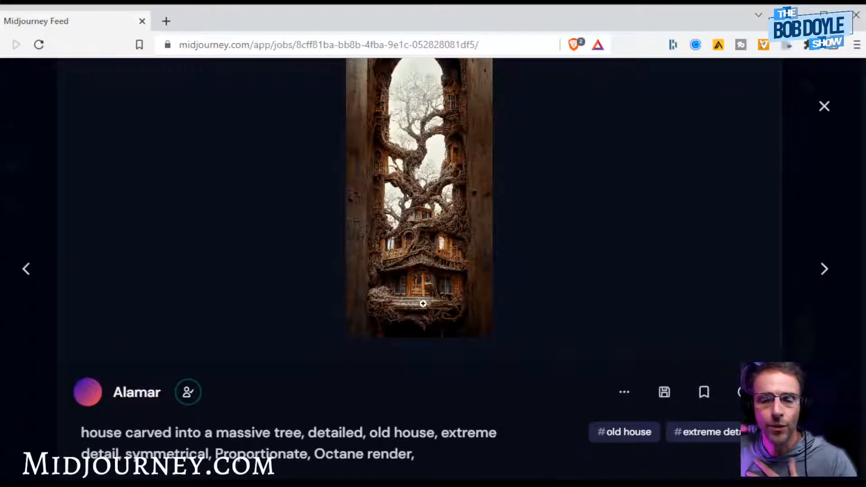
scroll(420, 325, "down", 1)
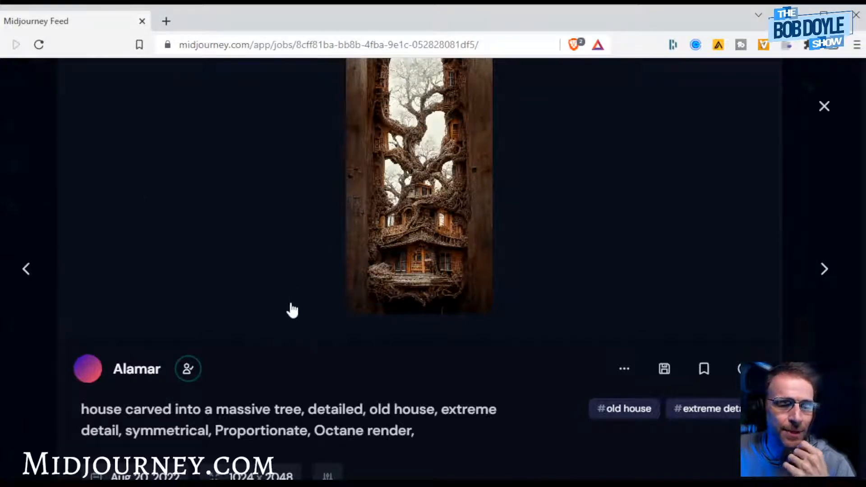
scroll(300, 319, "down", 3)
scroll(361, 325, "up", 1)
scroll(382, 364, "up", 3)
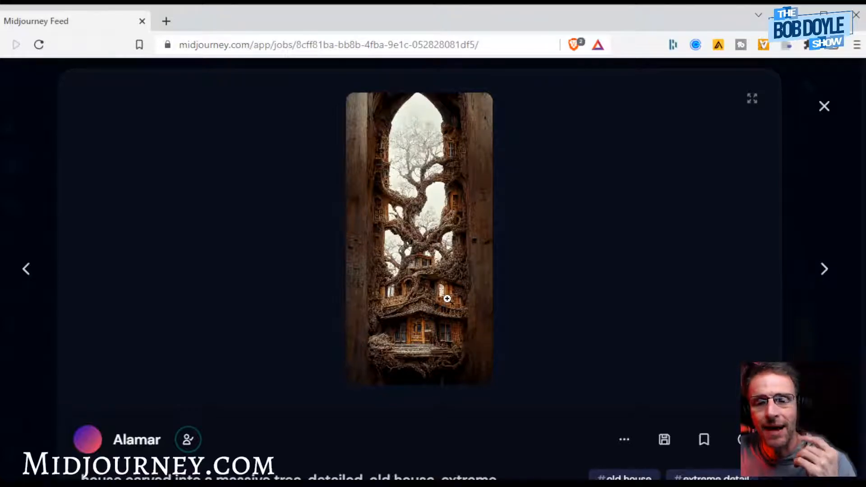
Enlarge the tree house image, inspect it down to the entrance, and return to the feed.
scroll(440, 270, "up", 1)
left_click(422, 257)
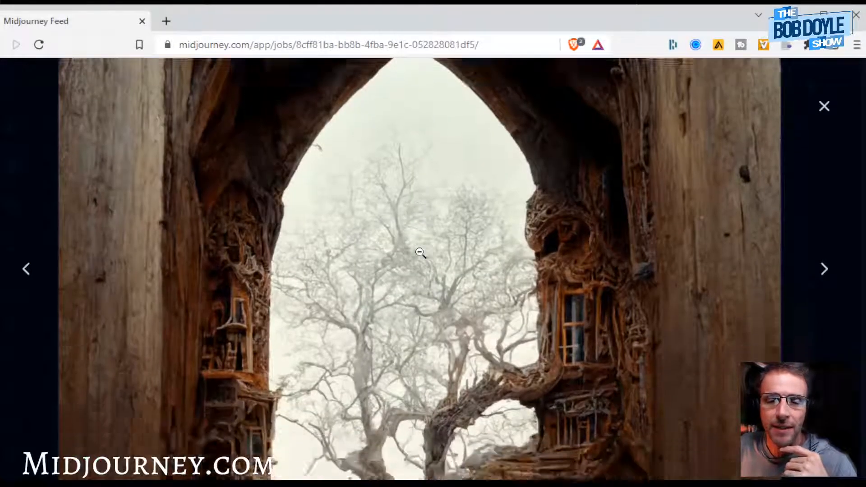
scroll(421, 253, "down", 10)
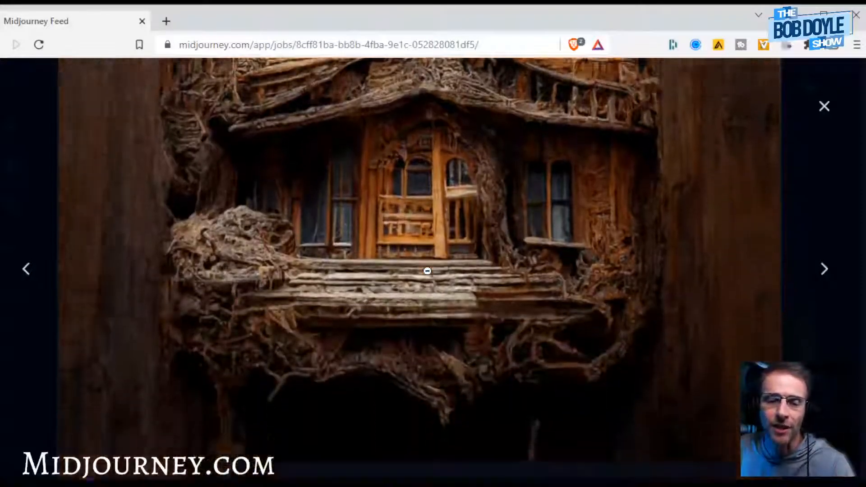
left_click(427, 271)
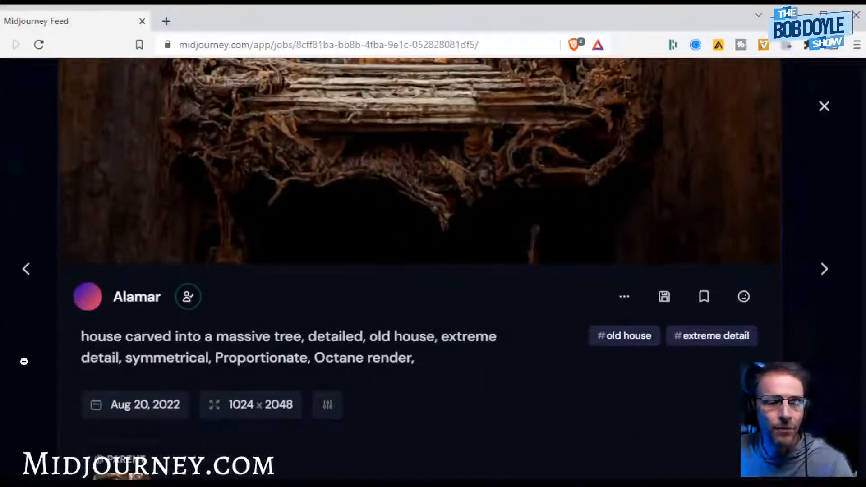
key("Escape")
Browse the feed and read the prompts of the lightning strike, fortune teller booth and old cyclope portrait images.
scroll(470, 301, "down", 5)
scroll(470, 307, "down", 9)
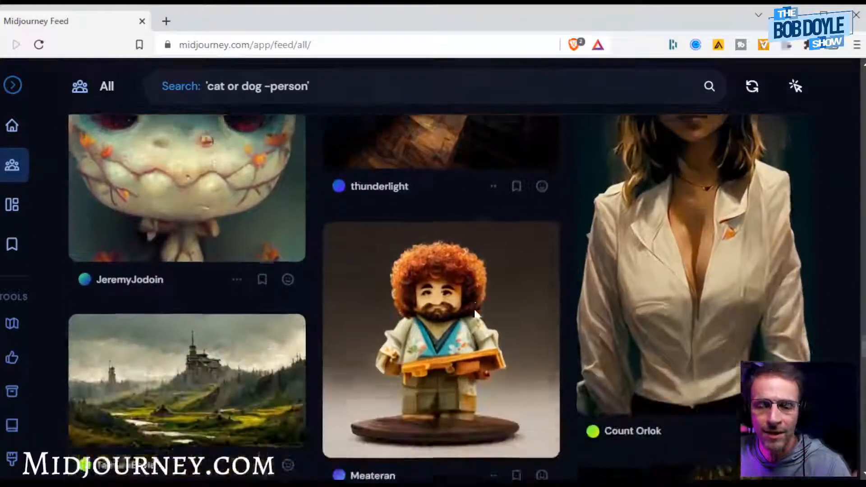
scroll(494, 316, "down", 4)
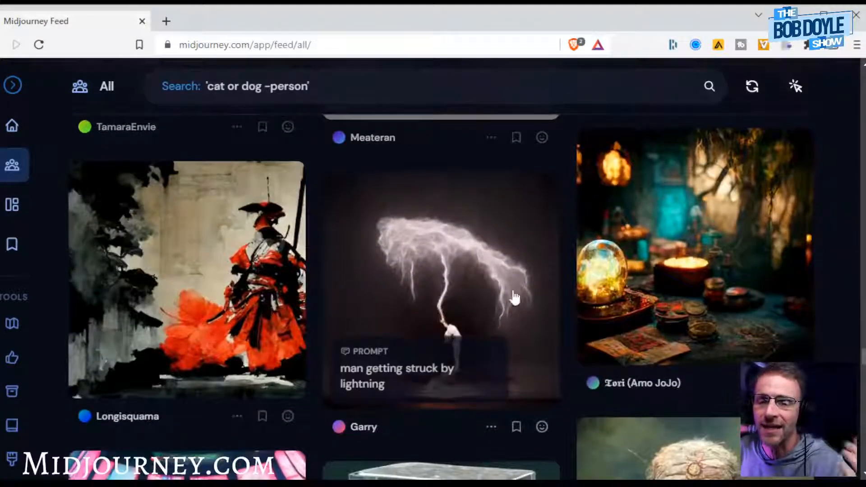
mouse_move(767, 231)
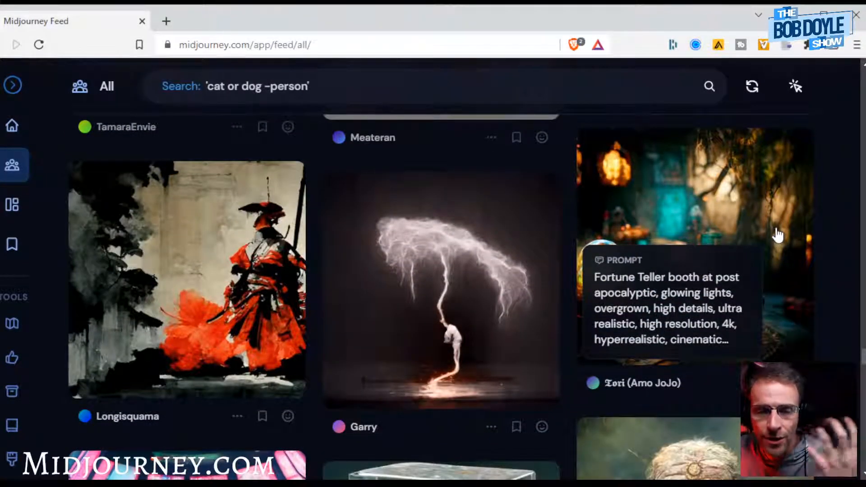
scroll(808, 288, "down", 1)
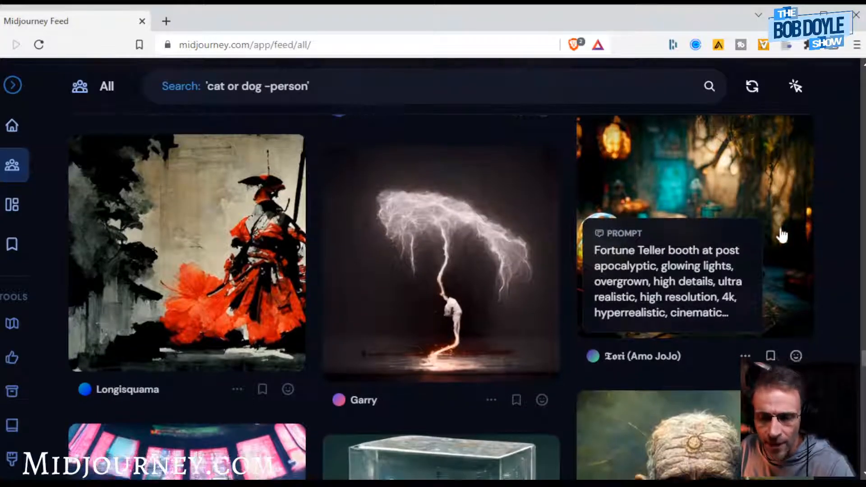
scroll(783, 234, "down", 6)
mouse_move(746, 286)
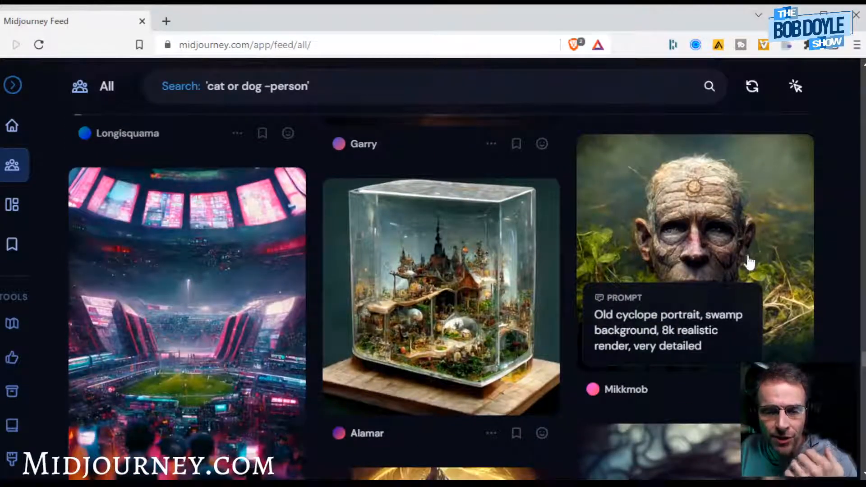
scroll(775, 194, "down", 1)
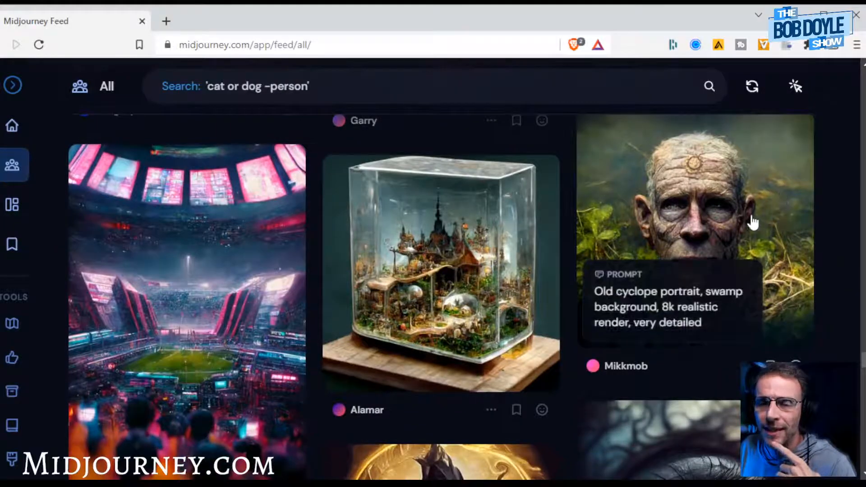
scroll(780, 227, "down", 1)
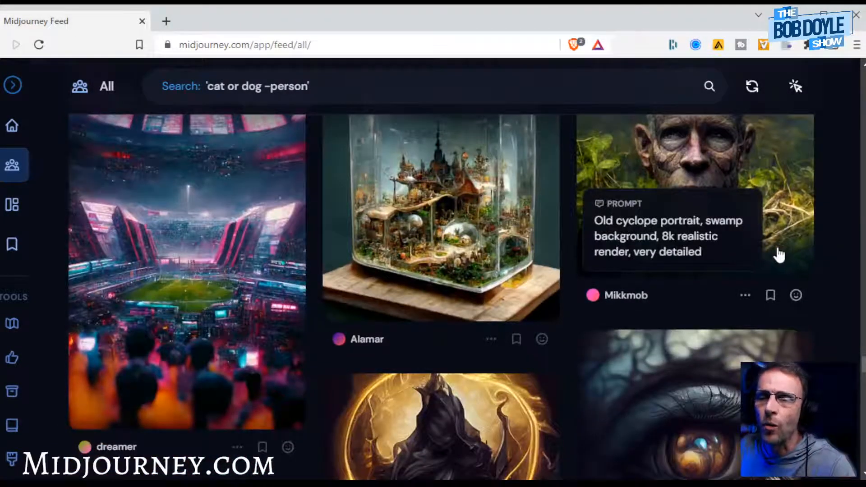
scroll(798, 239, "down", 3)
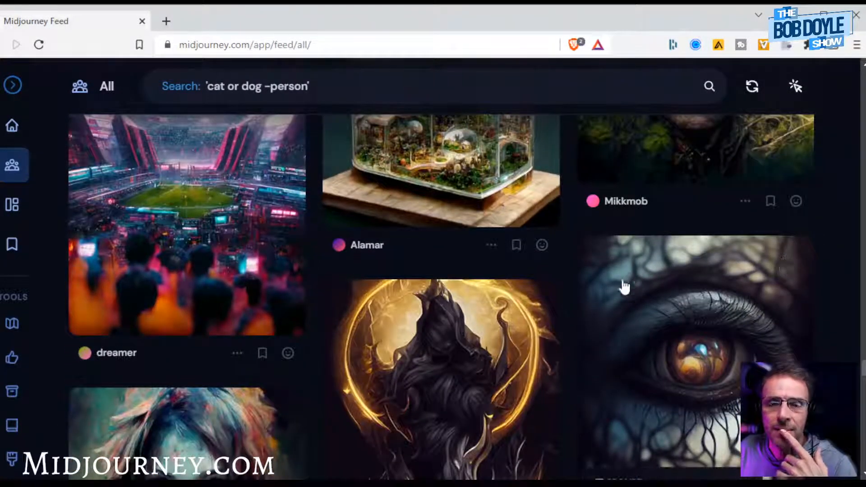
Go back to the fantasy village in a glass cube and read its prompt.
scroll(582, 325, "up", 3)
mouse_move(502, 270)
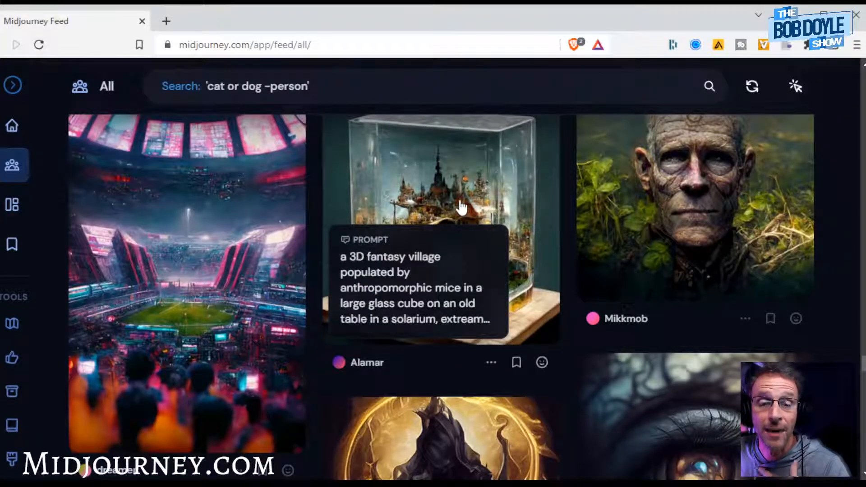
scroll(513, 176, "up", 1)
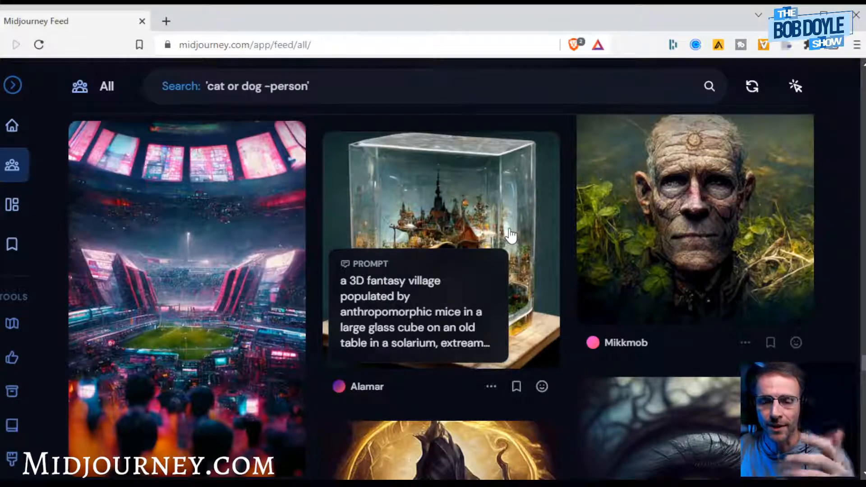
scroll(511, 226, "up", 2)
Browse further through the feed to find the green and gold baby dragon creature made of gems.
scroll(532, 237, "down", 6)
scroll(541, 260, "down", 15)
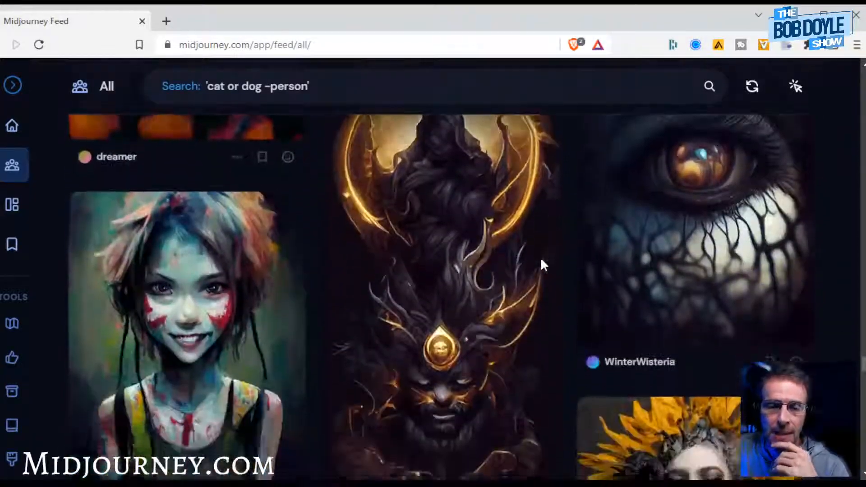
scroll(537, 268, "down", 12)
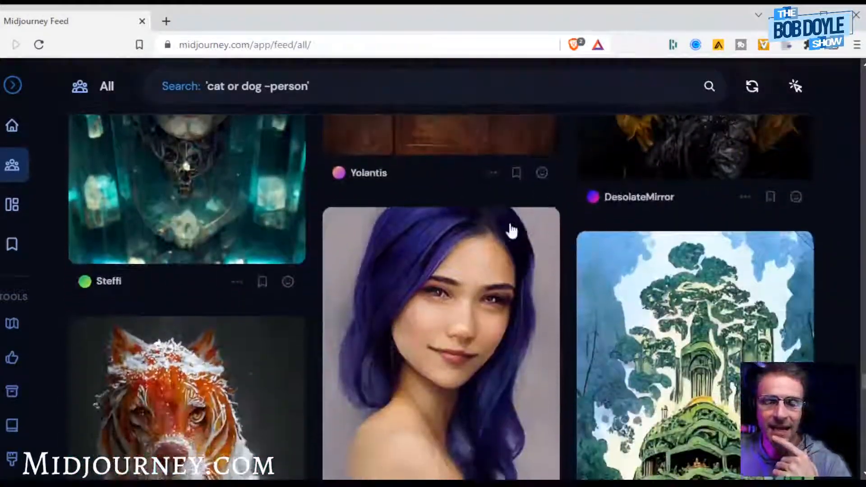
scroll(512, 246, "down", 6)
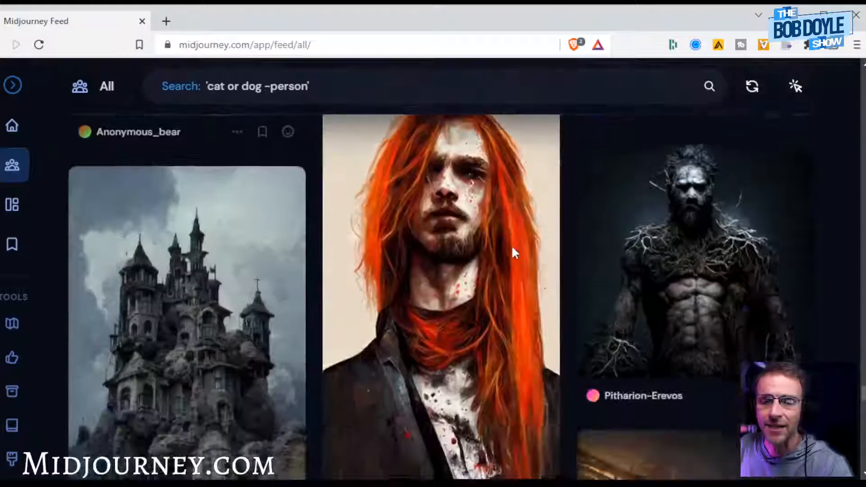
scroll(513, 244, "down", 2)
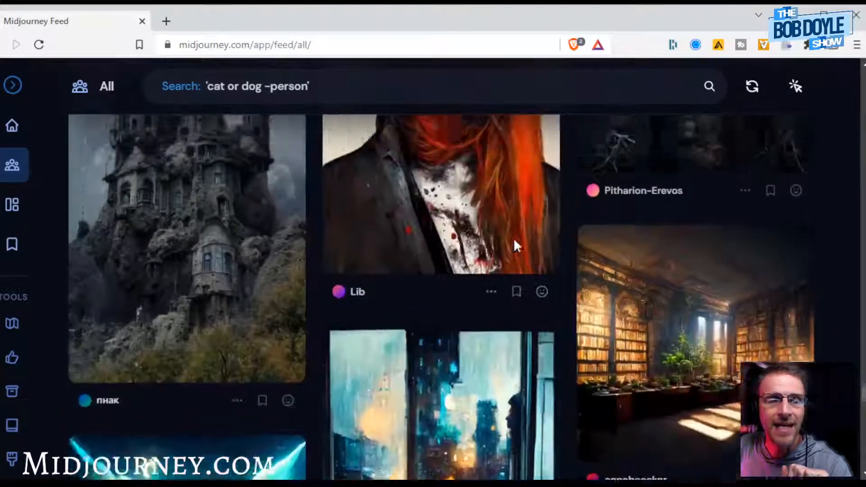
scroll(524, 248, "down", 6)
scroll(533, 257, "down", 12)
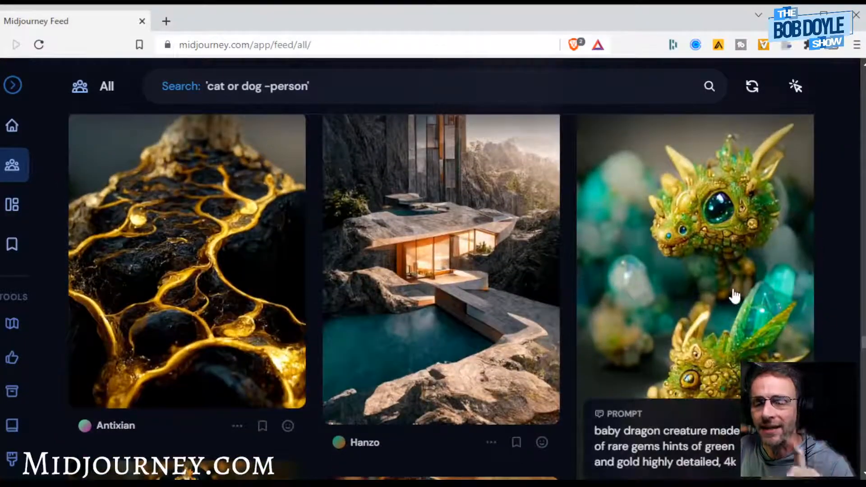
Examine the baby dragon image with its prompt, and copy that prompt from the image's options.
scroll(724, 273, "down", 1)
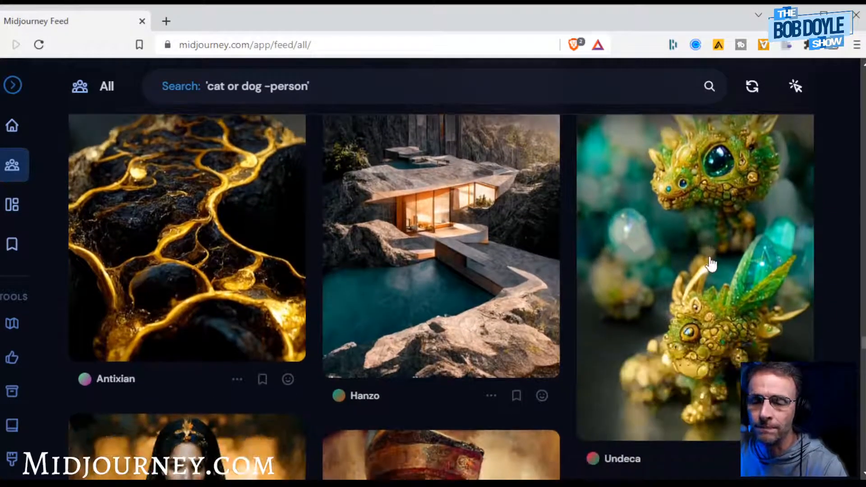
mouse_move(711, 265)
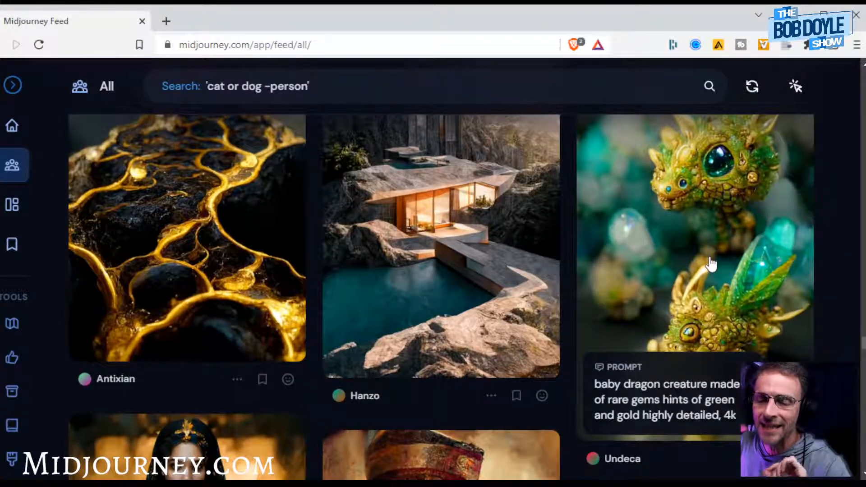
scroll(708, 256, "down", 2)
scroll(708, 256, "up", 1)
scroll(712, 262, "down", 3)
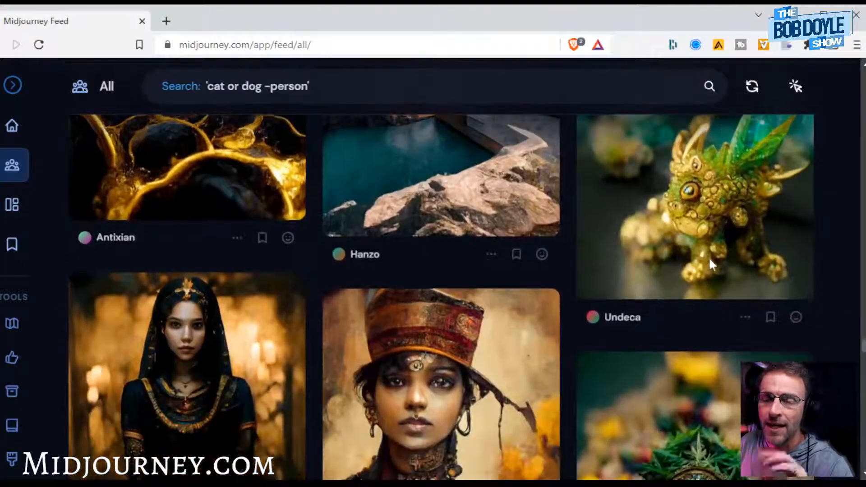
scroll(713, 263, "up", 3)
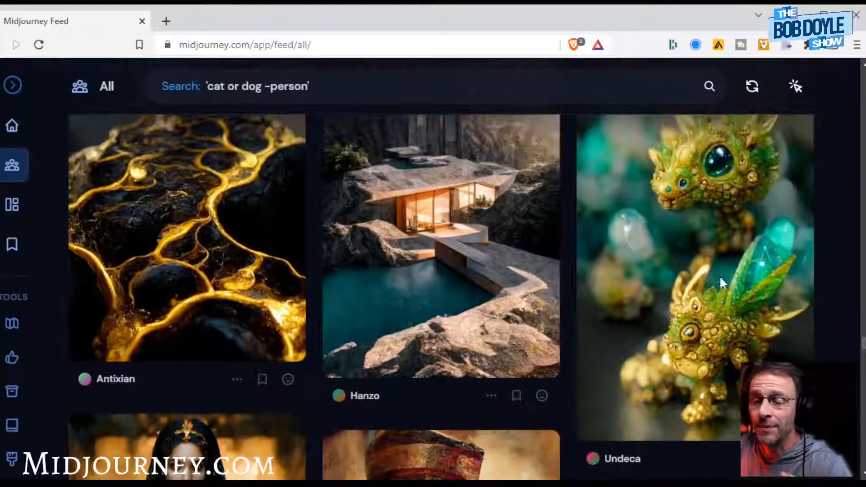
mouse_move(713, 357)
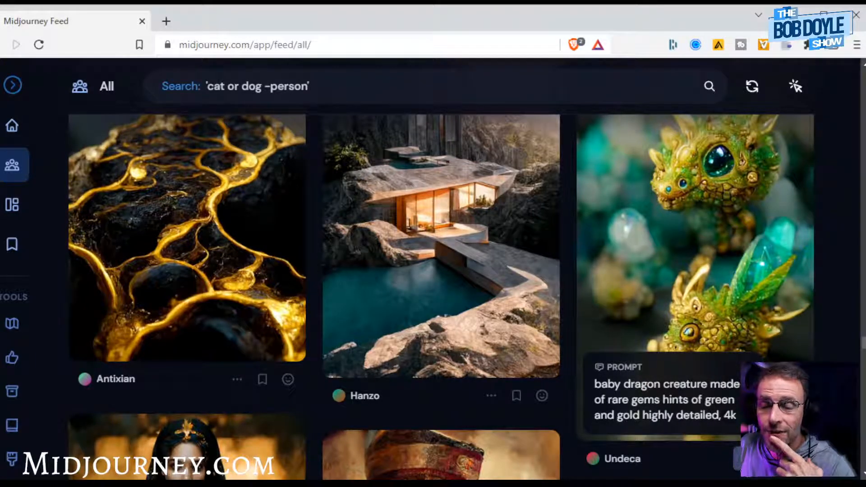
right_click(765, 379)
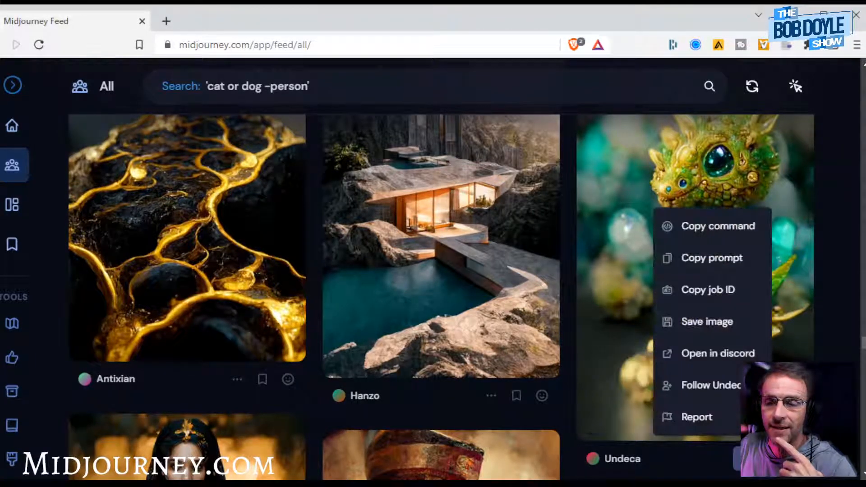
left_click(717, 264)
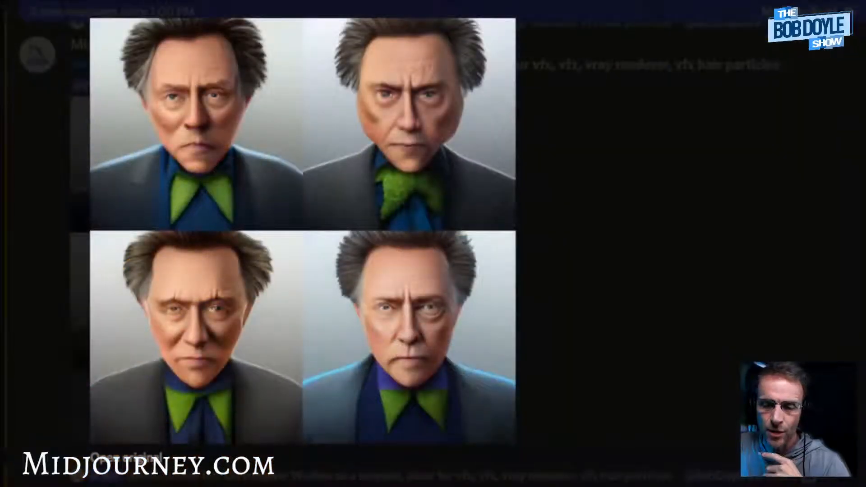
In Discord, close the enlarged image grid and review the Christopher Walken muppet grids with their upscale and variation options.
left_click(518, 403)
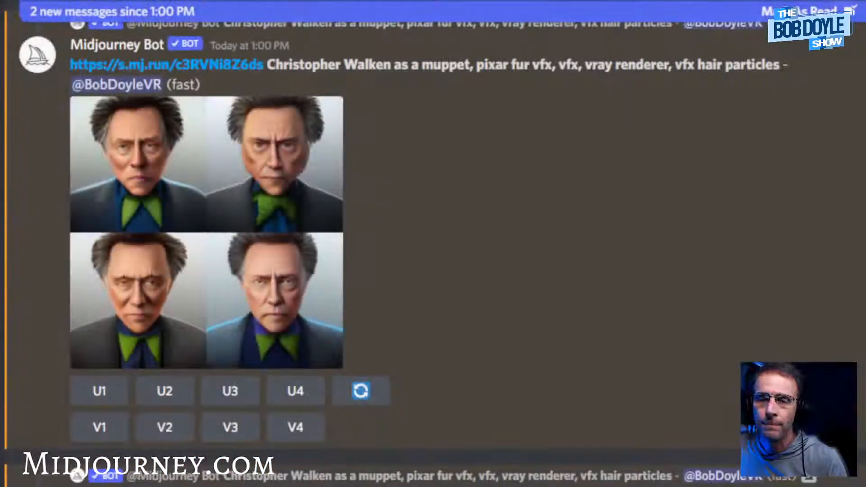
scroll(412, 195, "down", 4)
scroll(473, 162, "up", 8)
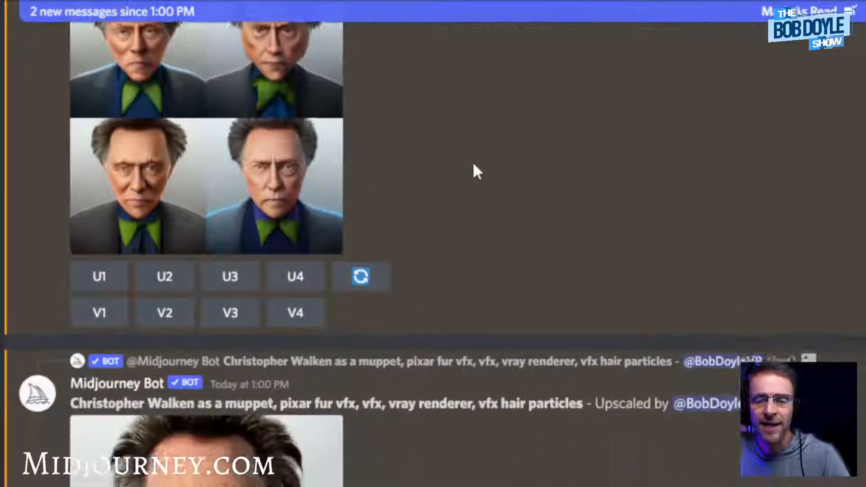
scroll(469, 150, "up", 3)
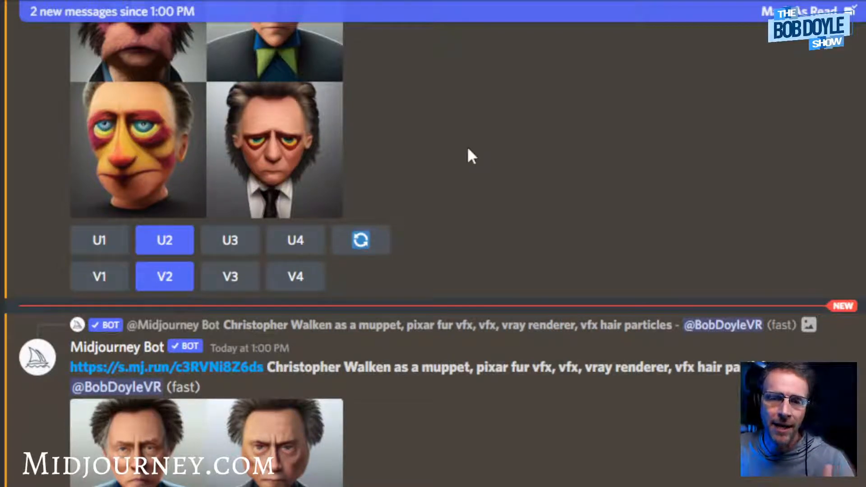
scroll(477, 150, "down", 2)
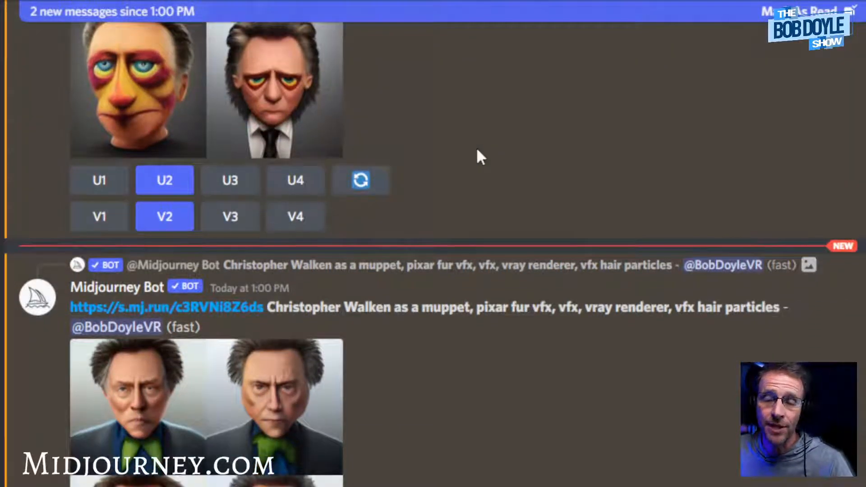
Start an /imagine command in the Midjourney Bot chat with the copied baby dragon prompt, and highlight "baby dragon creature" in it.
scroll(479, 152, "down", 5)
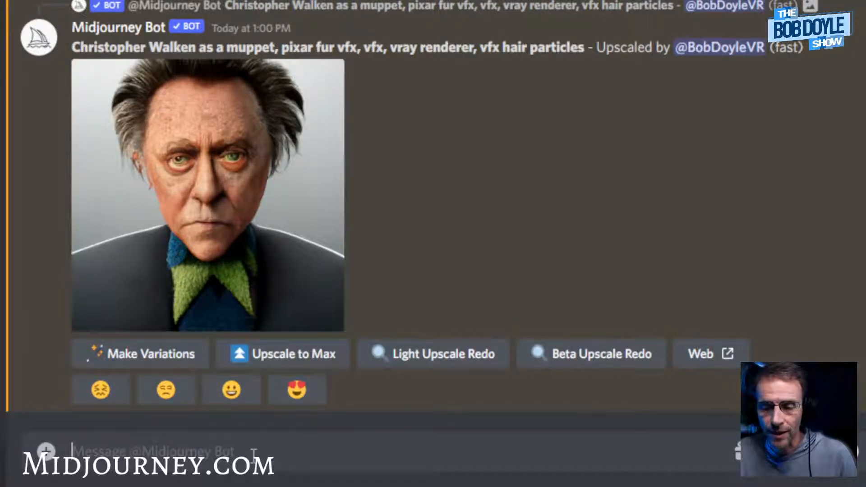
type("/imag")
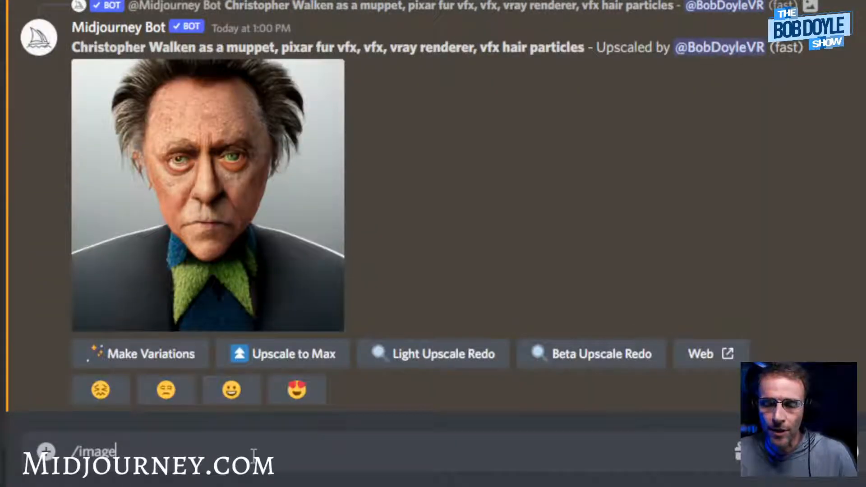
key("Tab")
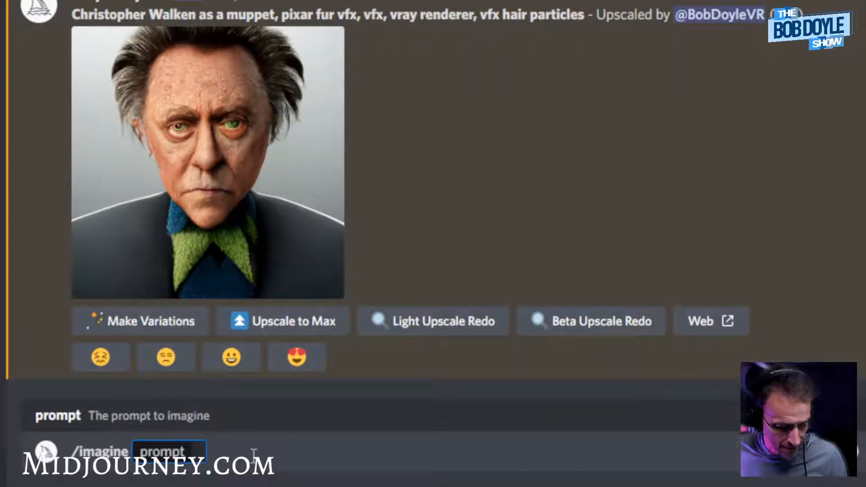
key("ctrl+v")
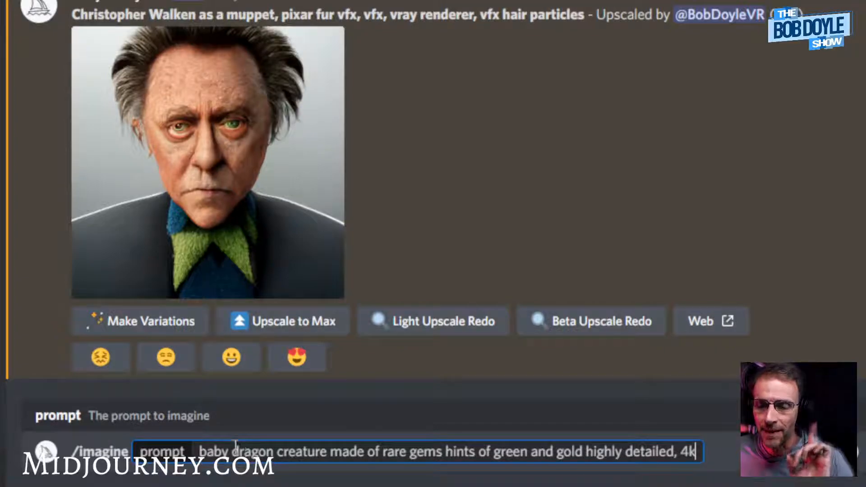
left_click_drag(201, 449, 325, 453)
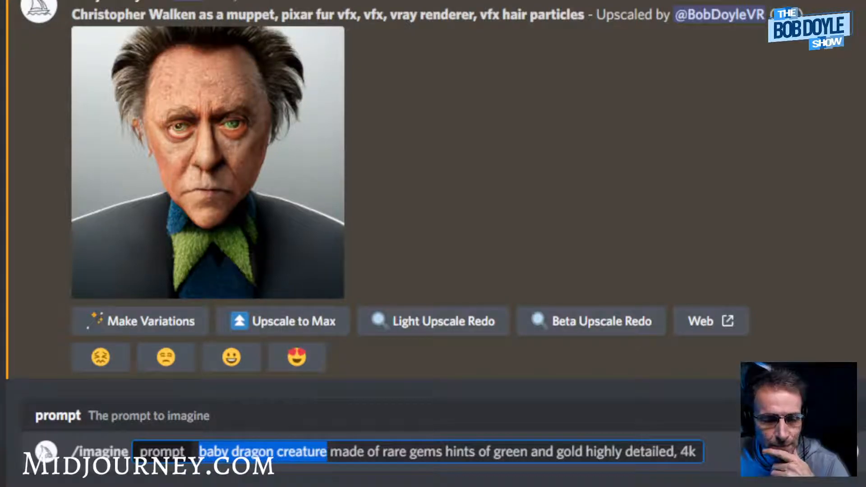
key("alt+Tab")
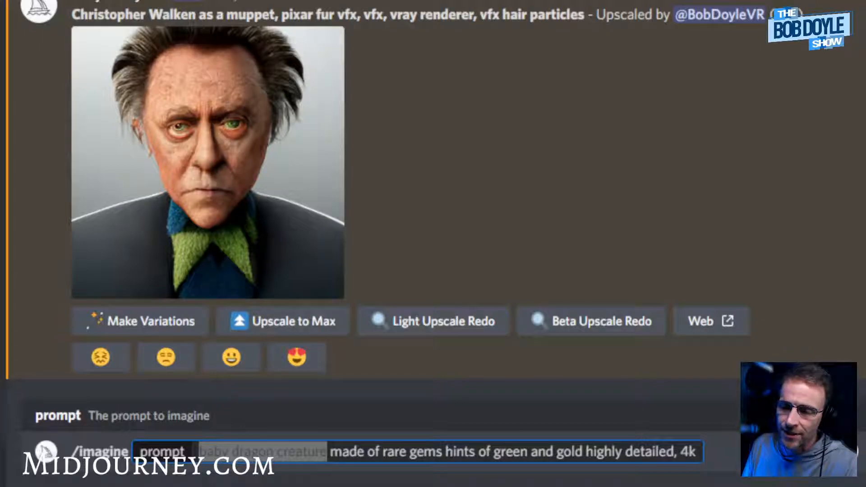
Change the prompt's colours by replacing "green" with "blue" and "gold" with "purple".
double_click(510, 452)
type("blue")
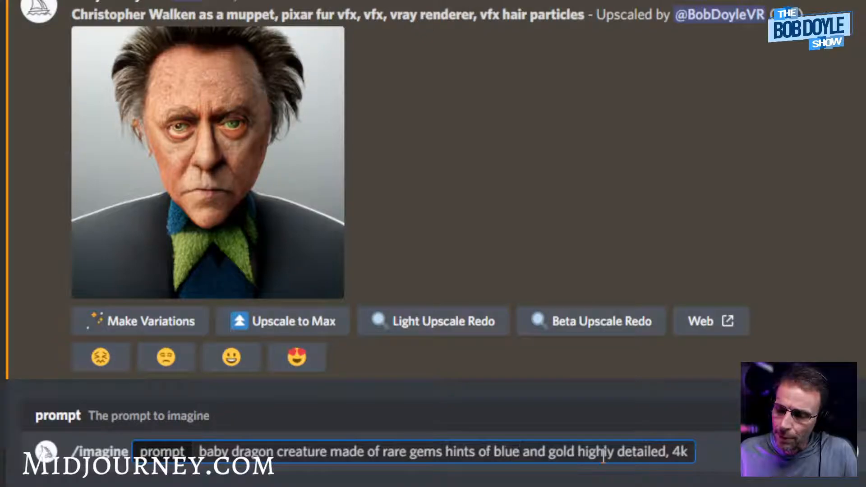
double_click(559, 451)
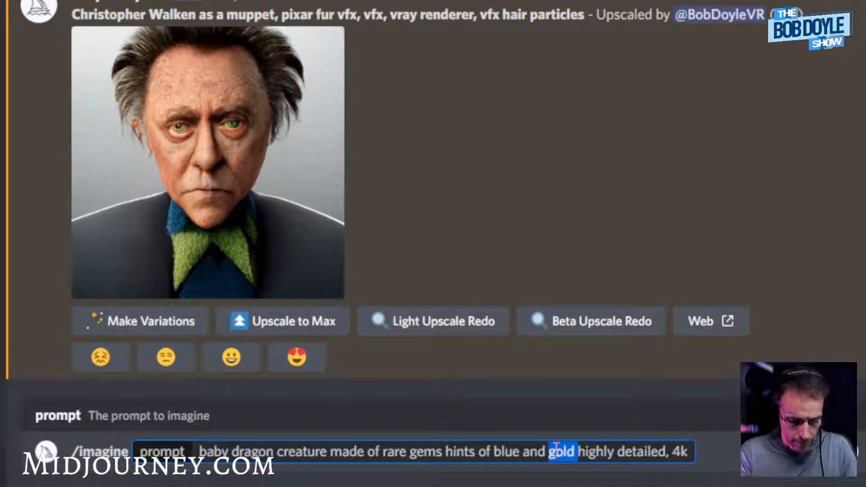
type("purple")
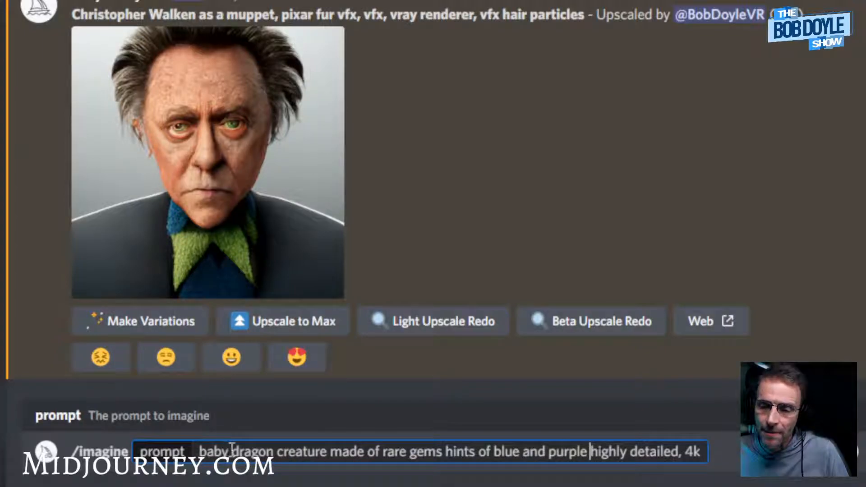
Replace "dragon" with "griffin" in the prompt and submit it to generate the image grid.
left_click_drag(231, 452, 273, 454)
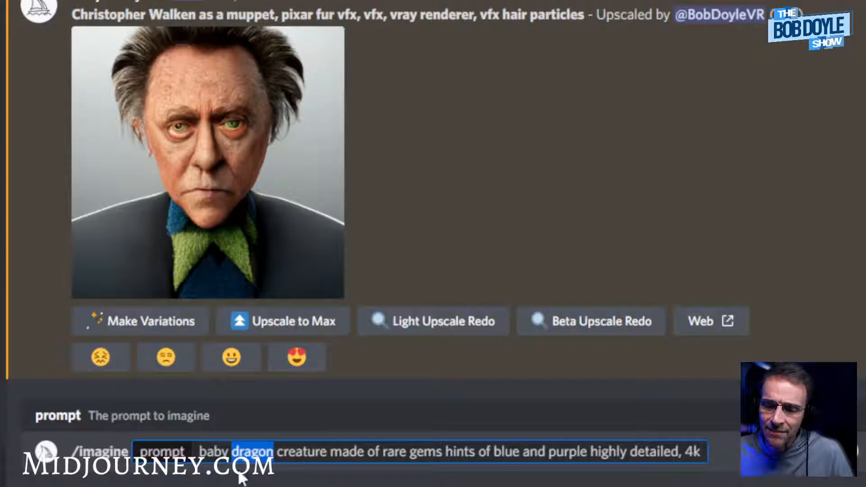
type("creat")
key("BackSpace")
key("BackSpace")
key("BackSpace")
key("BackSpace")
key("BackSpace")
type("griffin")
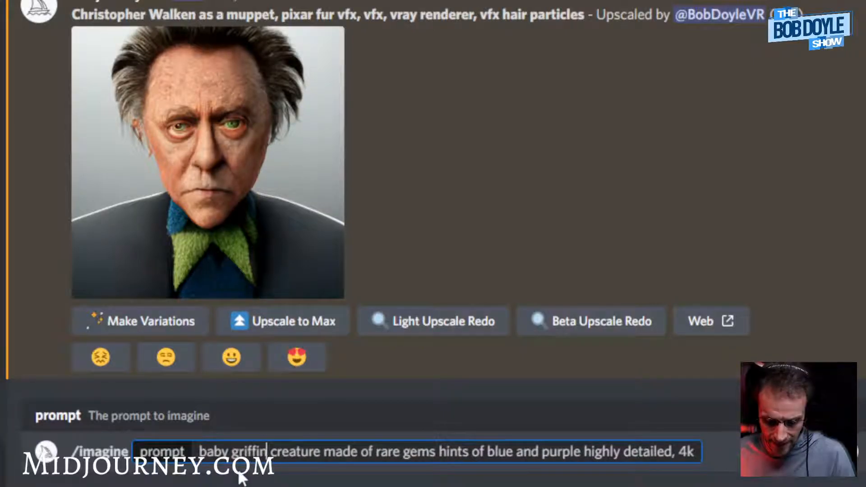
key("Return")
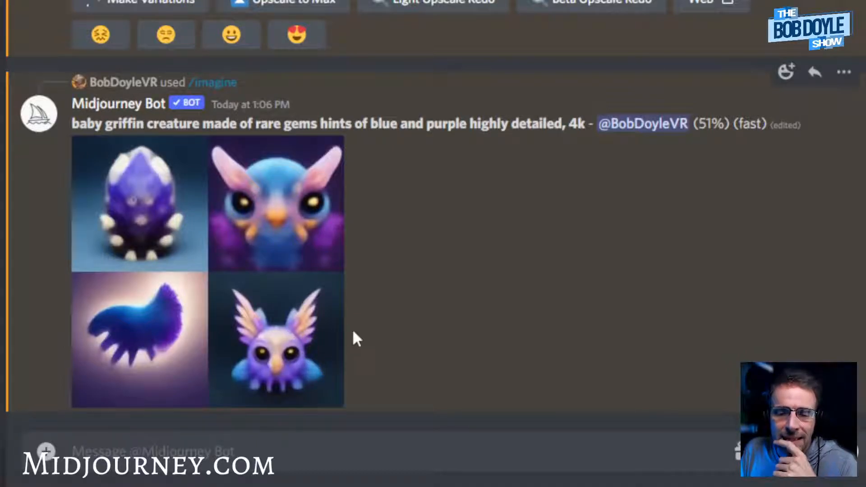
View the baby griffin grid enlarged during rendering and again once finished, closing the enlarged view each time.
left_click(277, 304)
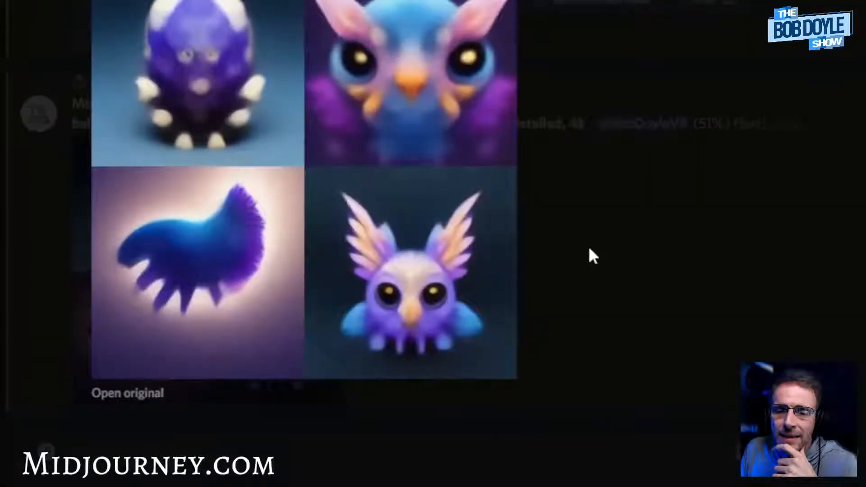
left_click(589, 249)
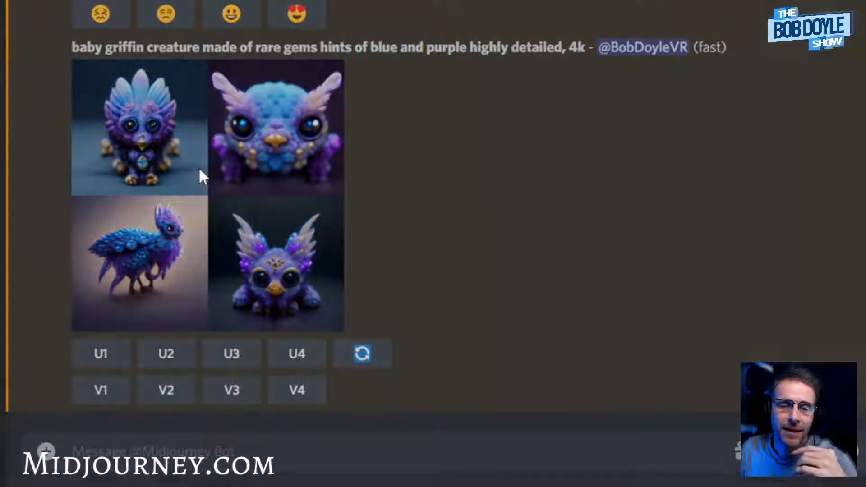
left_click(200, 169)
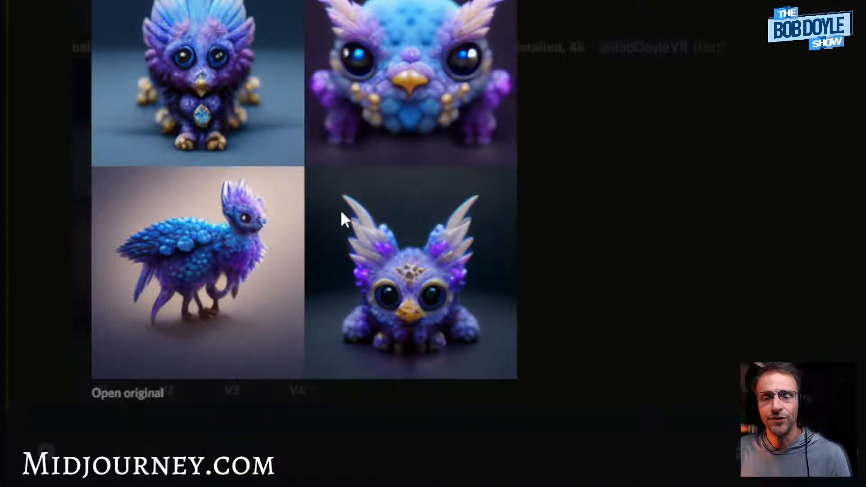
left_click(362, 421)
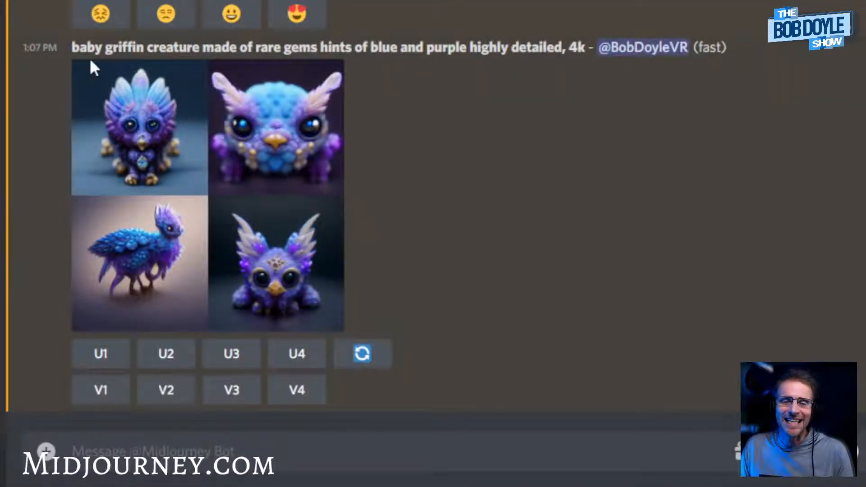
Copy the baby griffin prompt above the finished grid and paste it into the message field.
left_click_drag(72, 48, 588, 50)
key("ctrl+c")
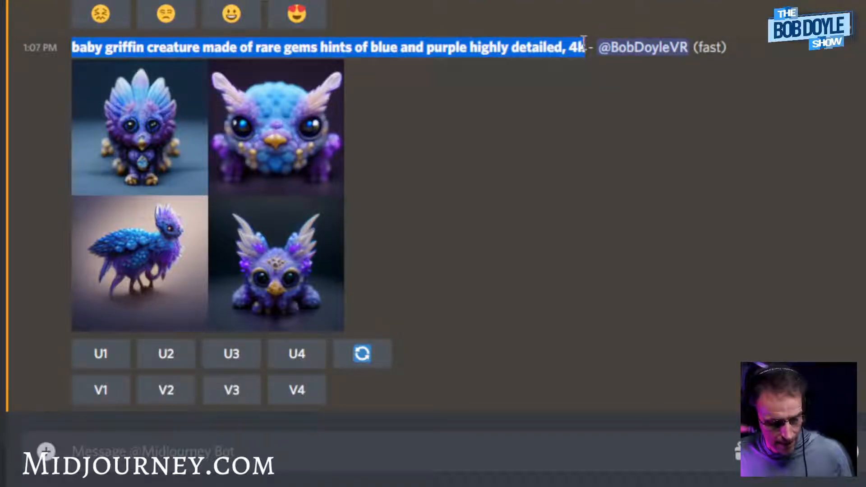
left_click(190, 451)
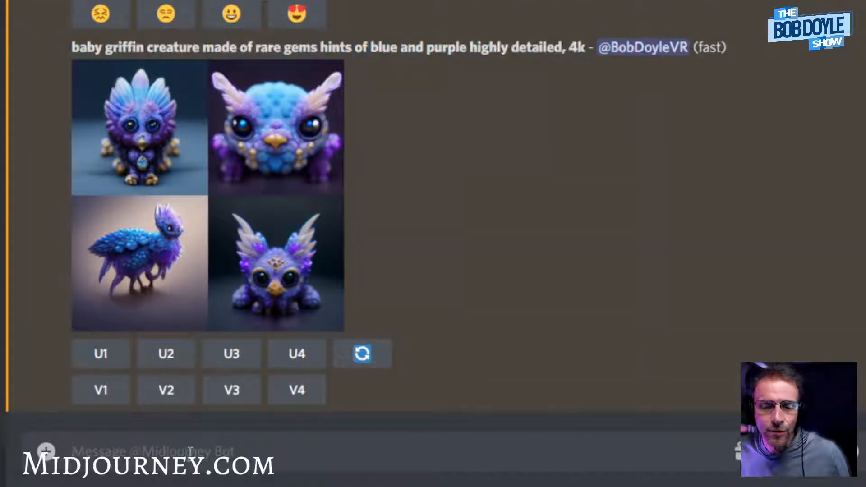
key("ctrl+v")
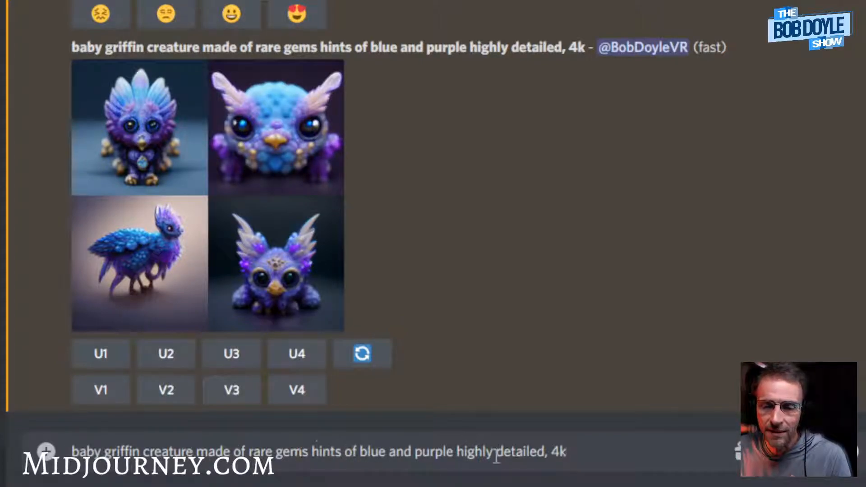
Insert "view from the side," before "4k" in the pasted griffin prompt and send it as a message.
left_click(551, 452)
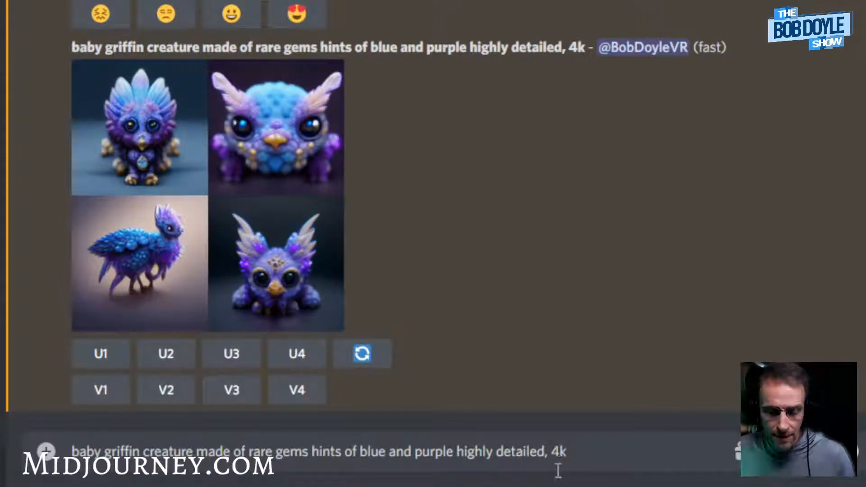
type("view ro")
key("BackSpace")
key("BackSpace")
type("from the side")
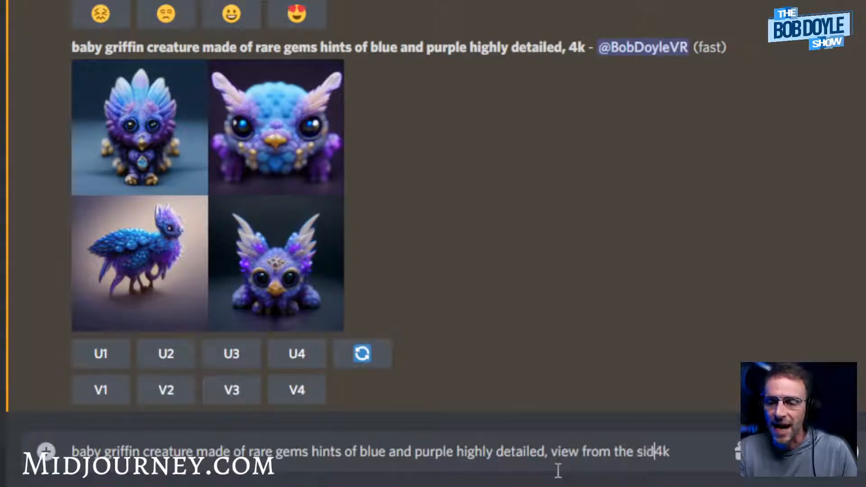
type(",")
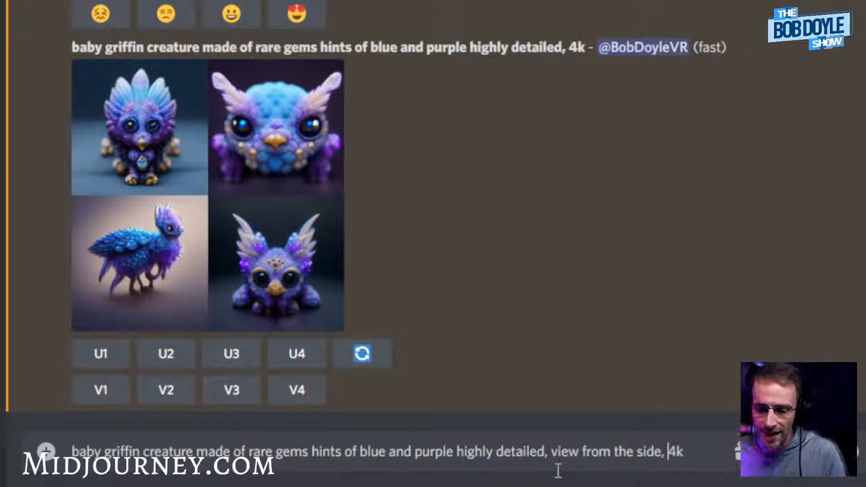
key("Return")
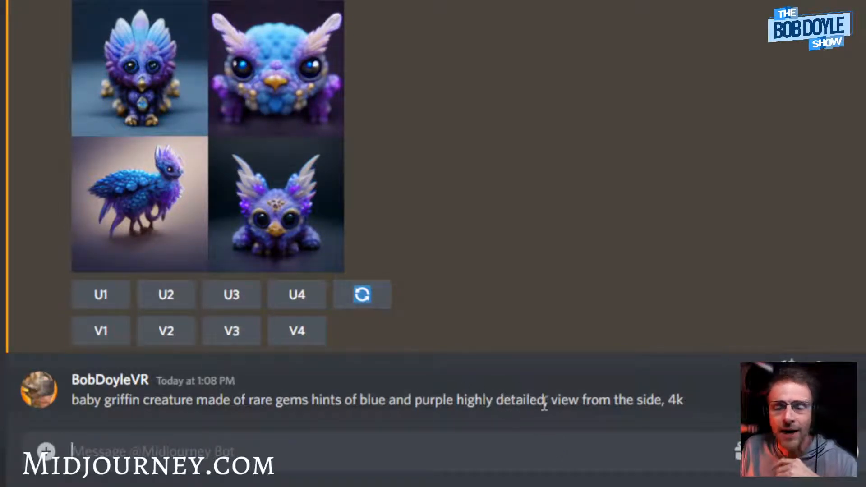
Copy the sent side-view griffin text and submit it as the prompt of a new /imagine command.
left_click_drag(684, 400, 69, 397)
key("ctrl+c")
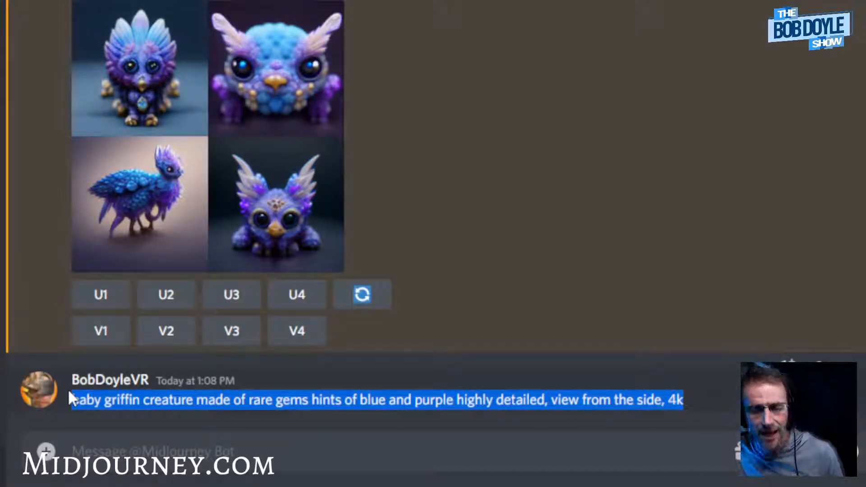
left_click(161, 452)
type("/imagine")
key("BackSpace")
key("BackSpace")
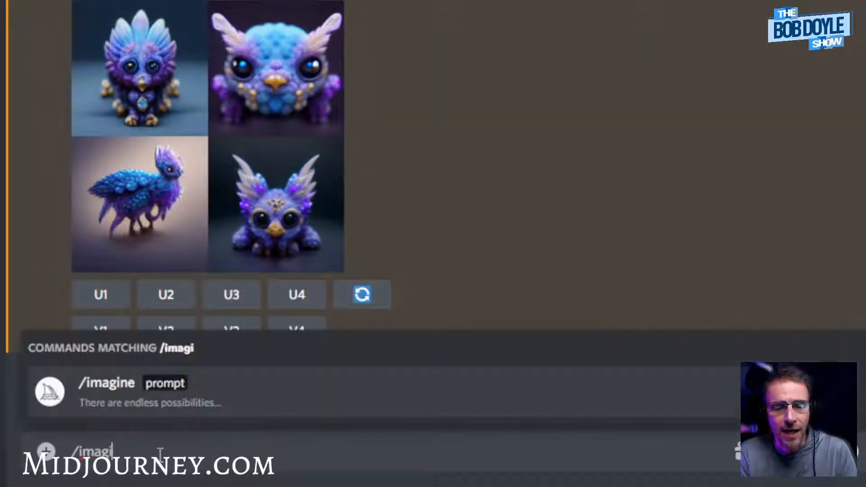
key("Tab")
key("ctrl+v")
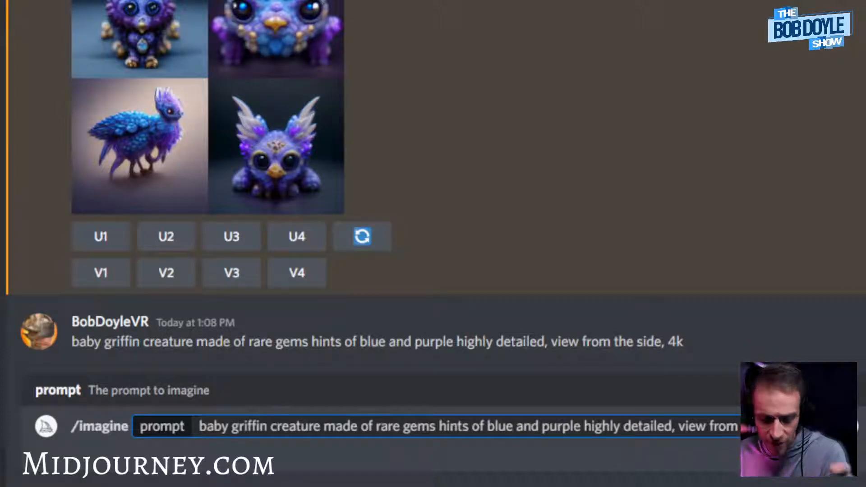
key("Return")
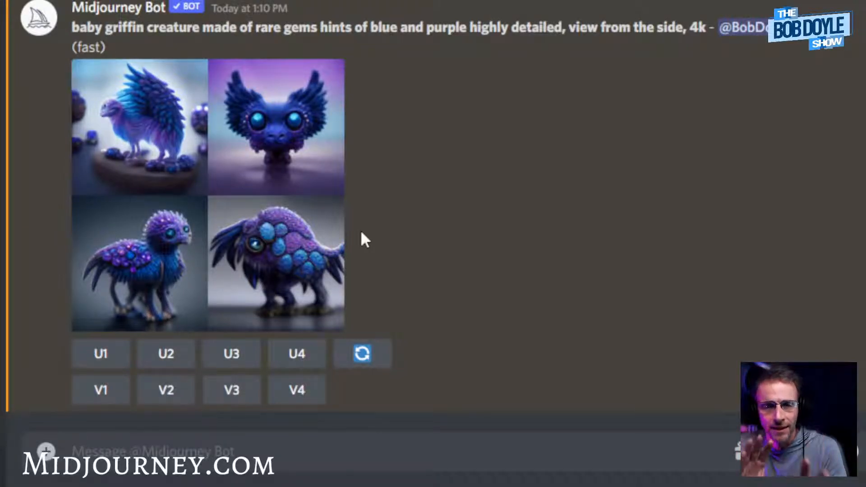
Inspect the side-view griffin grid enlarged, close it, and upscale its first and third images.
left_click(153, 112)
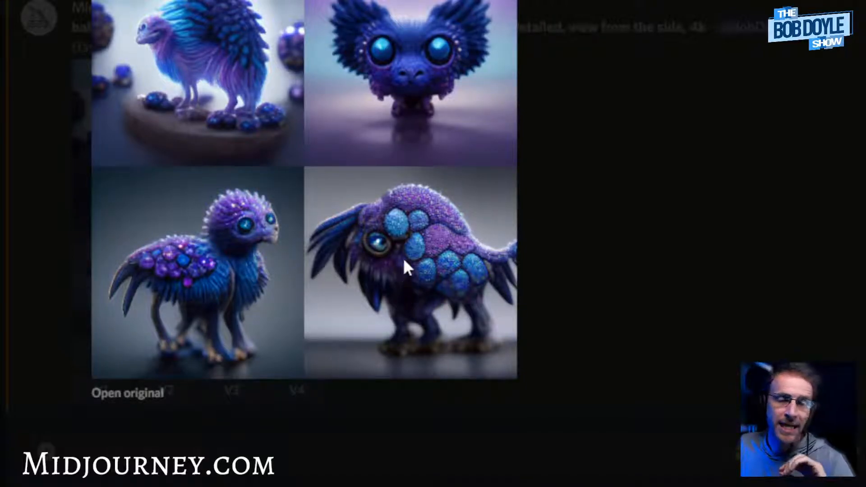
left_click(579, 299)
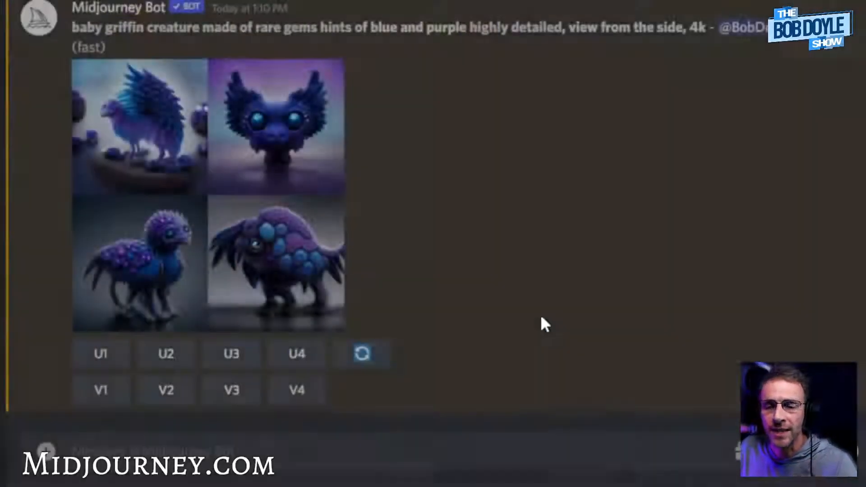
left_click(108, 362)
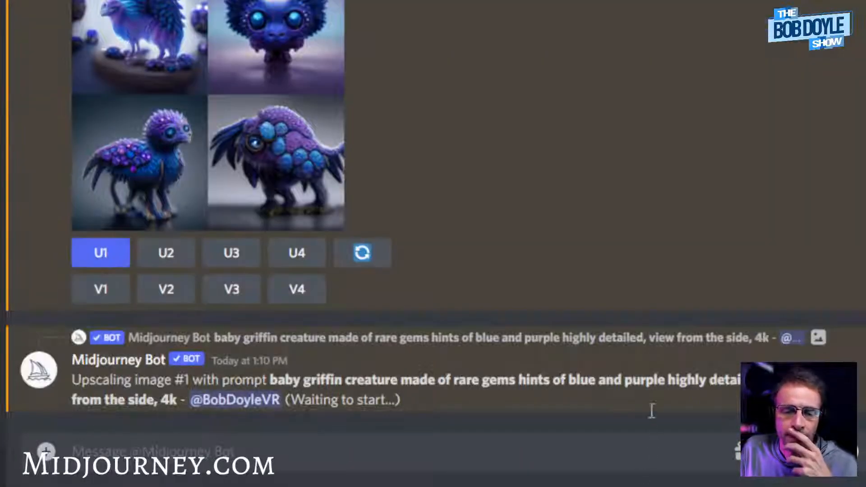
left_click(239, 261)
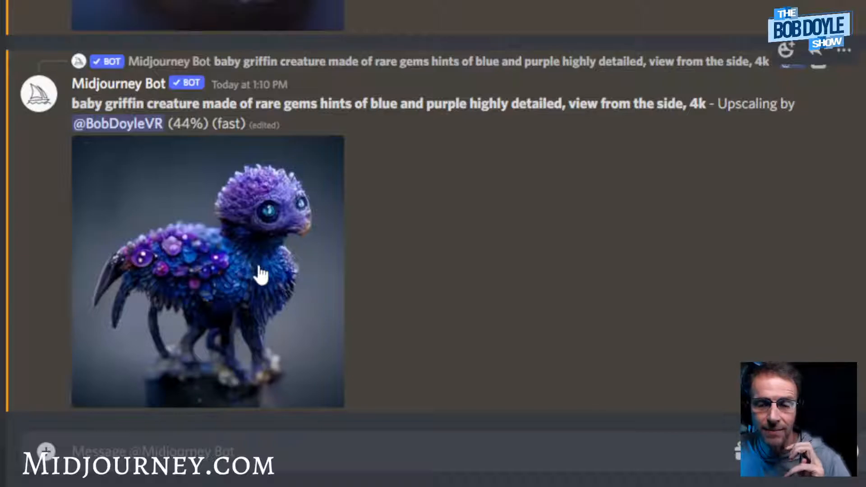
Compare the two side-view griffin upscales while they render.
scroll(258, 273, "up", 4)
scroll(263, 277, "up", 2)
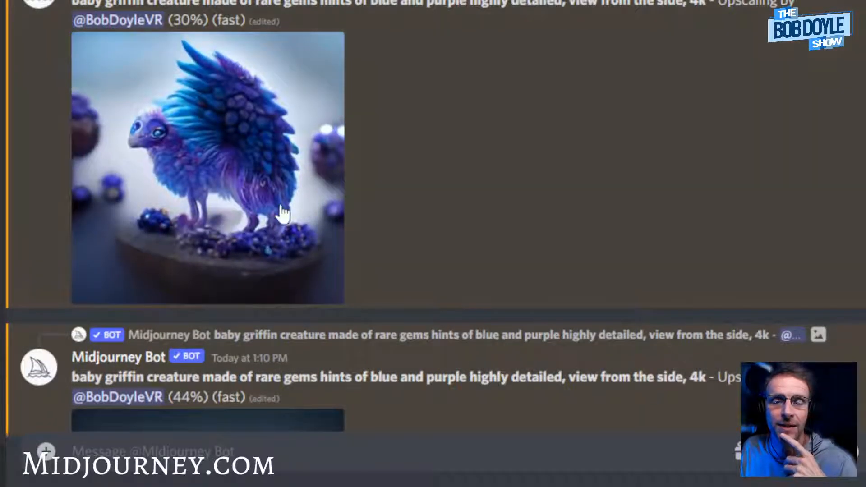
scroll(275, 174, "down", 1)
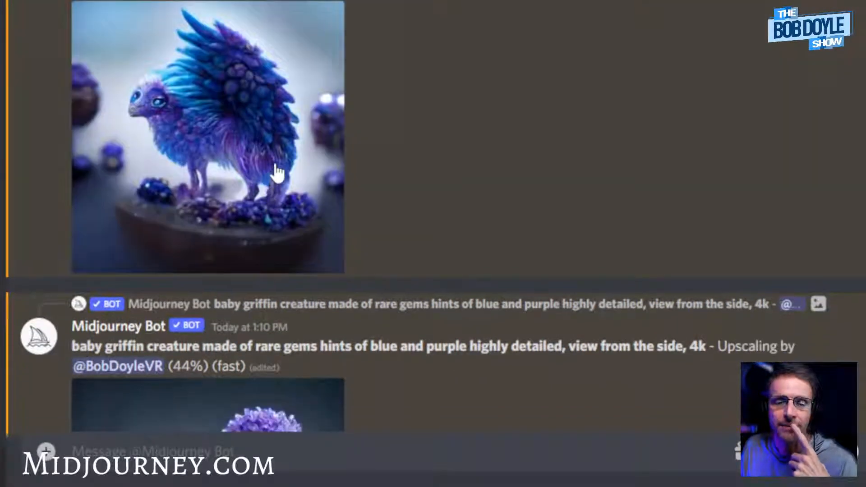
scroll(252, 117, "down", 2)
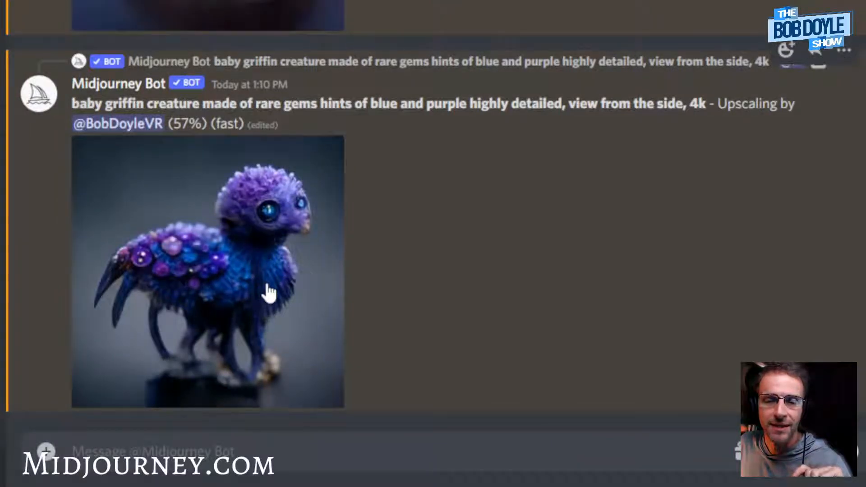
scroll(264, 272, "up", 4)
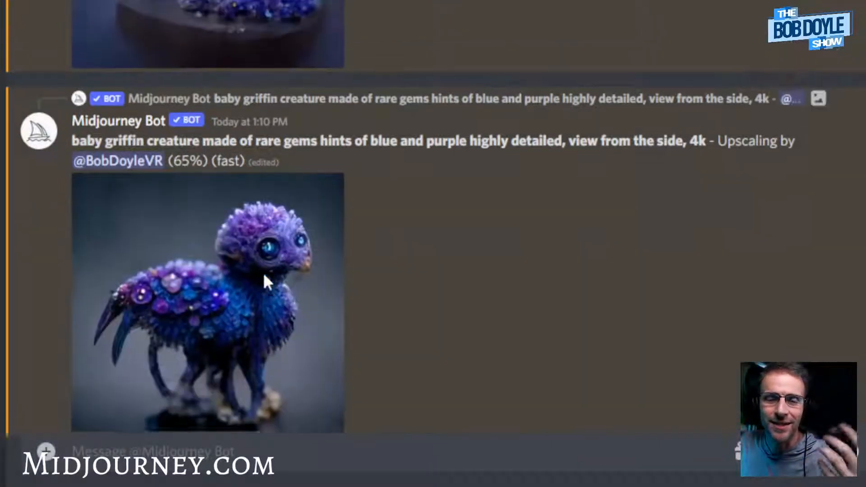
Examine the winged and wingless side-view griffins against each other as both upscales keep rendering.
scroll(254, 191, "up", 1)
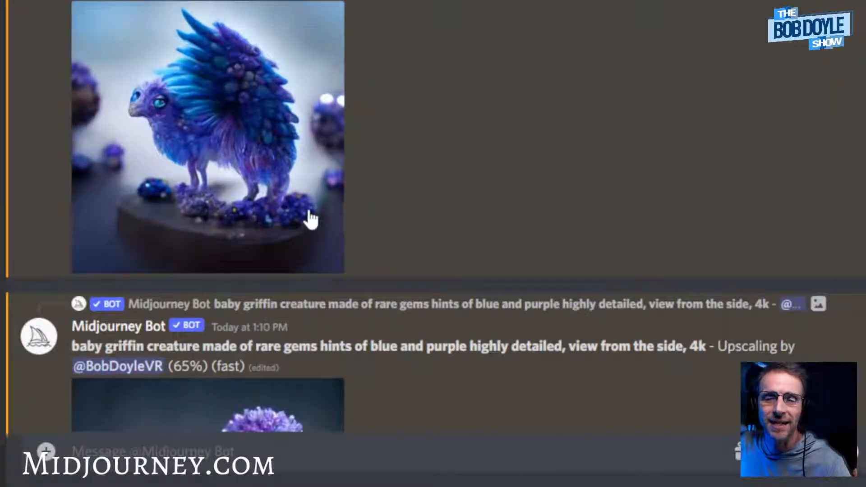
scroll(256, 183, "up", 1)
scroll(269, 200, "down", 4)
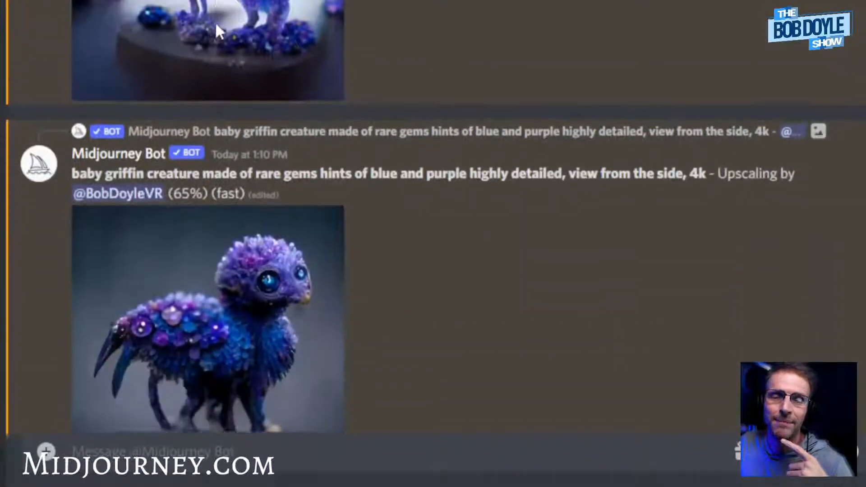
scroll(271, 126, "up", 2)
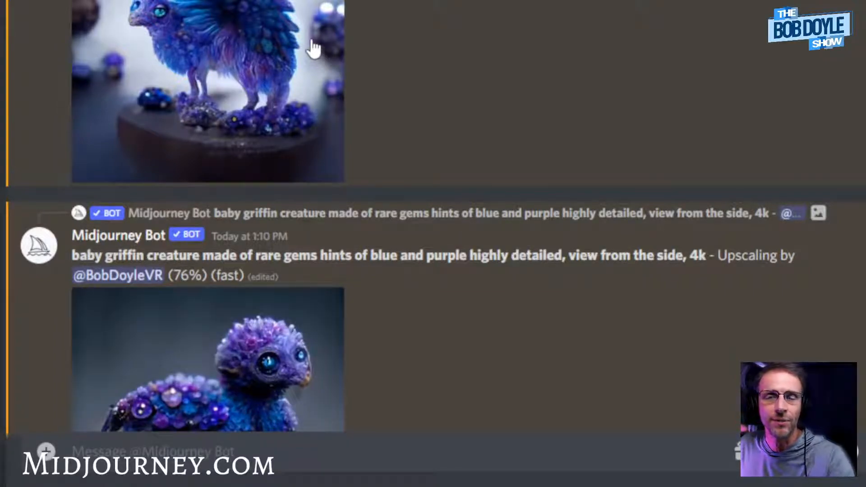
scroll(314, 48, "up", 2)
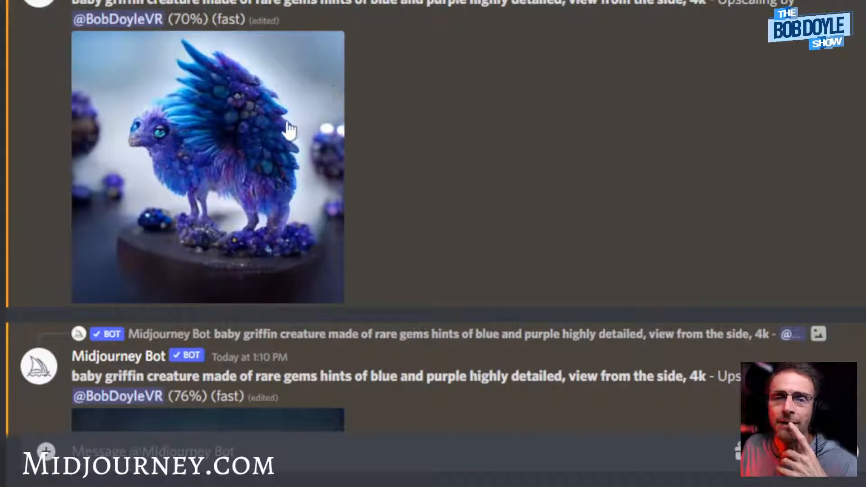
scroll(285, 131, "down", 5)
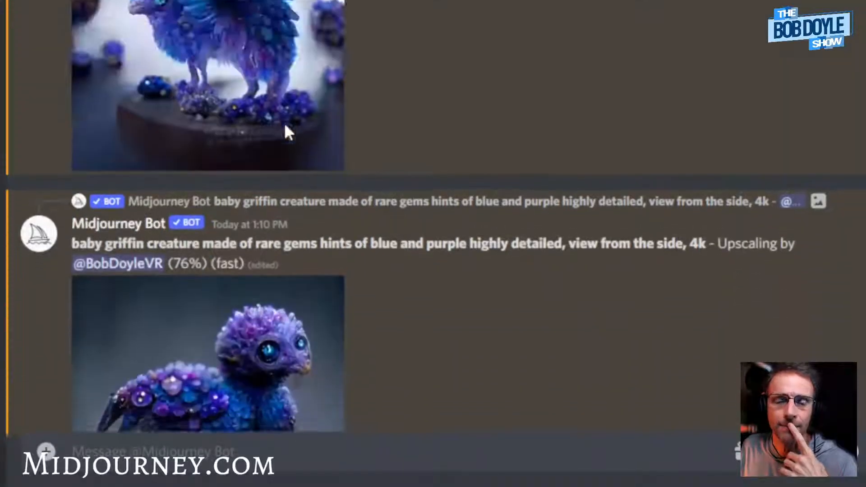
scroll(284, 129, "up", 4)
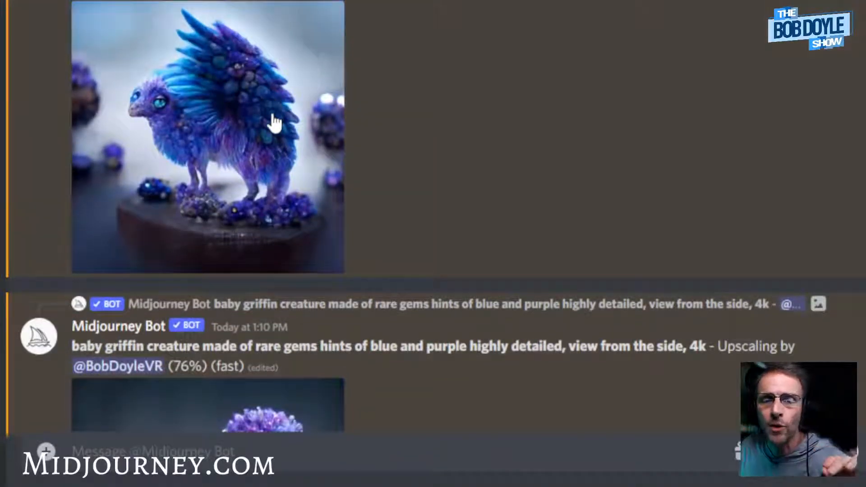
scroll(270, 120, "down", 1)
scroll(273, 131, "up", 2)
scroll(267, 110, "down", 2)
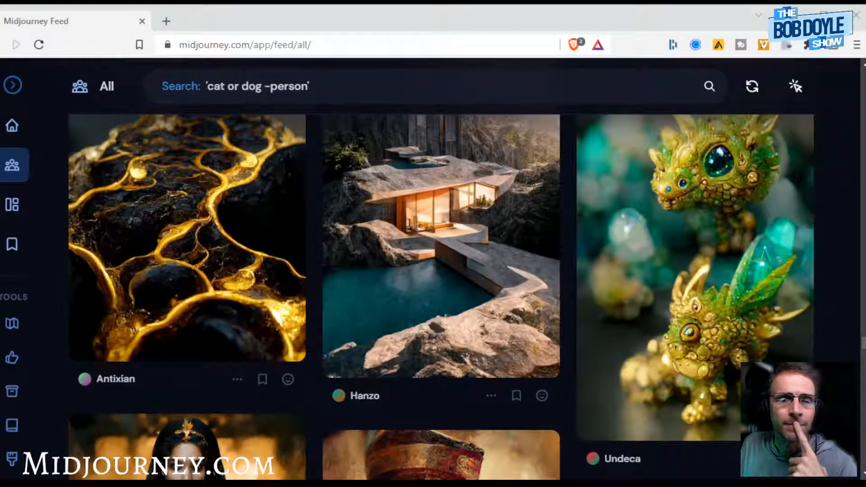
Switch to the Midjourney feed and open the green and gold baby dragon image to review its picture and prompt details.
left_click(725, 177)
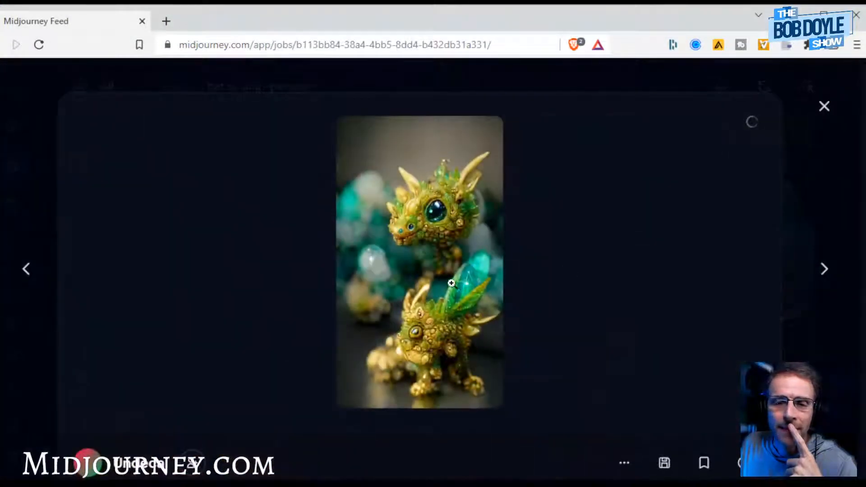
left_click(439, 291)
left_click(535, 282)
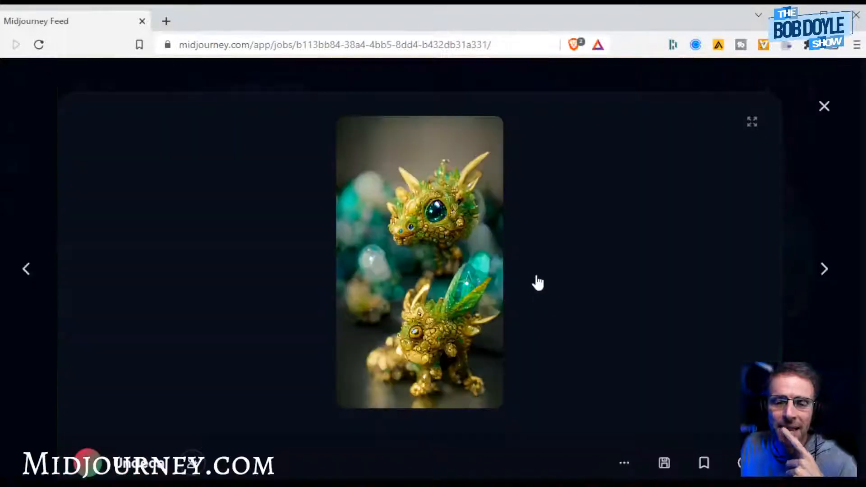
scroll(536, 283, "down", 2)
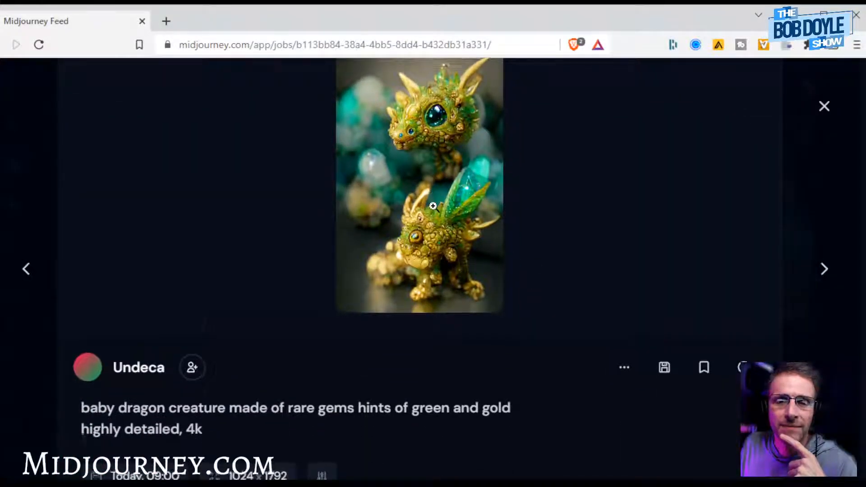
scroll(437, 217, "down", 3)
scroll(438, 219, "down", 2)
scroll(436, 216, "up", 5)
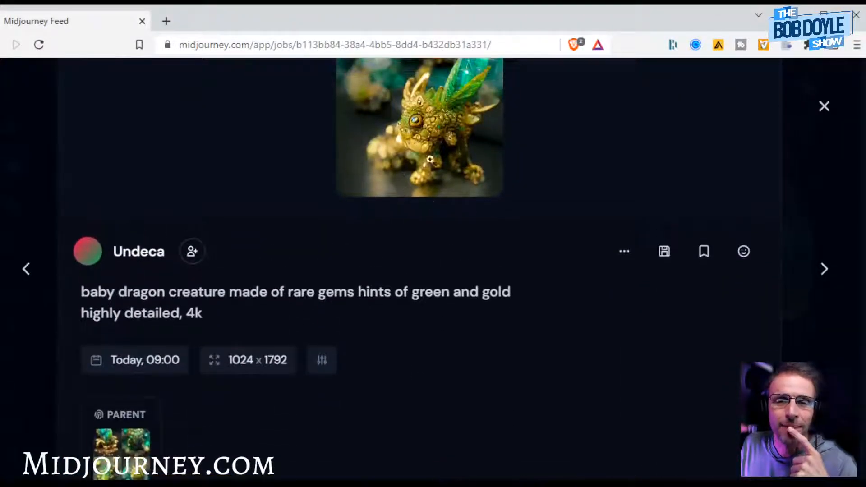
scroll(460, 209, "up", 3)
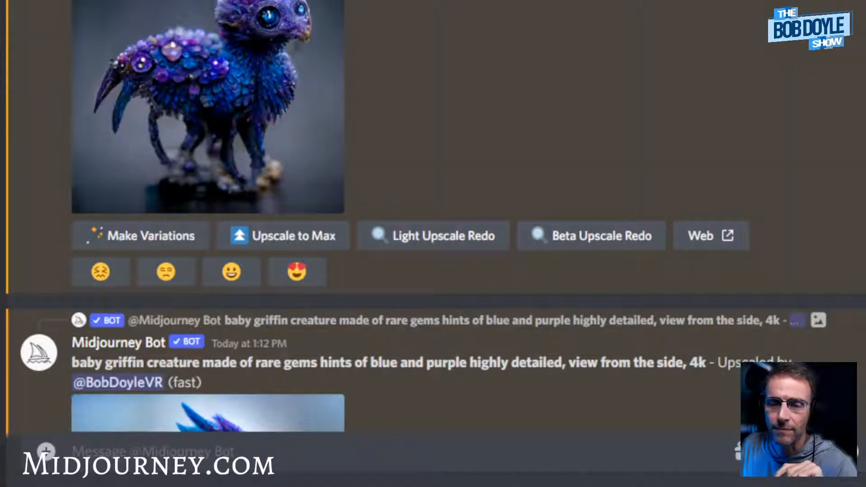
Switch back to Discord, inspect the finished wingless griffin upscale at full size in the browser, and close its preview.
scroll(221, 343, "down", 5)
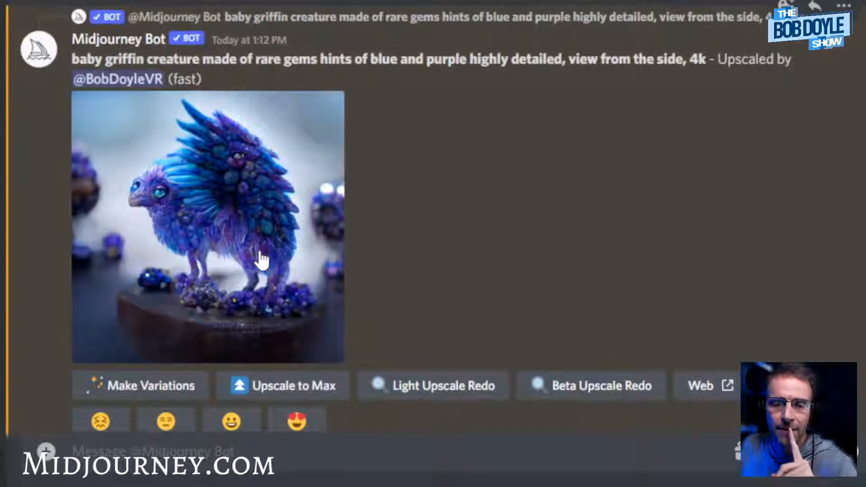
scroll(316, 171, "down", 10)
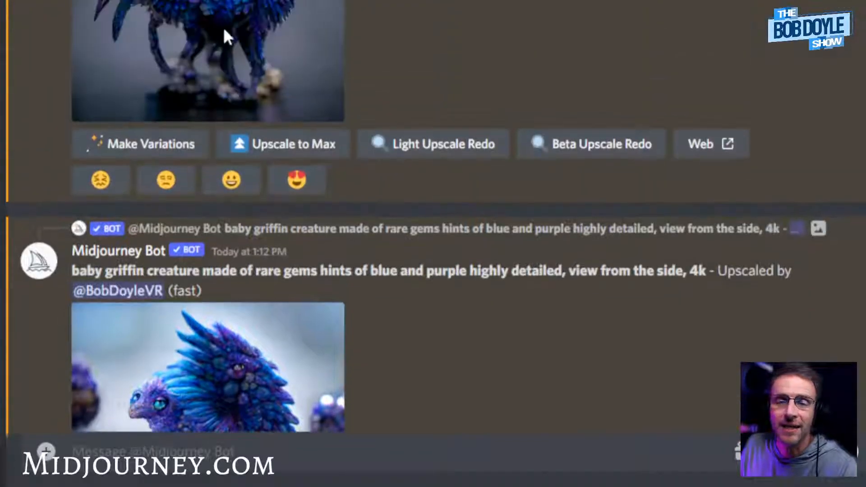
scroll(321, 169, "down", 6)
left_click(273, 213)
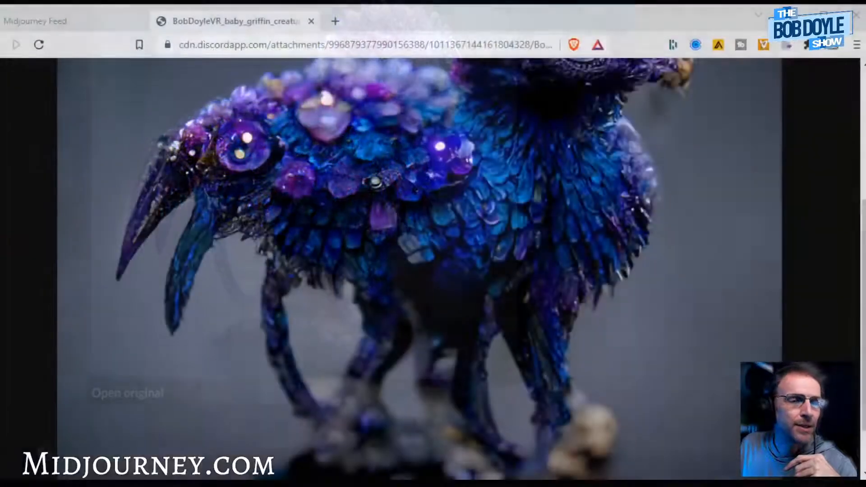
scroll(419, 271, "up", 5)
scroll(419, 271, "down", 10)
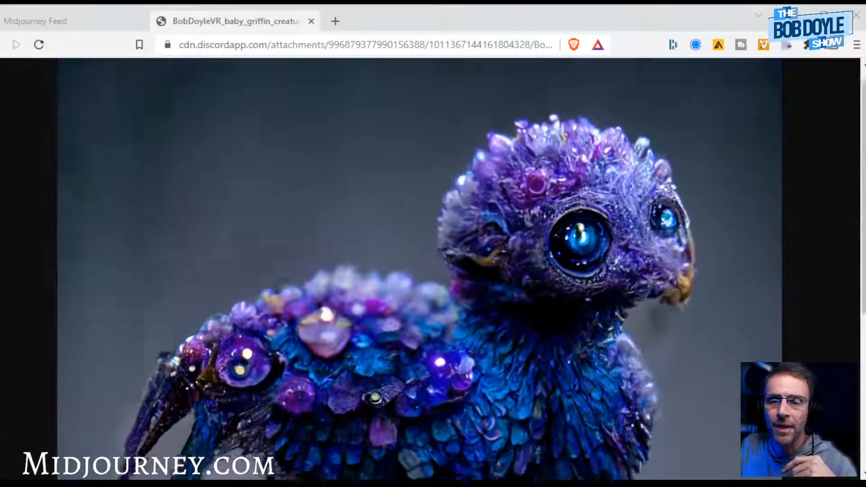
scroll(420, 271, "up", 1)
scroll(420, 271, "up", 5)
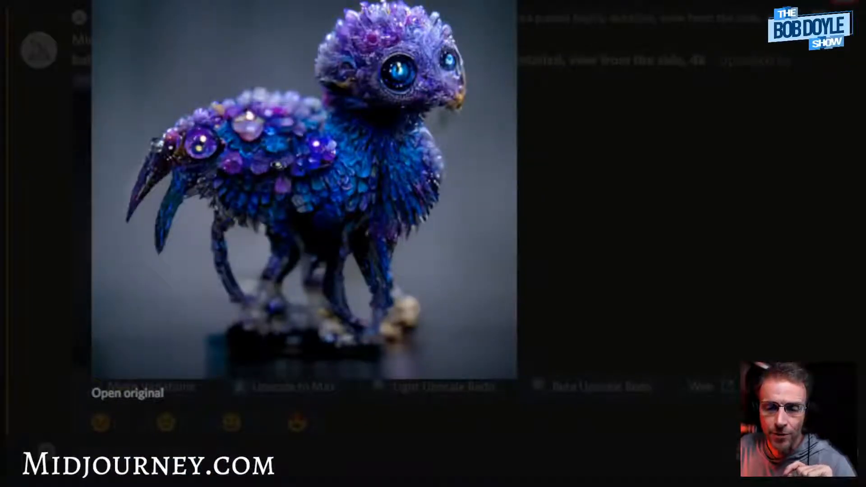
key("Escape")
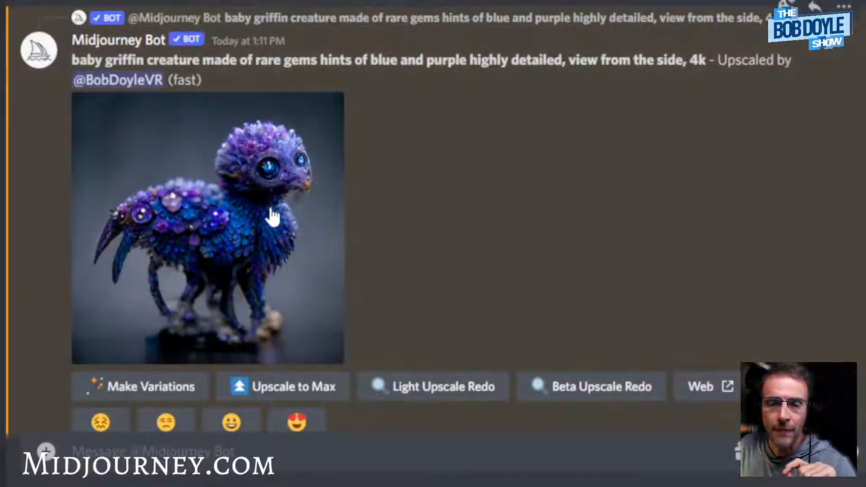
Run Upscale to Max on the finished winged side-view griffin image.
scroll(316, 253, "down", 8)
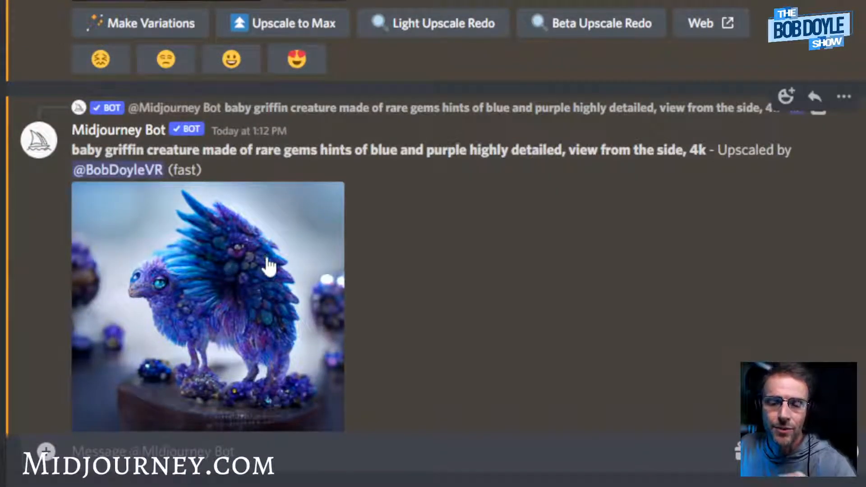
scroll(266, 261, "down", 3)
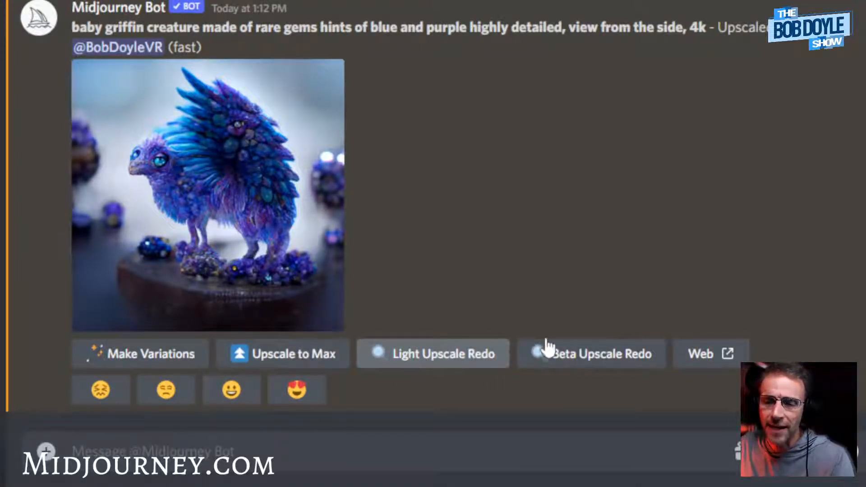
left_click(303, 361)
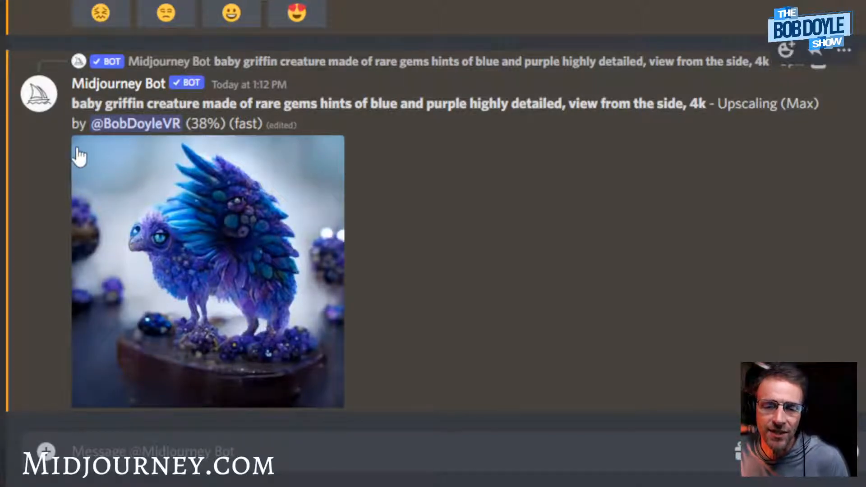
Preview the winged griffin's max upscale enlarged during rendering, and open the finished version at full size in the browser.
left_click(234, 305)
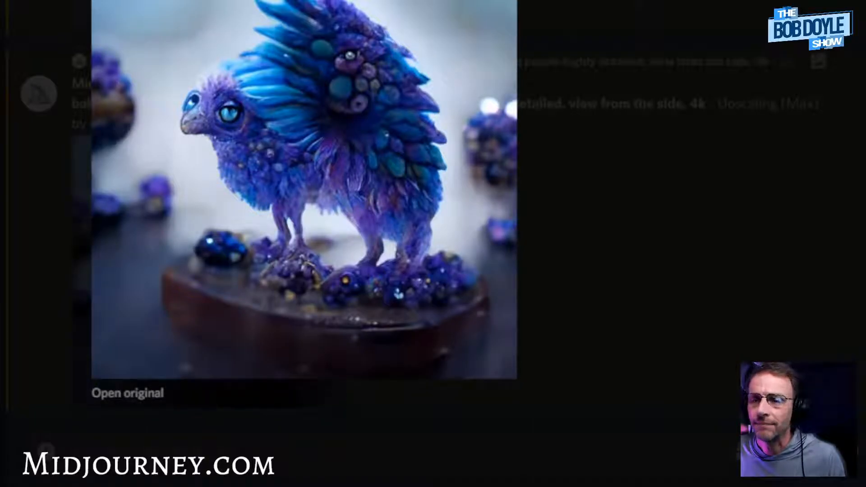
left_click(708, 223)
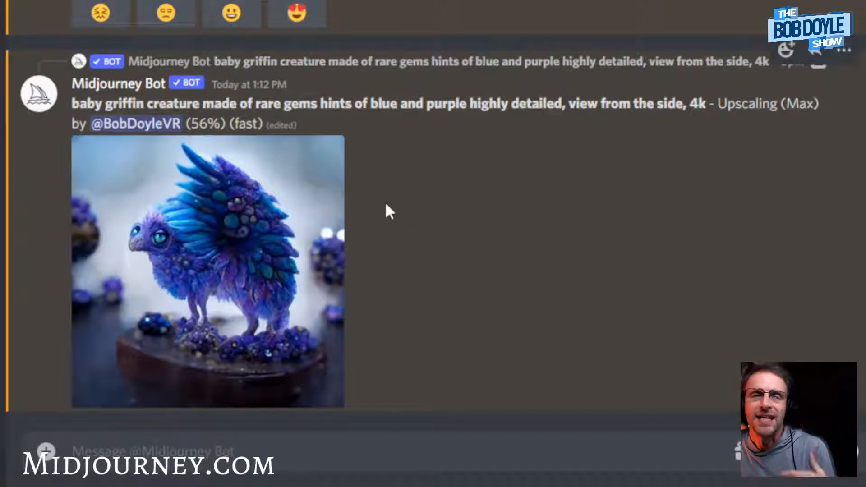
scroll(386, 204, "up", 1)
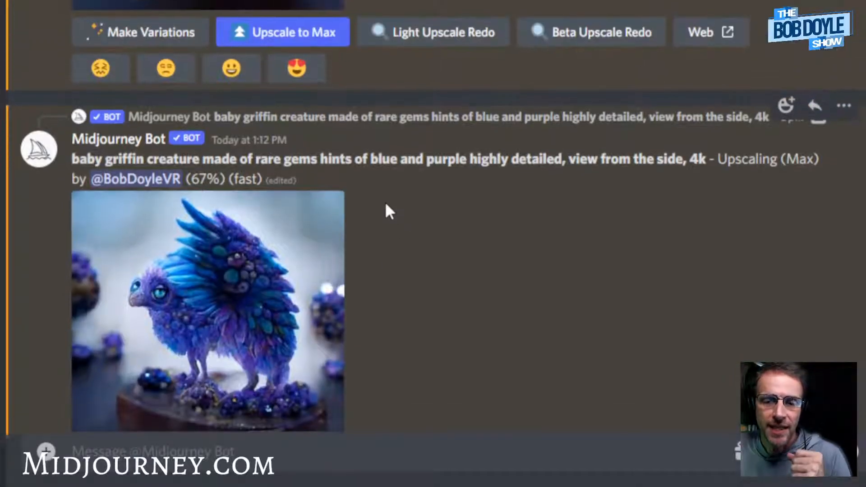
scroll(386, 204, "down", 1)
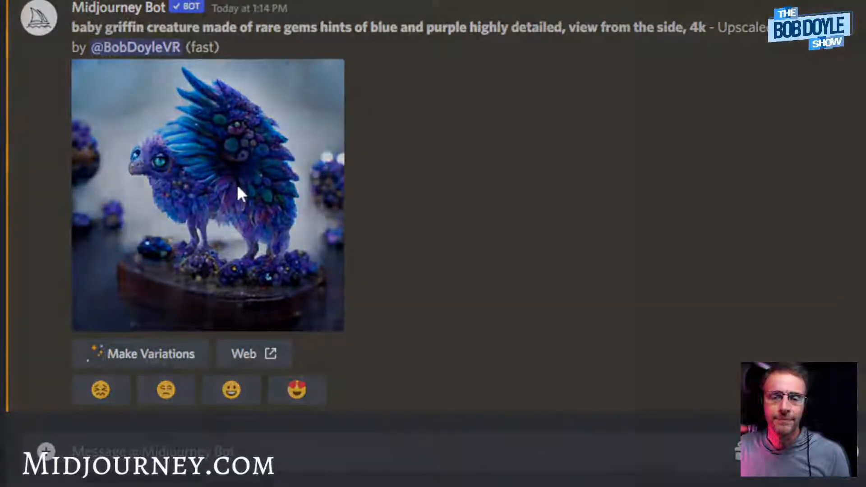
left_click(238, 187)
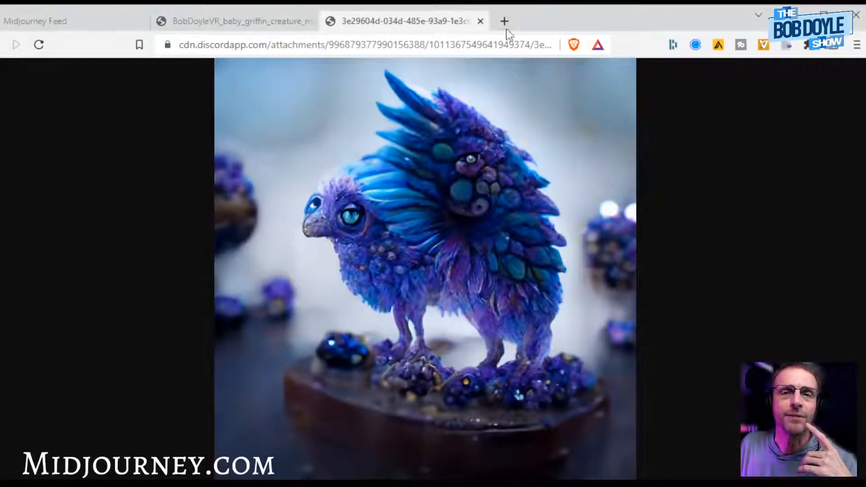
Return to the Midjourney site, close the dragon image, and open and reload the profile page to browse the newest images.
left_click(60, 26)
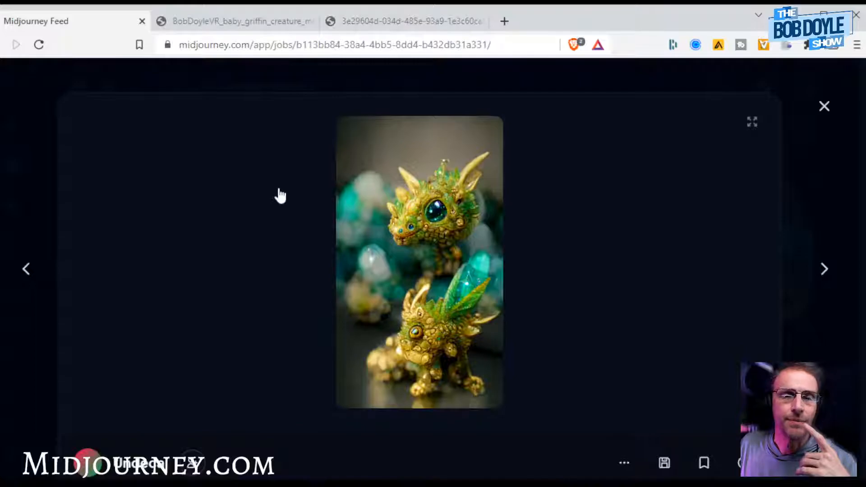
left_click(48, 322)
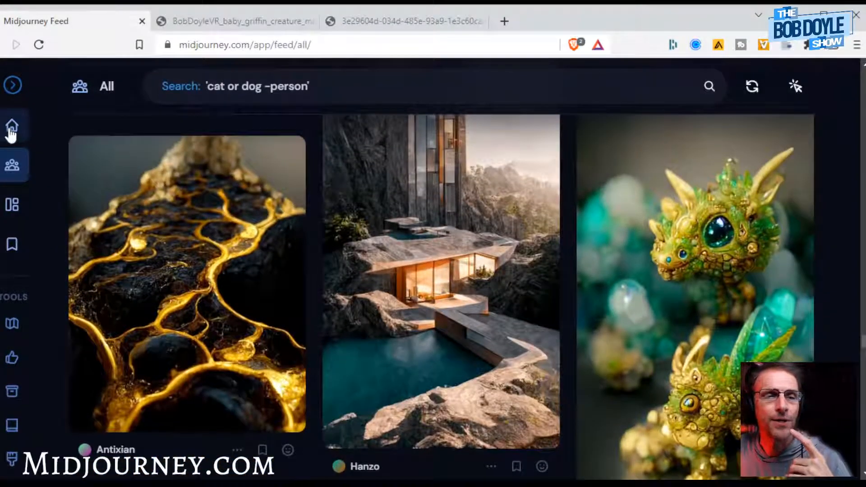
left_click(14, 125)
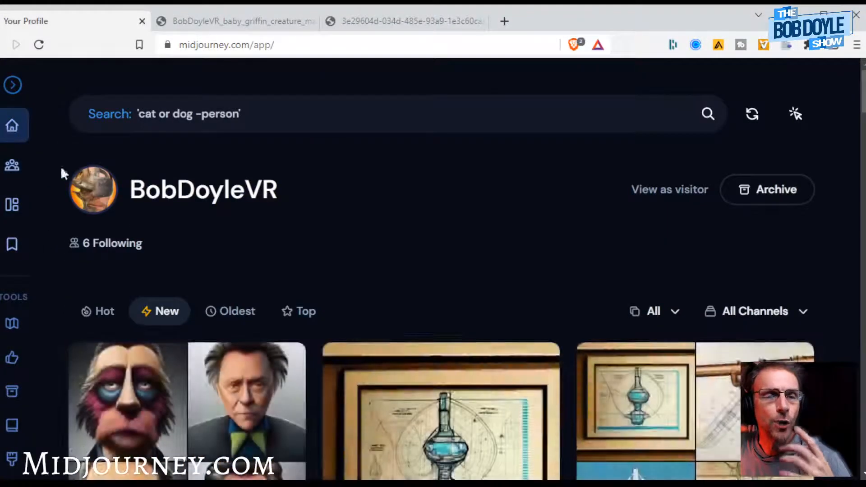
left_click(301, 45)
key("Return")
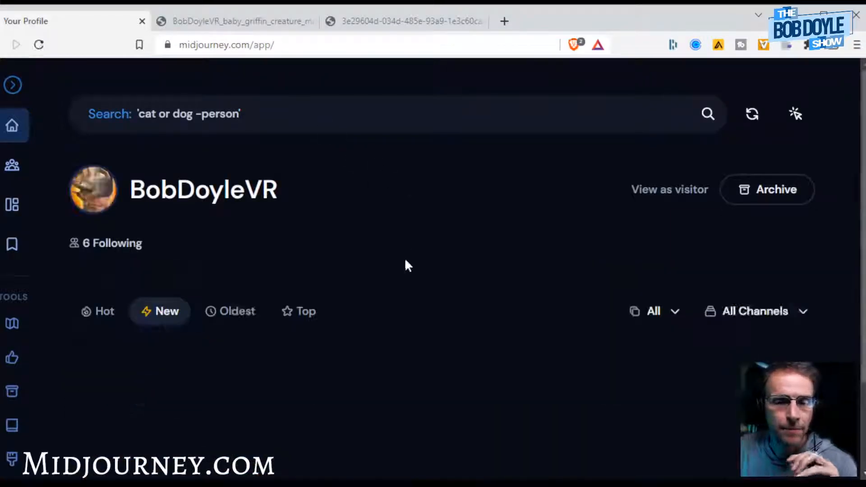
scroll(374, 298, "down", 2)
scroll(377, 296, "down", 3)
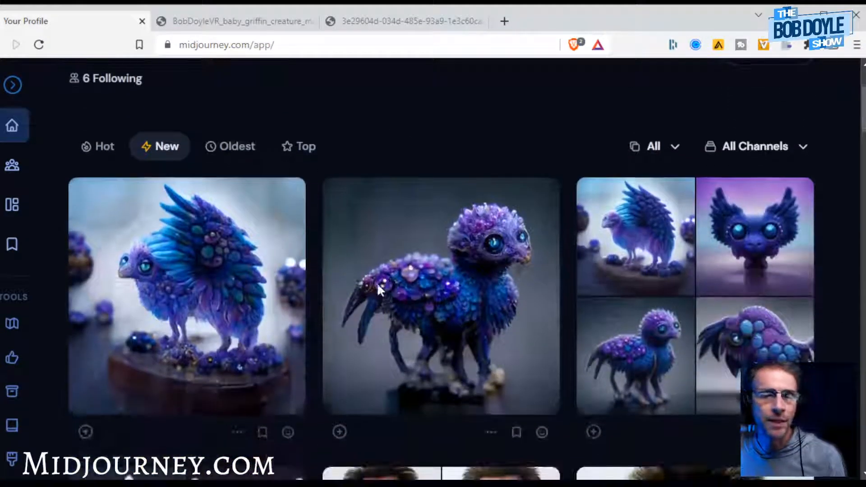
Open the winged griffin's max upscale from the profile gallery, enlarge it, and examine its details and prompt.
left_click(234, 208)
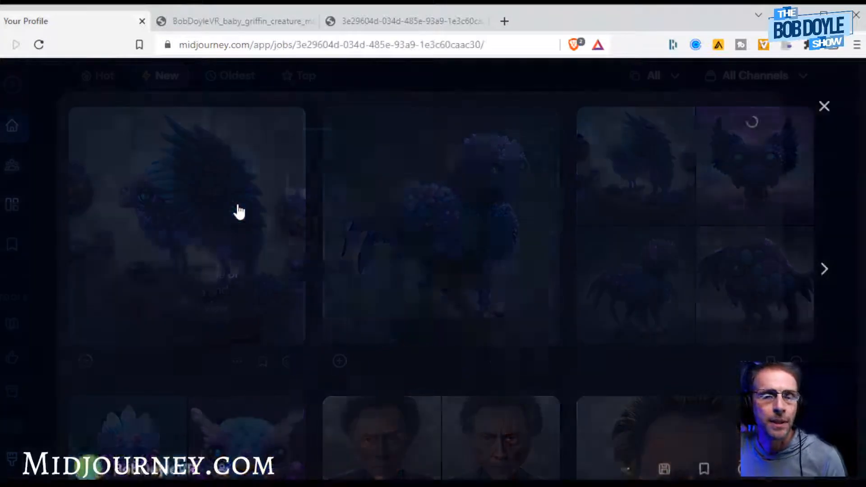
left_click(458, 275)
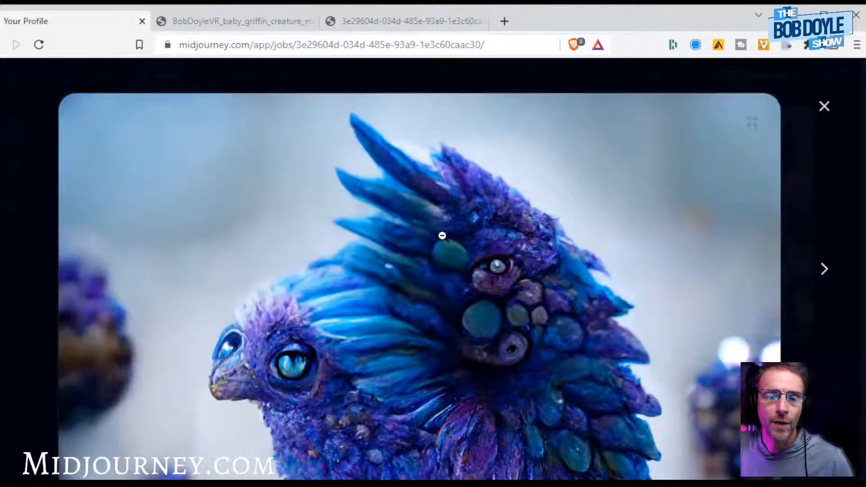
scroll(460, 232, "down", 4)
scroll(478, 231, "down", 3)
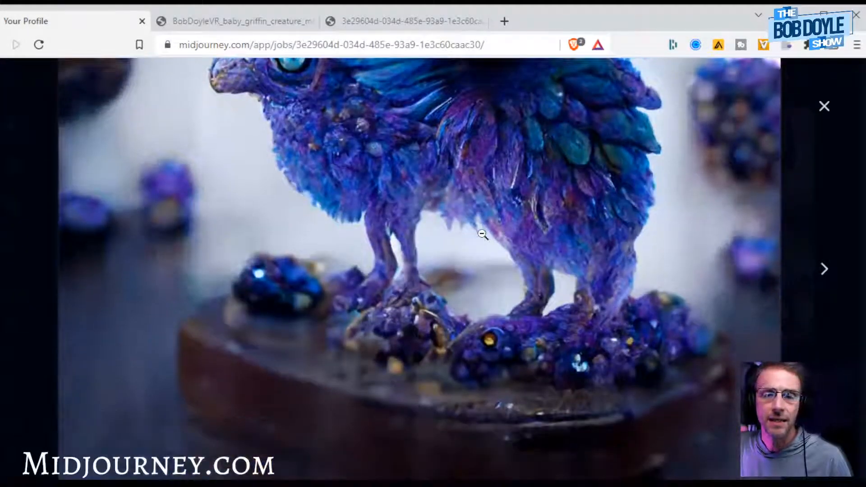
scroll(479, 236, "down", 4)
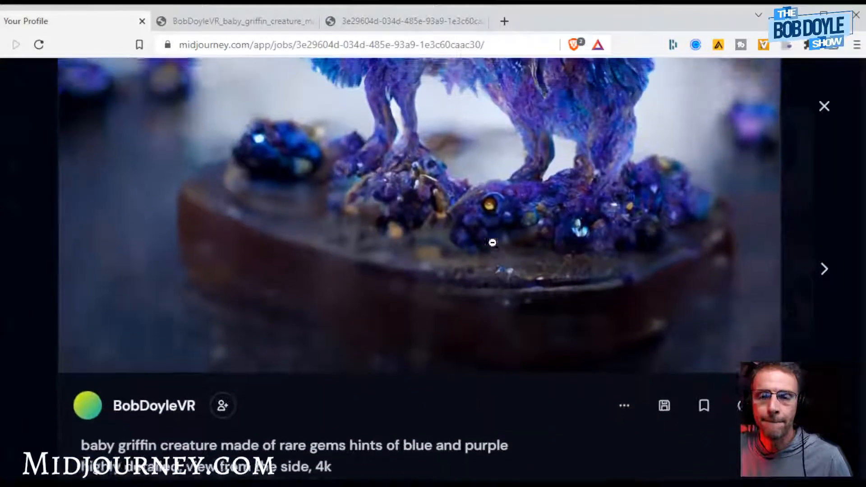
Look over the enlarged winged griffin image once more and return to the profile gallery.
scroll(493, 242, "up", 10)
scroll(493, 243, "up", 3)
scroll(116, 81, "down", 1)
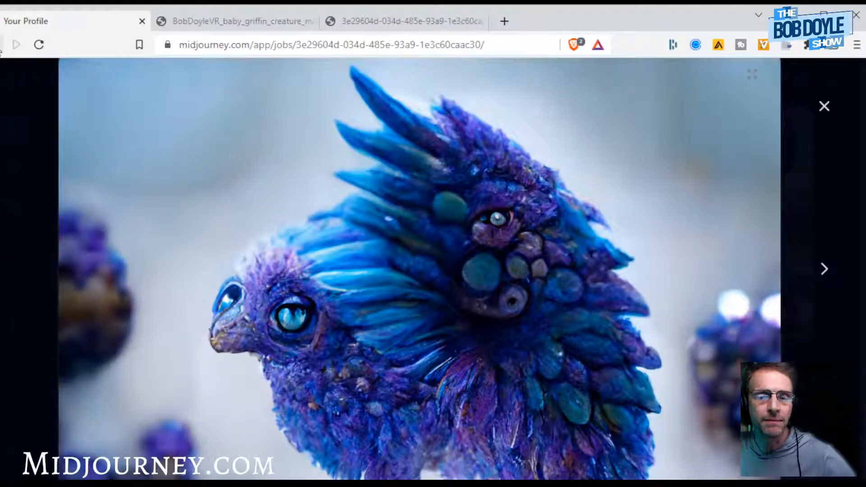
left_click(2, 45)
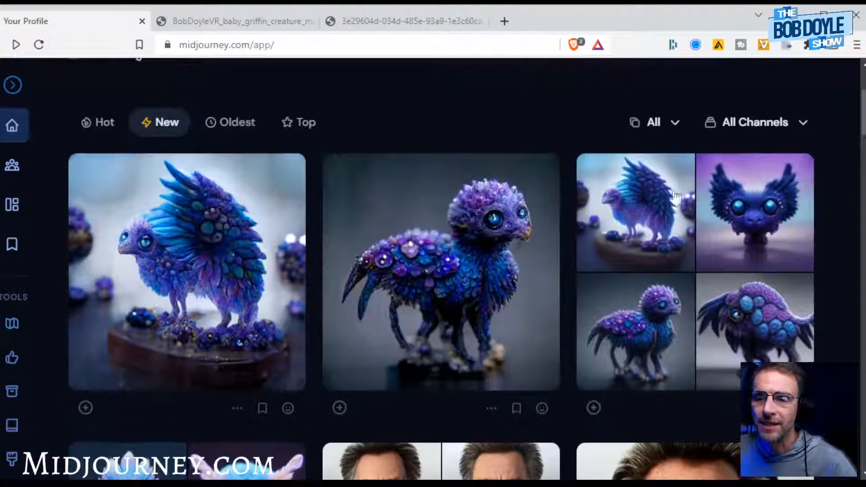
Browse older images in the profile gallery and read the prompts of the framed blueprint and the steampunk helmet head.
scroll(590, 261, "down", 5)
scroll(533, 262, "down", 5)
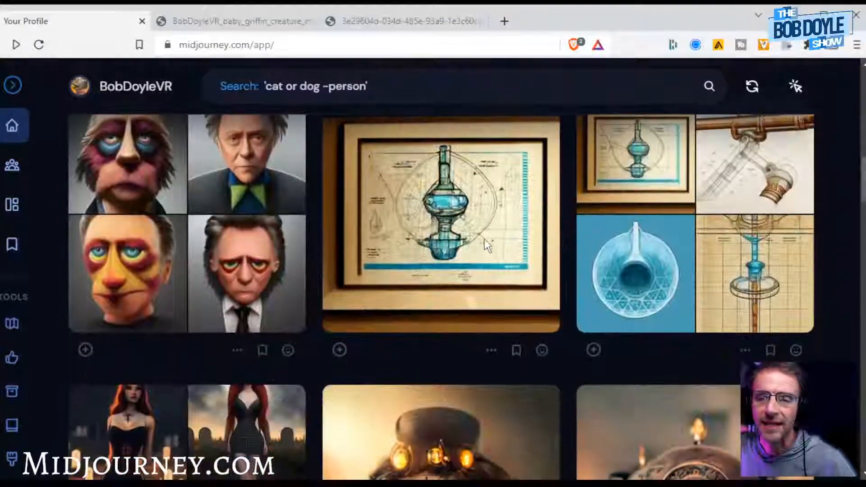
mouse_move(467, 230)
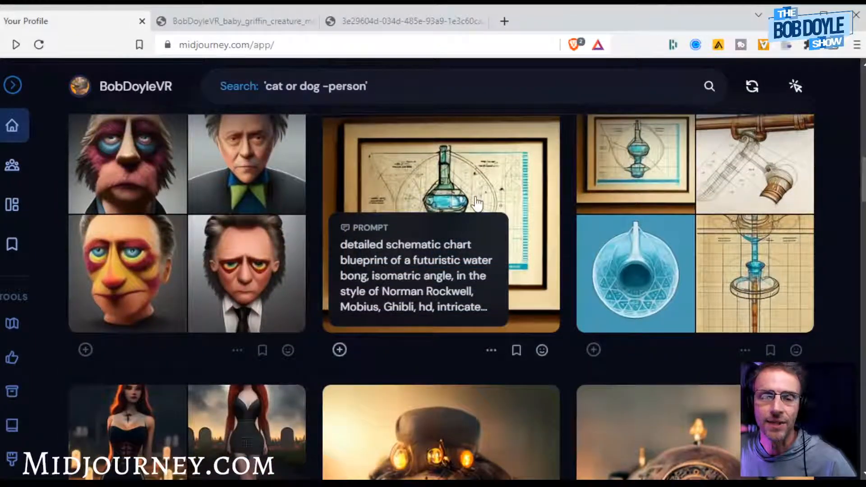
scroll(477, 205, "down", 5)
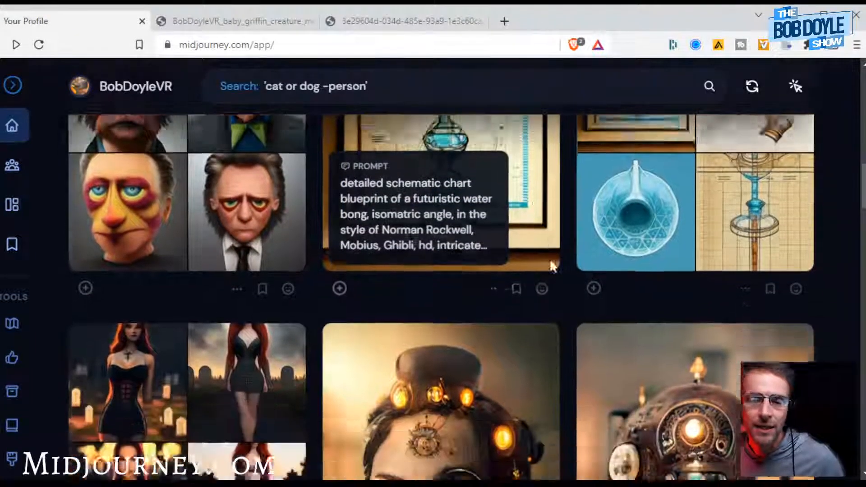
scroll(497, 267, "down", 3)
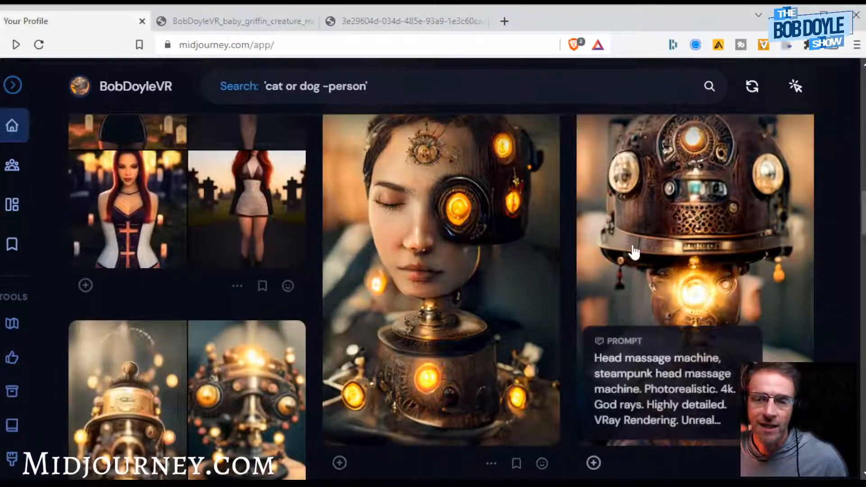
scroll(694, 252, "down", 2)
scroll(694, 251, "down", 2)
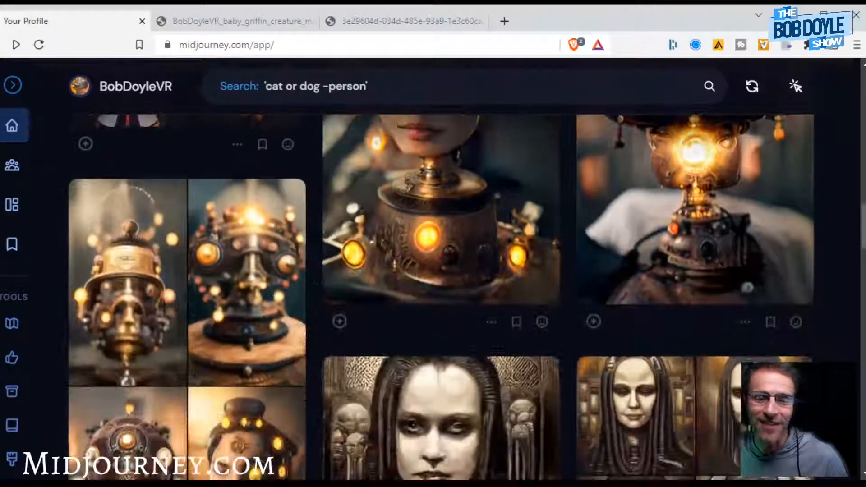
scroll(756, 246, "up", 4)
mouse_move(700, 272)
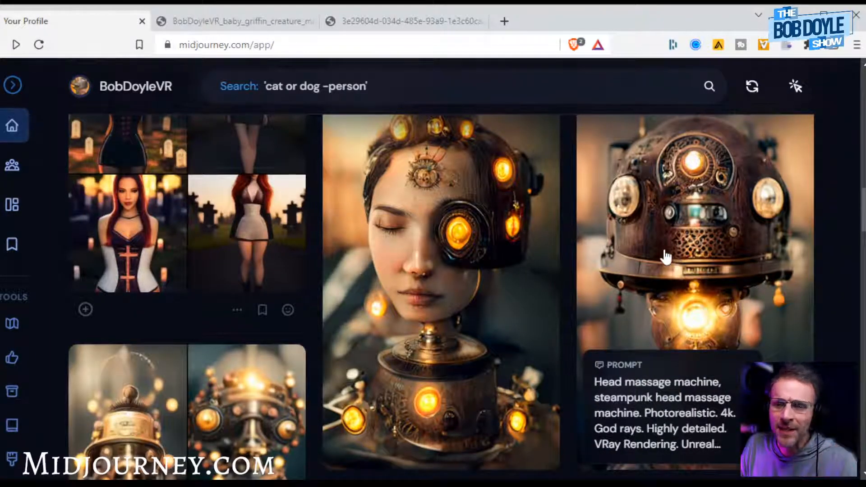
Browse further down the gallery and read the prompt of the four-image Mona Lisa grid in HR Giger style.
scroll(664, 251, "down", 2)
scroll(641, 235, "down", 3)
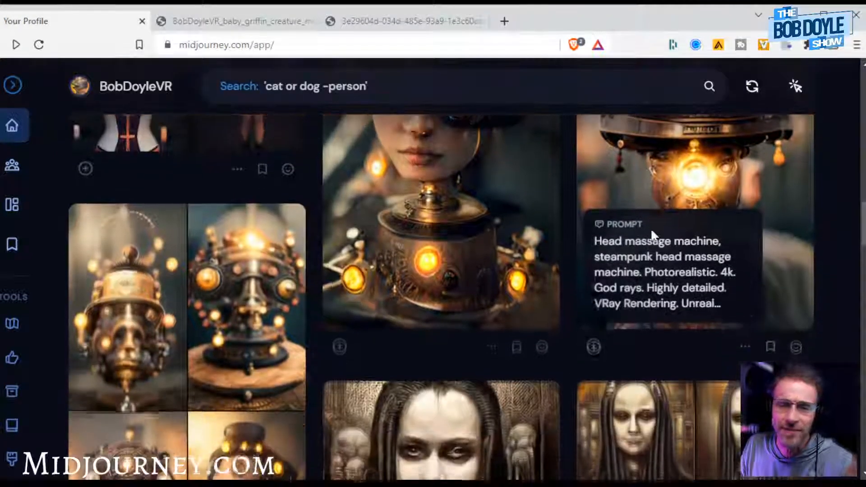
scroll(641, 242, "down", 4)
scroll(632, 242, "down", 2)
scroll(633, 244, "up", 2)
scroll(633, 244, "up", 2)
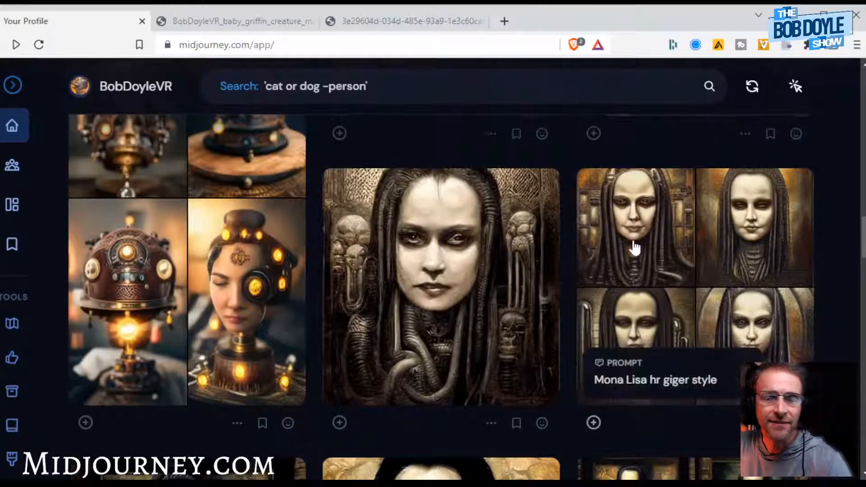
scroll(636, 246, "down", 1)
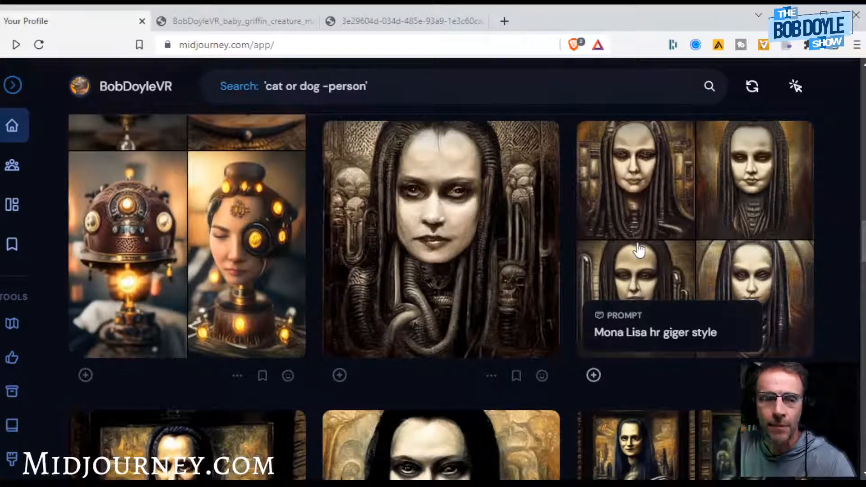
scroll(639, 250, "down", 1)
scroll(655, 229, "up", 1)
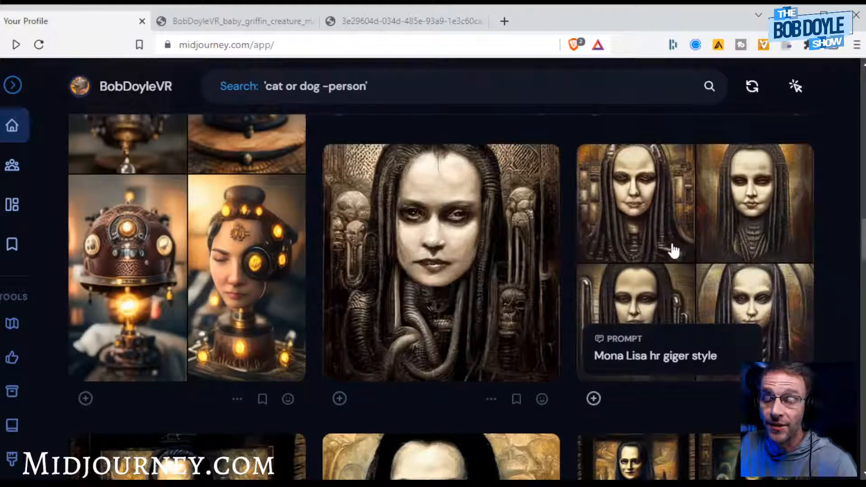
scroll(662, 230, "down", 2)
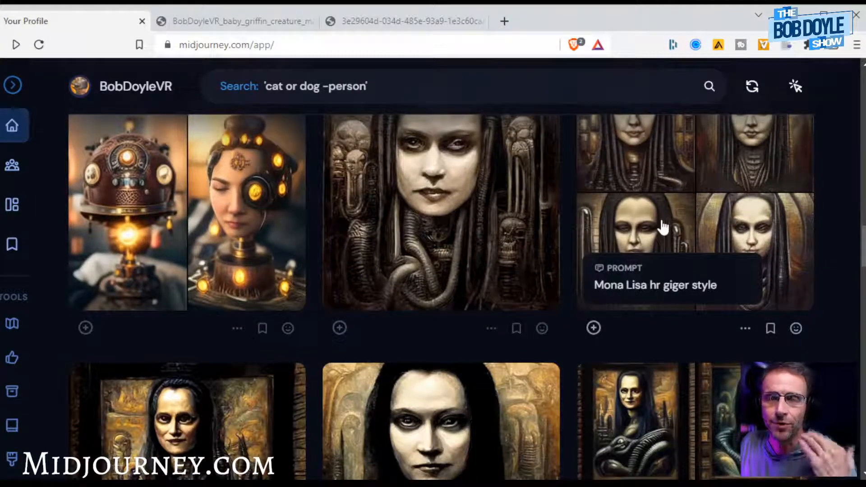
Continue to the park images of the old man with goat horns and read the single image's prompt.
scroll(664, 228, "down", 6)
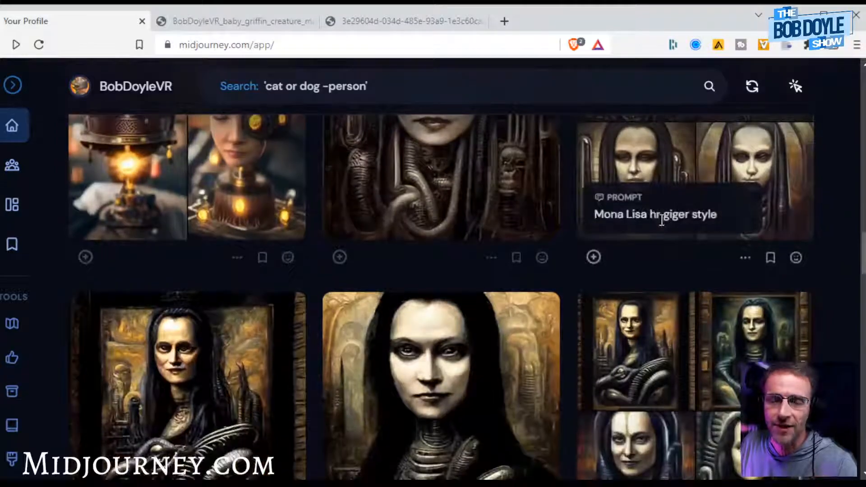
scroll(573, 230, "down", 8)
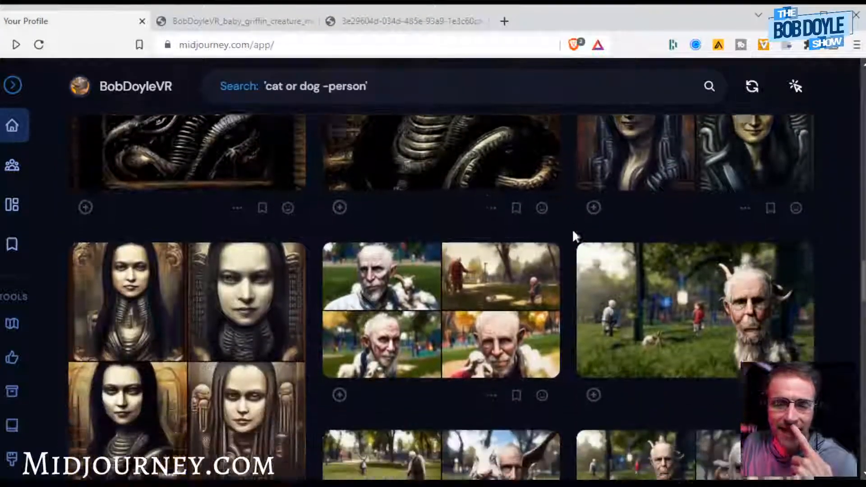
scroll(627, 205, "up", 1)
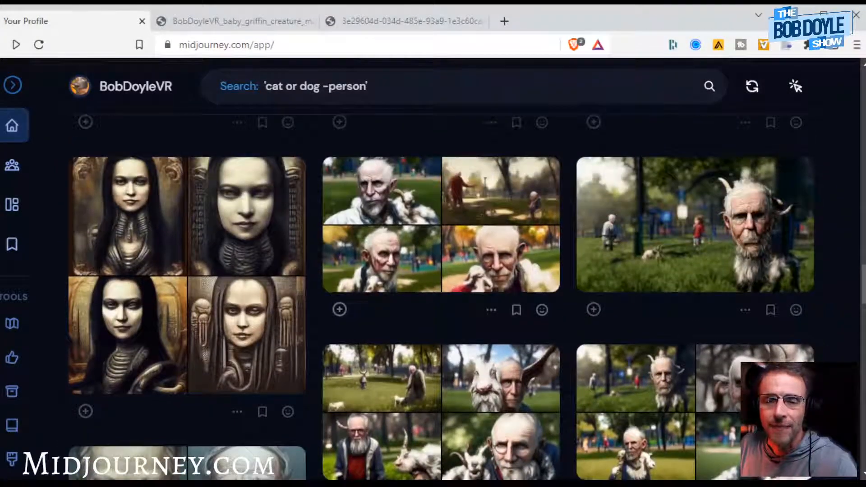
scroll(567, 241, "down", 2)
scroll(614, 212, "up", 1)
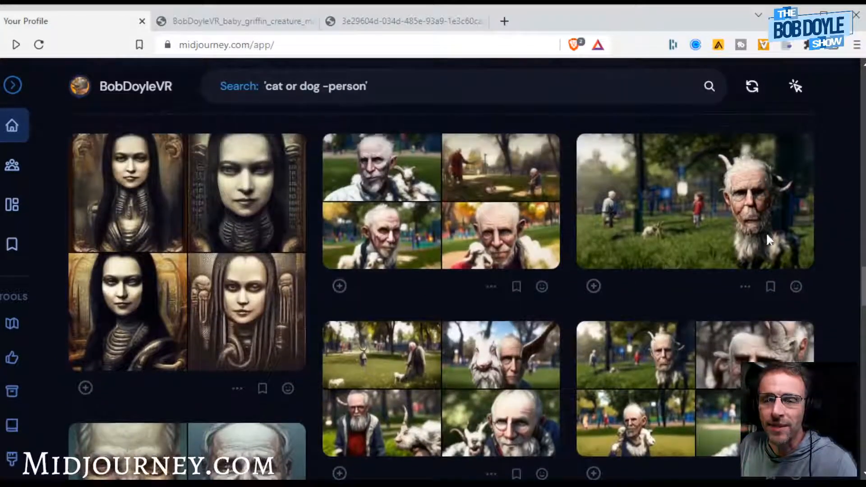
scroll(507, 363, "down", 1)
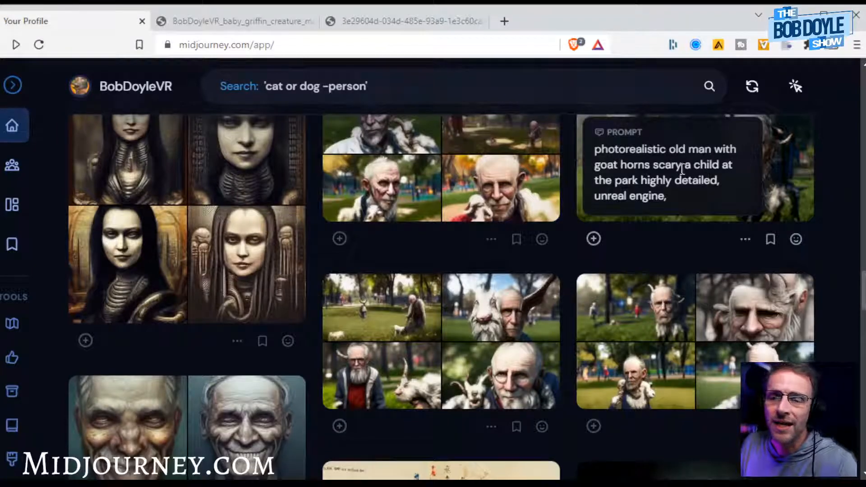
scroll(744, 163, "down", 2)
scroll(753, 189, "up", 2)
scroll(539, 326, "down", 6)
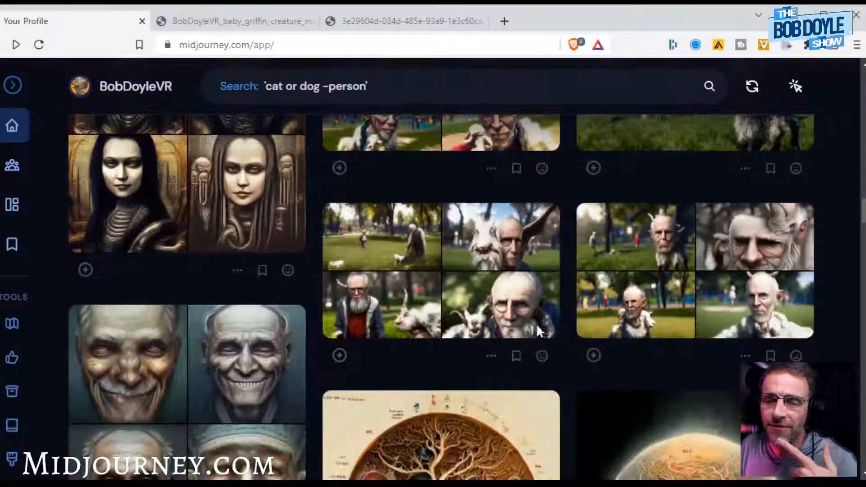
Open the medical textbook tree-of-life diagram enlarged, examine its details and prompt, and return to the gallery.
scroll(548, 292, "down", 1)
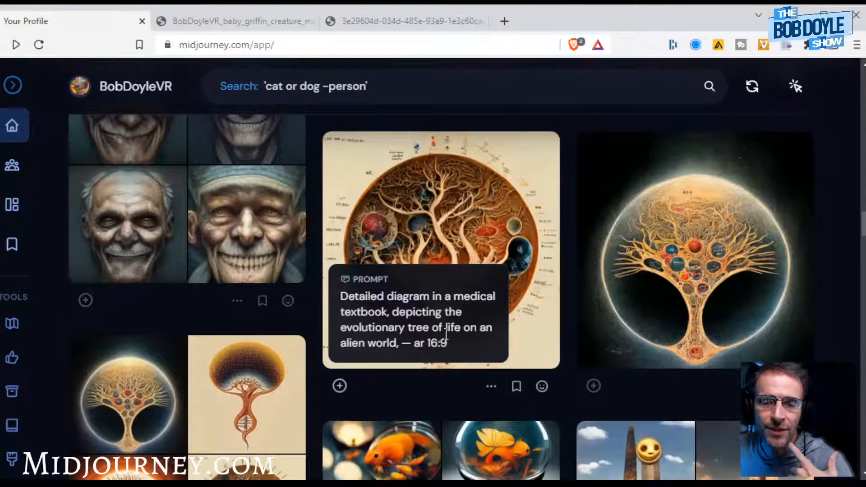
scroll(497, 226, "down", 1)
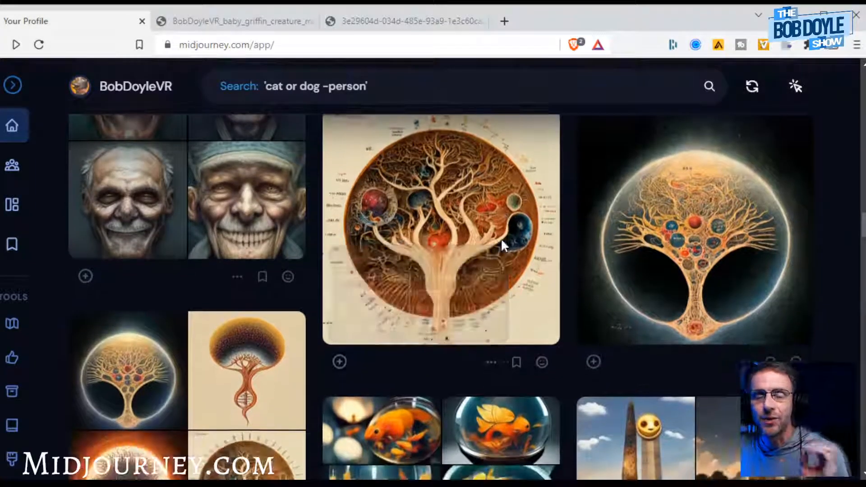
left_click(525, 186)
left_click(482, 218)
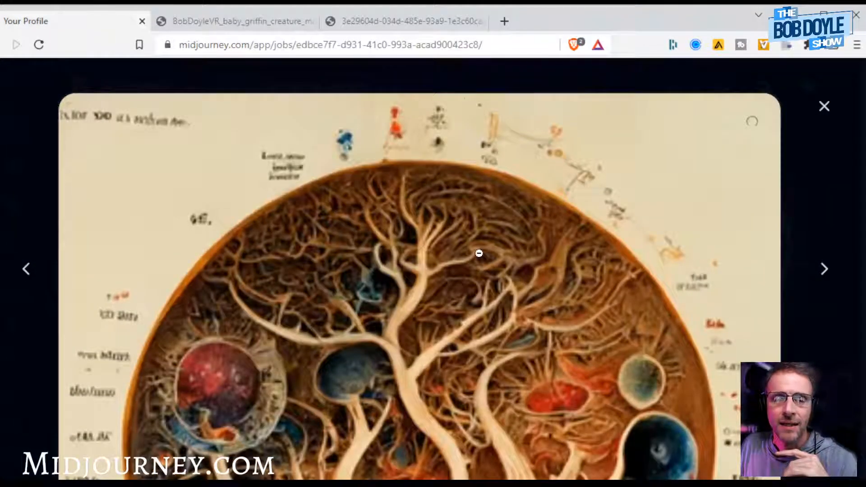
scroll(480, 254, "down", 10)
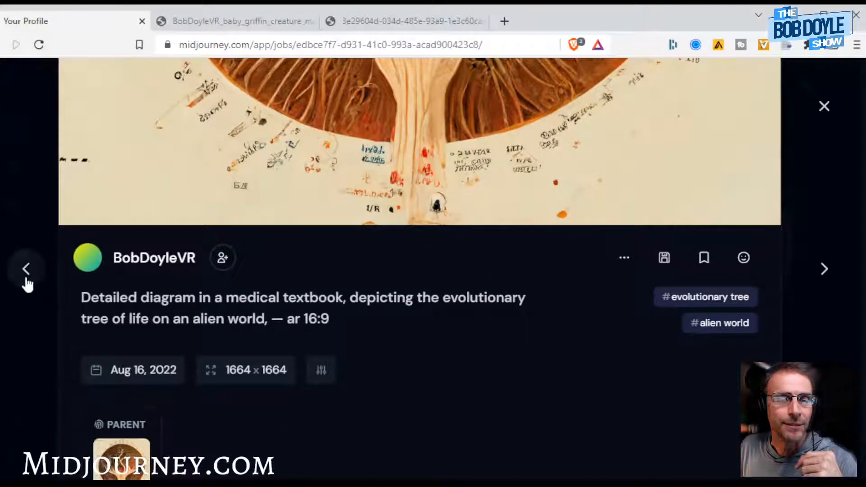
left_click(38, 228)
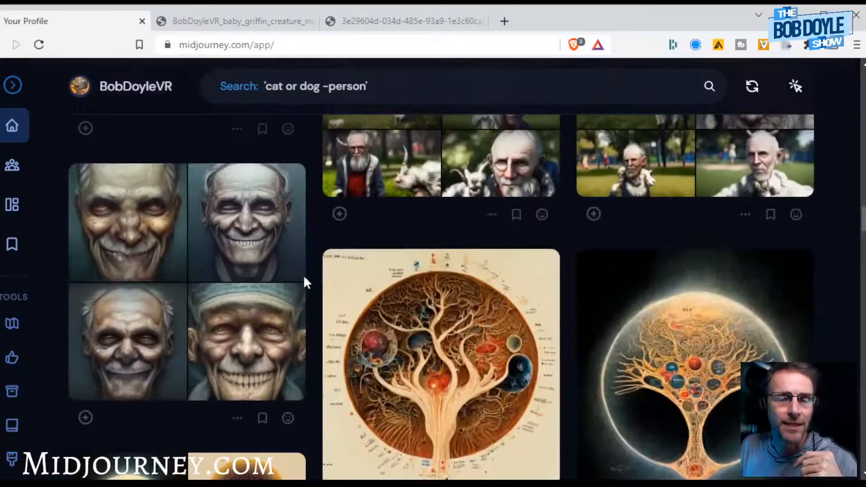
Browse older gallery images and read the prompts of the baby baptism scene and the dogs' breakfast at the castle.
scroll(303, 283, "down", 5)
scroll(535, 308, "down", 10)
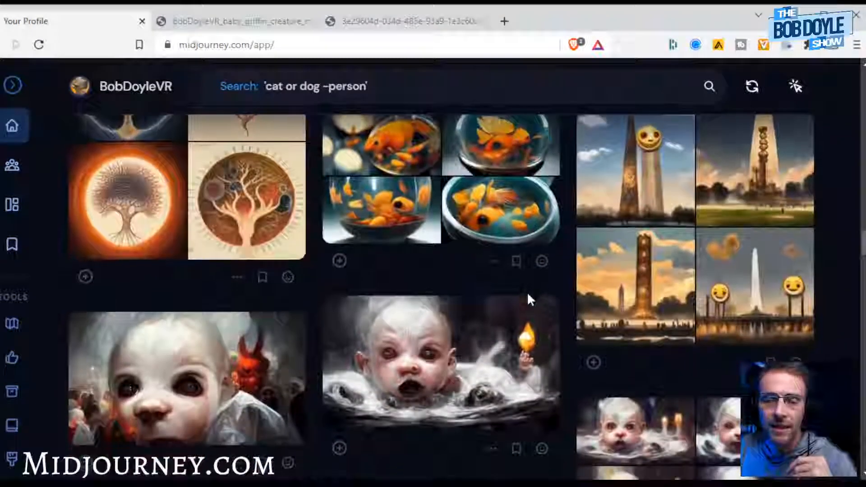
scroll(478, 207, "up", 2)
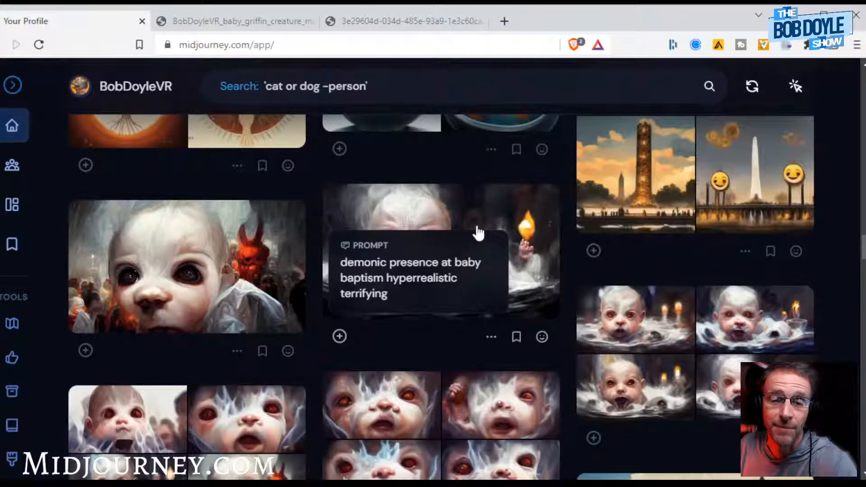
scroll(478, 233, "down", 8)
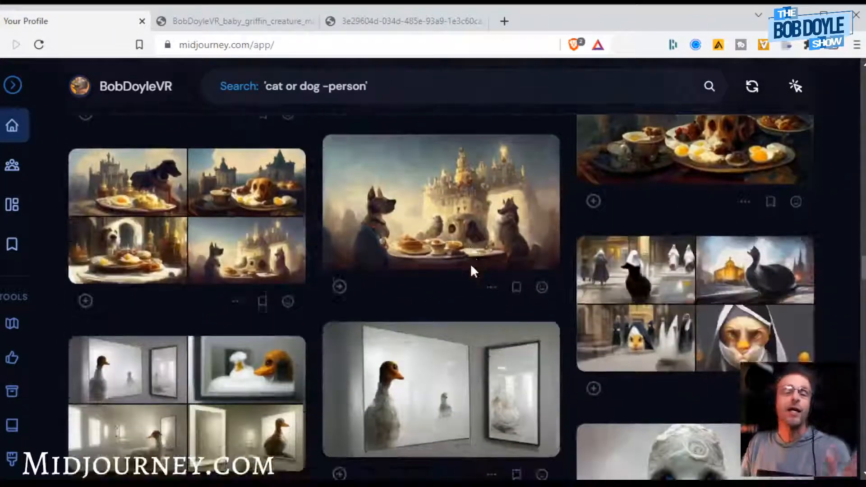
mouse_move(471, 265)
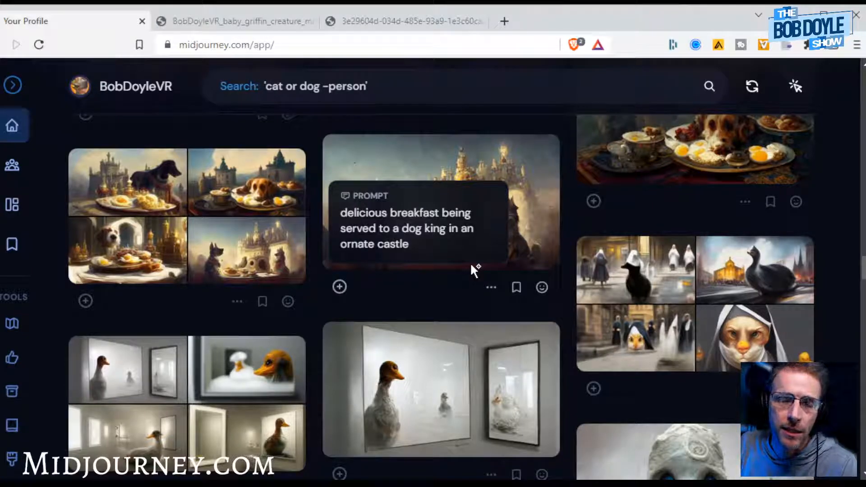
Read the prompts of the marble statue and the goblin in a bubble helmet further down the gallery.
scroll(470, 261, "down", 6)
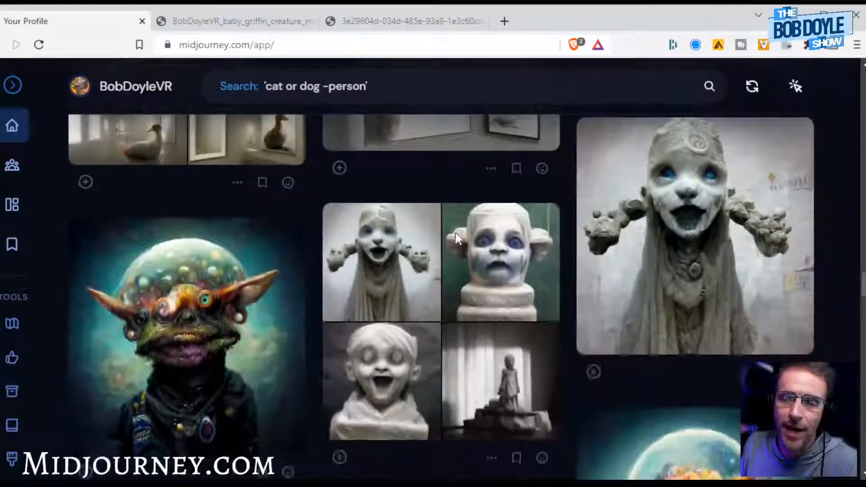
scroll(458, 238, "down", 2)
mouse_move(699, 216)
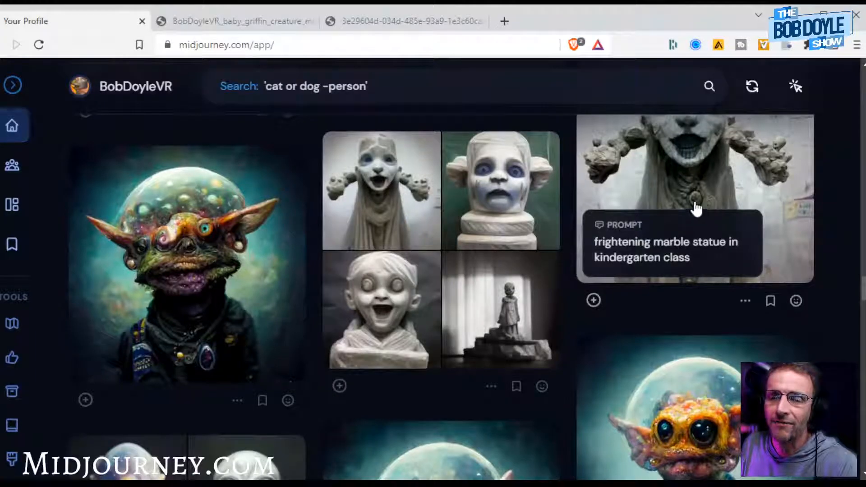
scroll(700, 178, "up", 2)
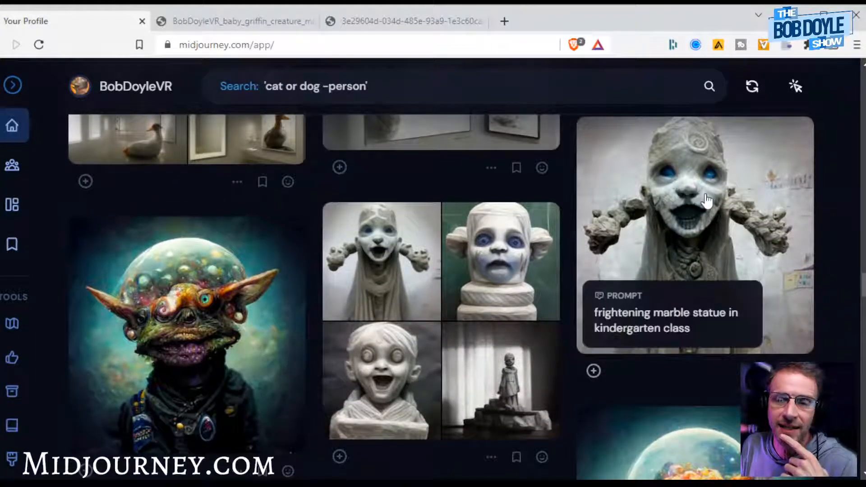
scroll(708, 199, "down", 3)
scroll(712, 210, "down", 4)
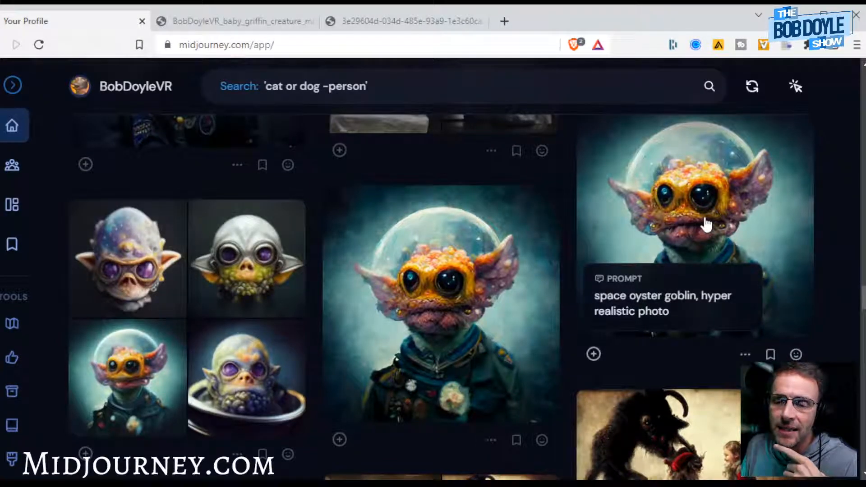
Find the Krampus images, open the single upscaled one, and examine its prompt, size and parent grid.
scroll(705, 221, "down", 6)
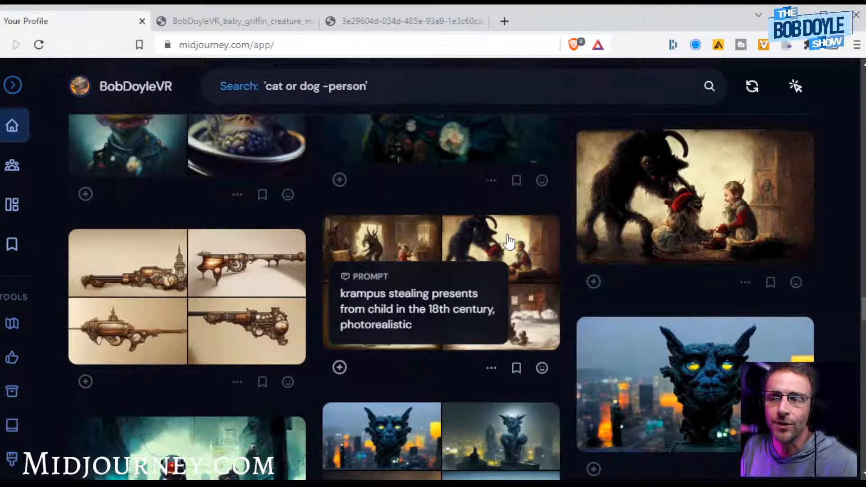
left_click_drag(704, 237, 640, 188)
left_click(644, 171)
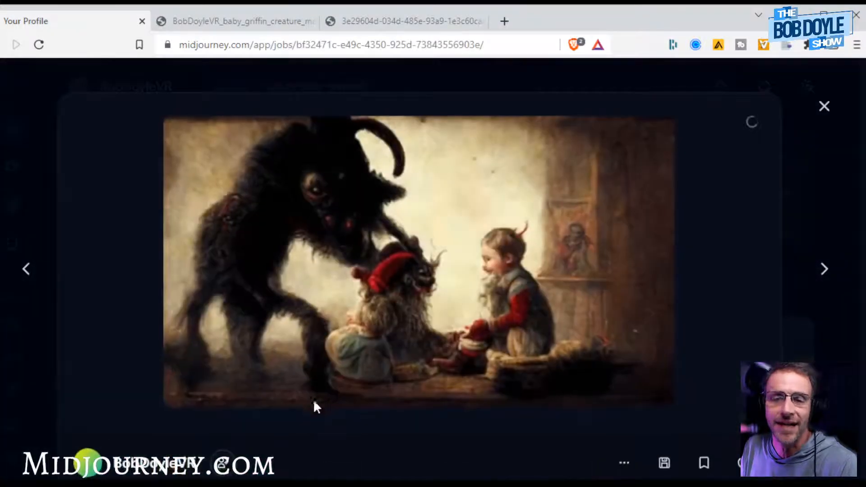
scroll(462, 332, "down", 3)
scroll(271, 336, "up", 2)
scroll(288, 316, "down", 3)
scroll(300, 311, "down", 3)
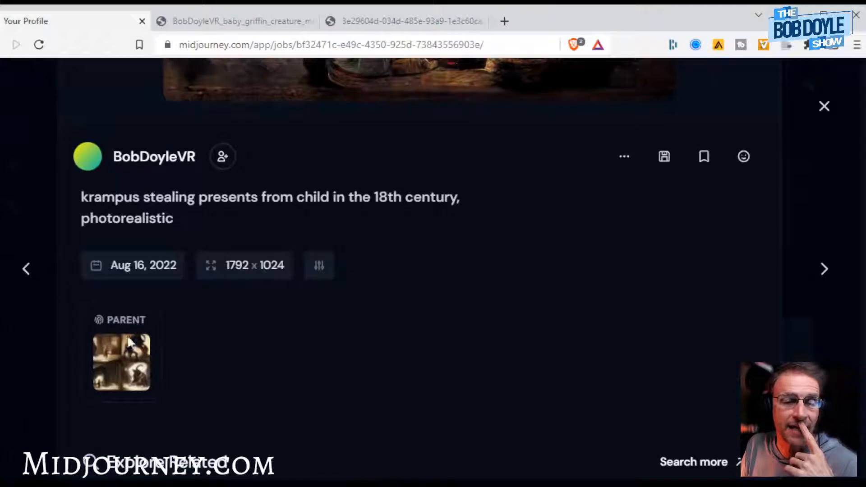
View the Krampus image's parent grid, and leave it for the Community Feed.
left_click(130, 347)
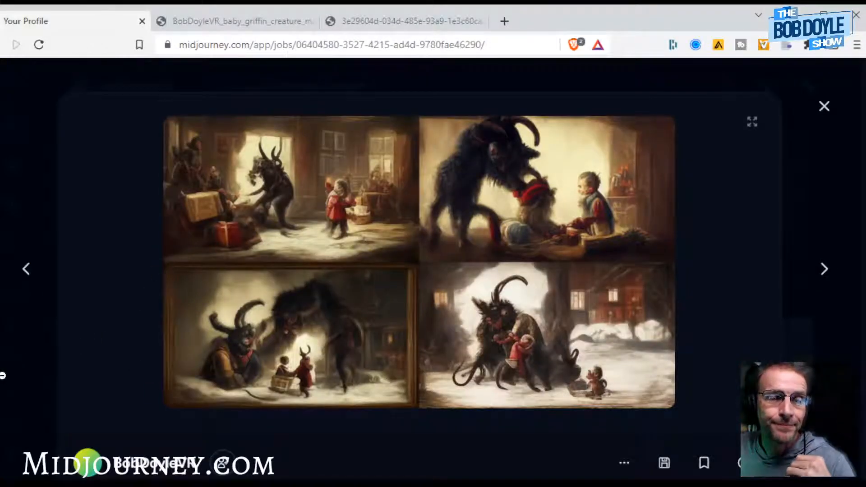
key("Escape")
left_click(13, 166)
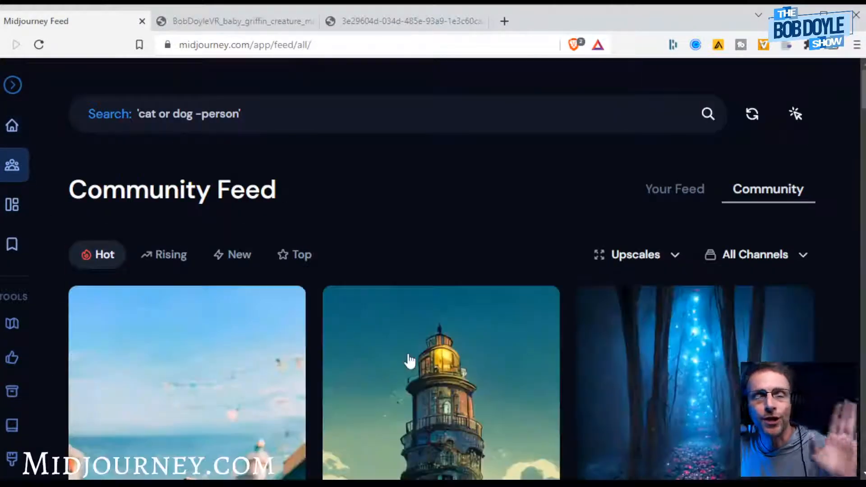
Browse the hot upscales in the Community Feed, read the prompt of the Lego minifigure Bob Ross image, and open it.
scroll(394, 321, "down", 4)
scroll(392, 313, "up", 4)
scroll(358, 212, "down", 3)
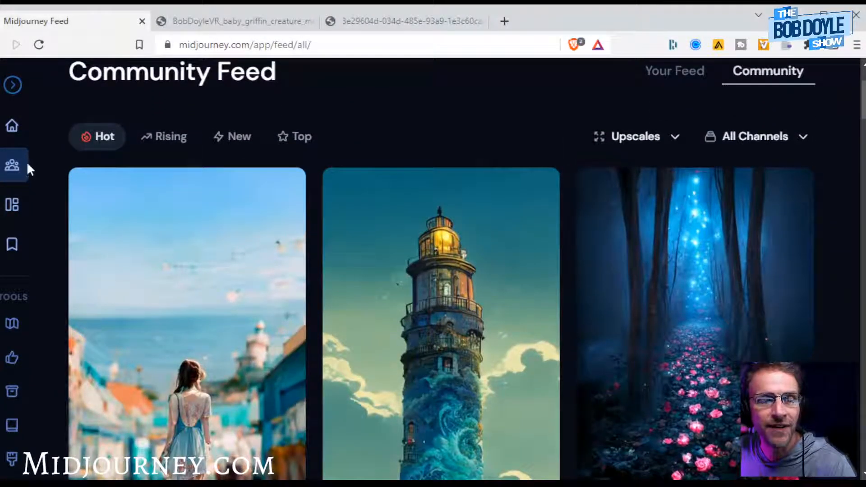
scroll(147, 202, "down", 5)
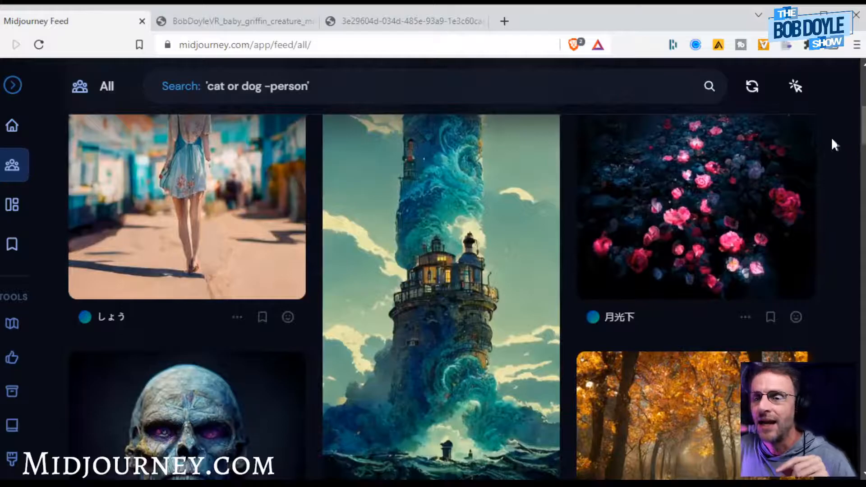
scroll(544, 212, "down", 10)
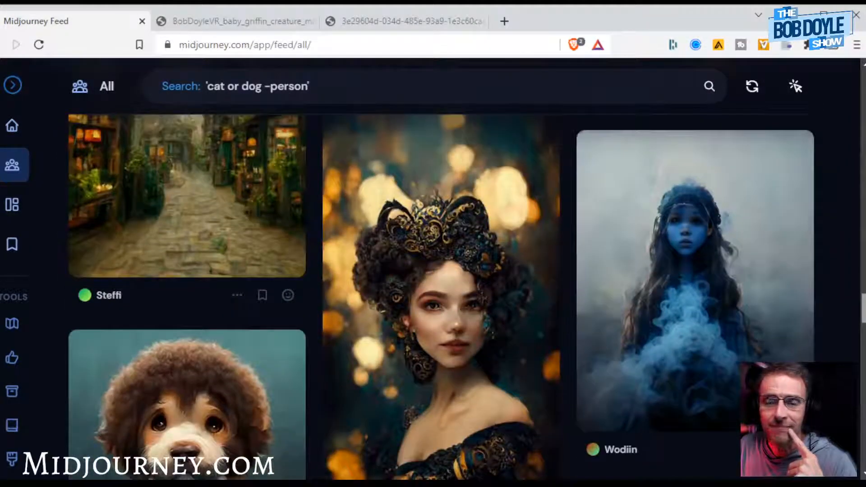
scroll(600, 255, "down", 10)
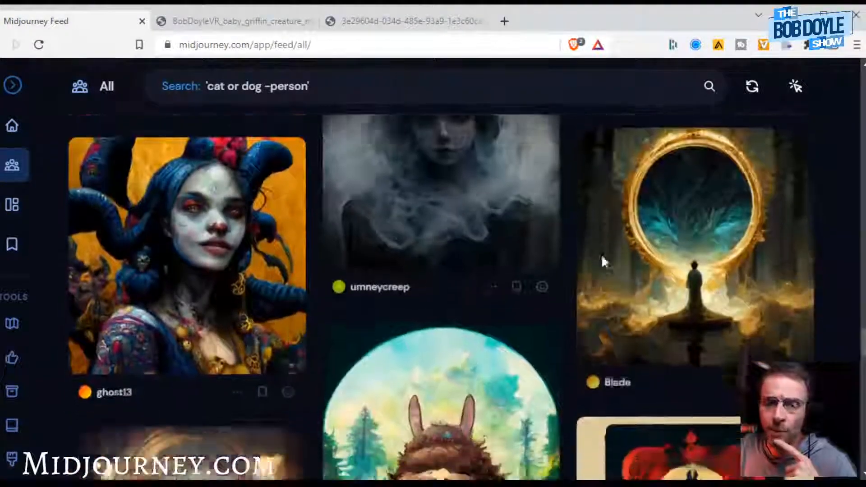
scroll(611, 260, "down", 10)
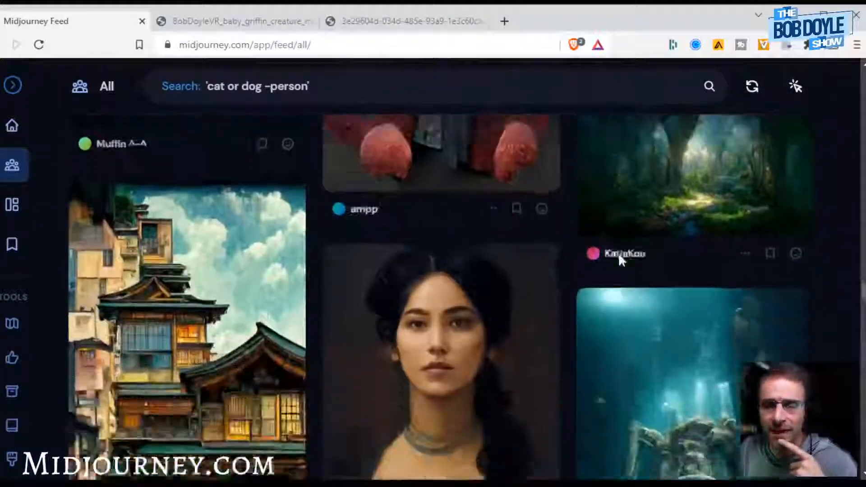
scroll(622, 248, "down", 10)
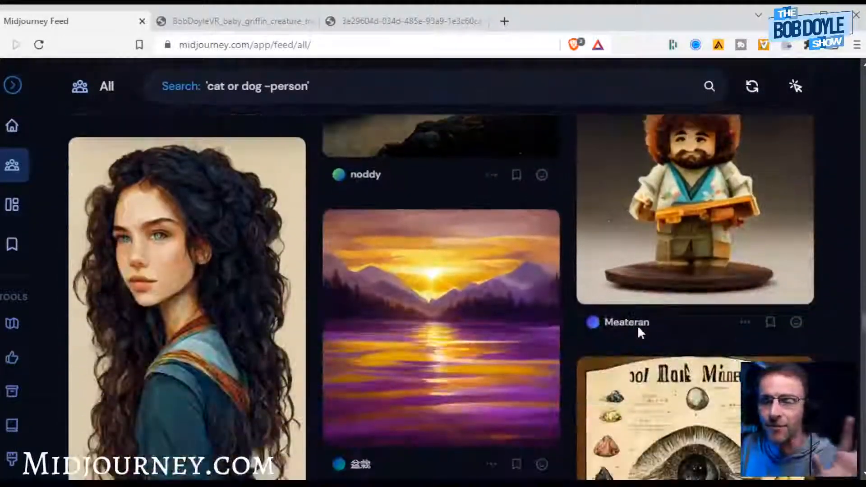
mouse_move(701, 179)
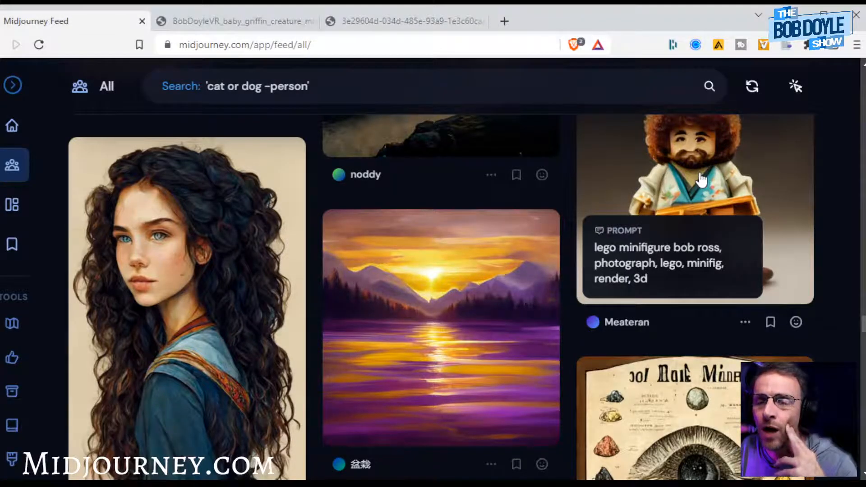
left_click(701, 179)
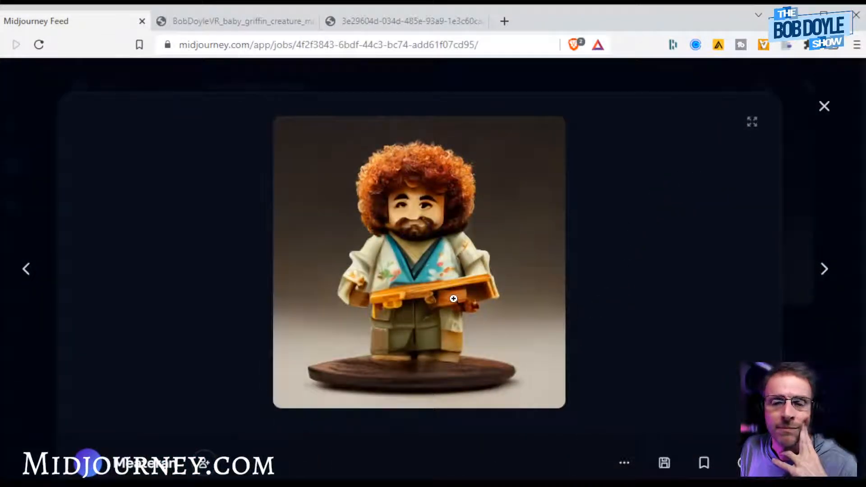